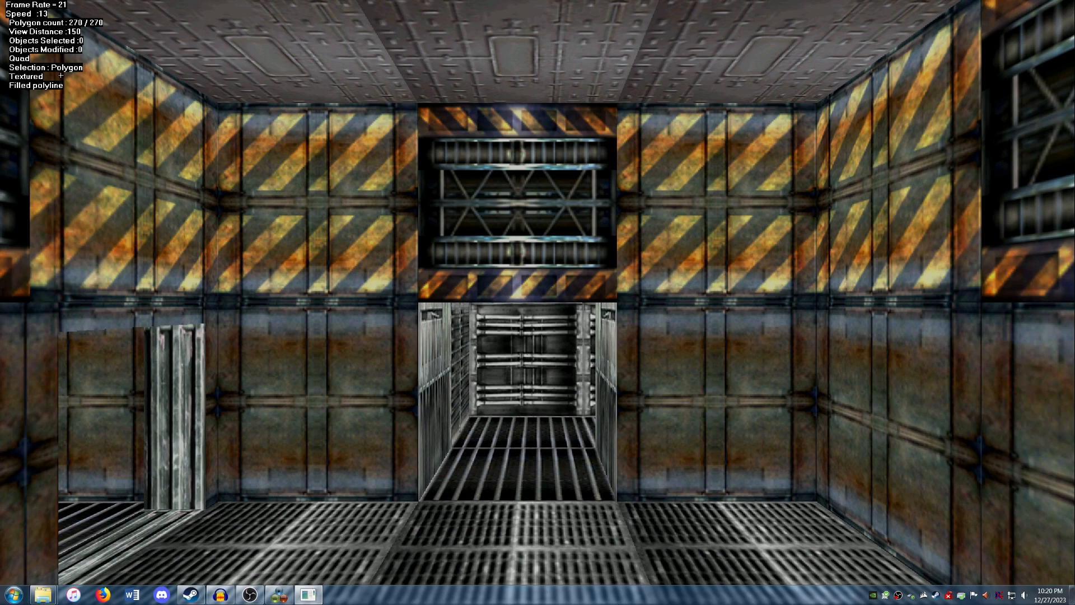
Step: Bring the corridor's computer console into view and switch the editor to Object Placement mode
key("Right")
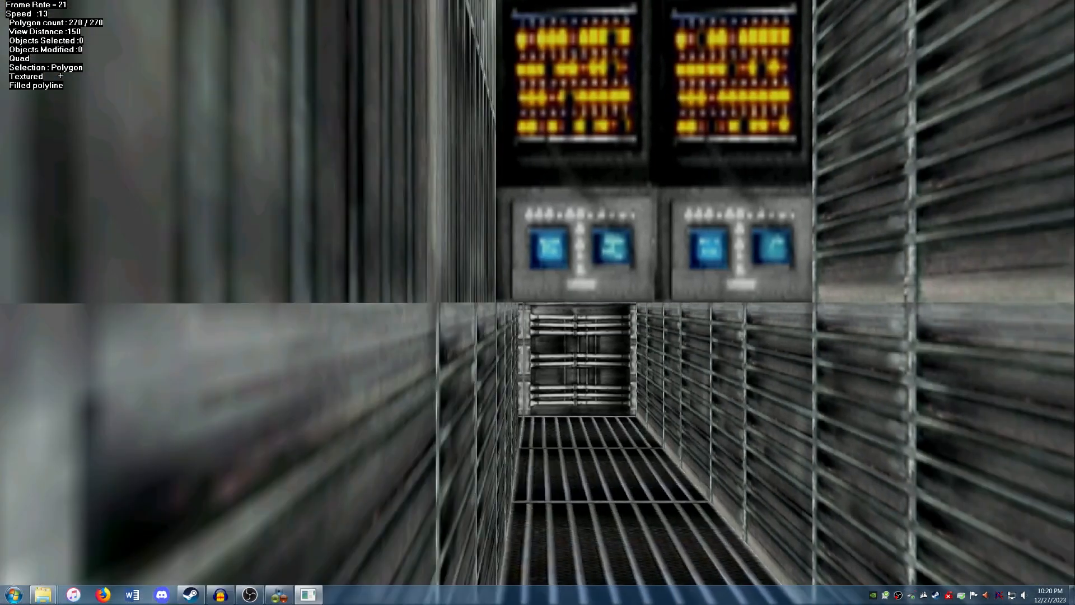
key("Up")
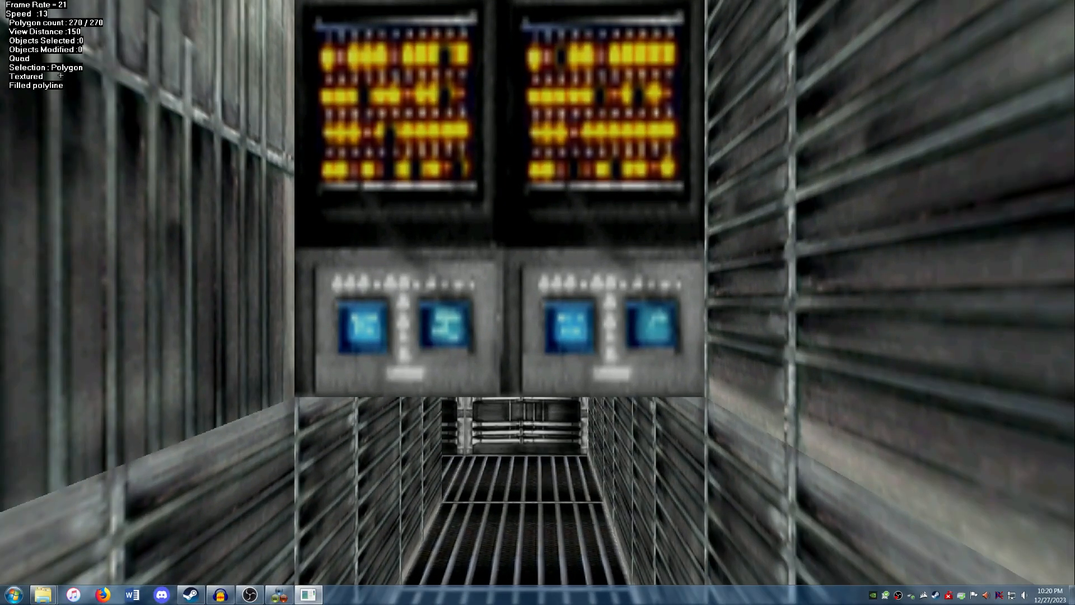
key("Up")
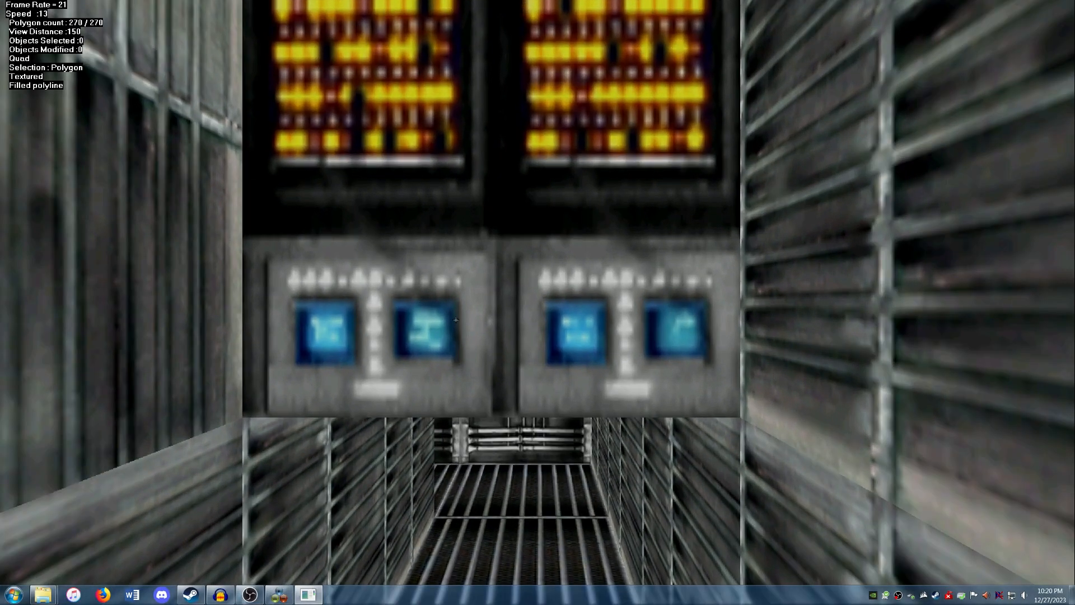
left_click(8, 5)
left_click(15, 49)
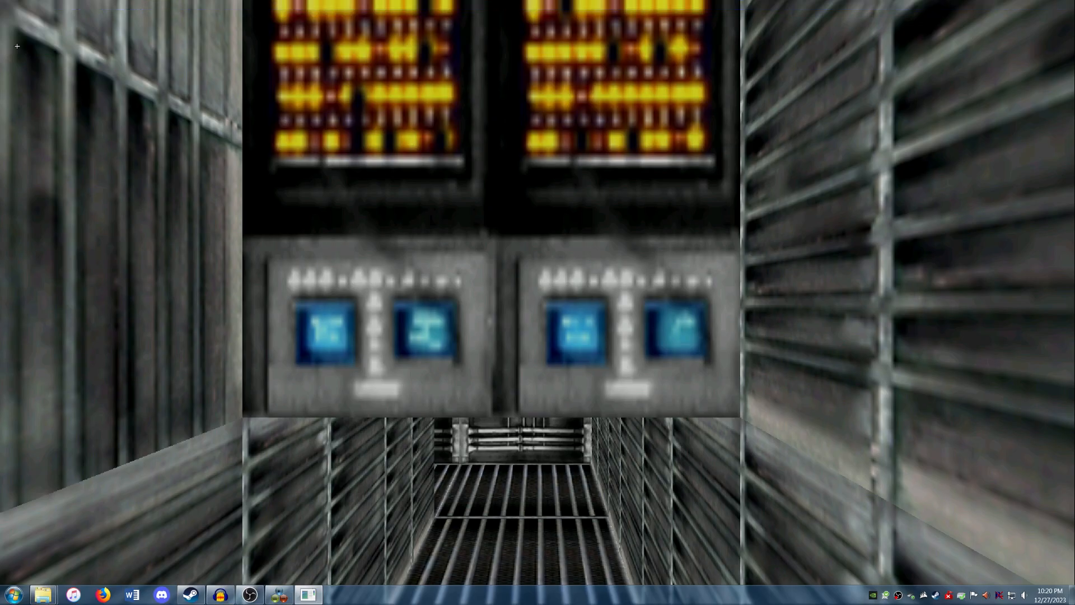
left_click(31, 3)
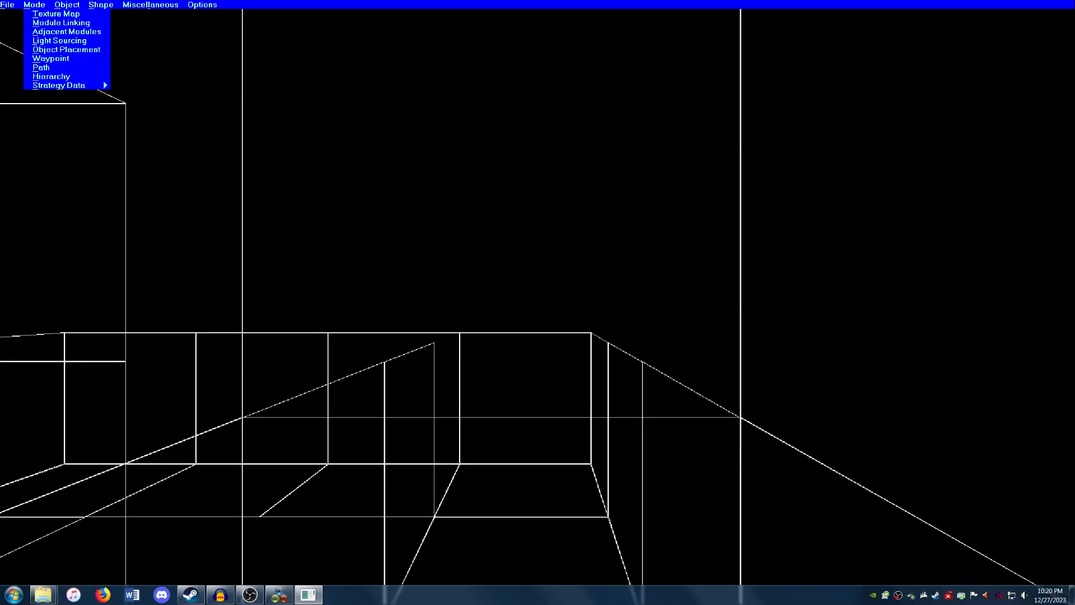
left_click(46, 49)
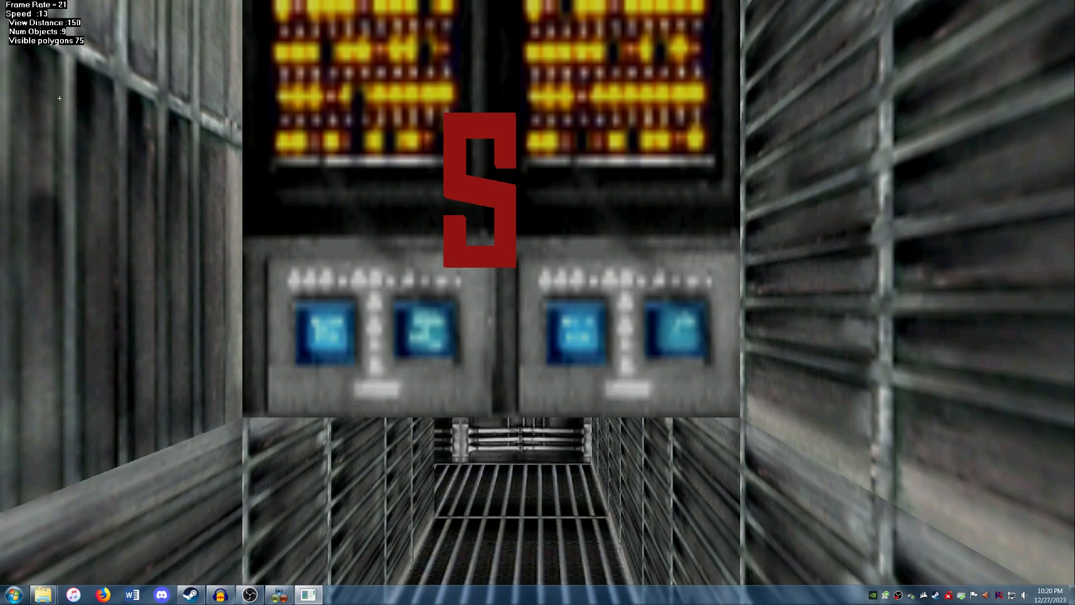
Step: Create a particle generator named spark1 in front of the computer console
key("Down")
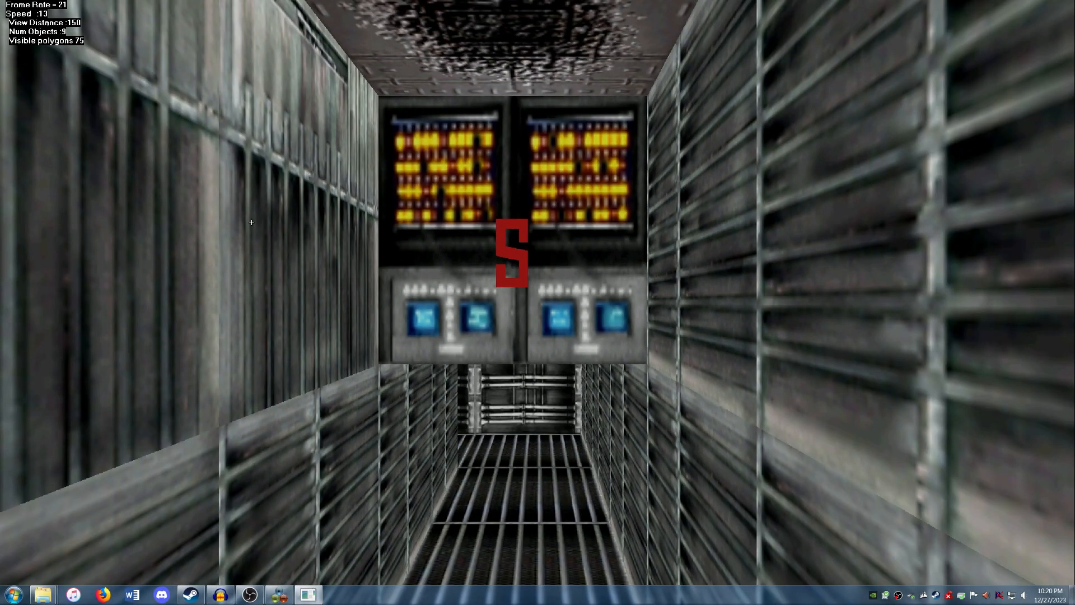
key("Up")
left_click(37, 3)
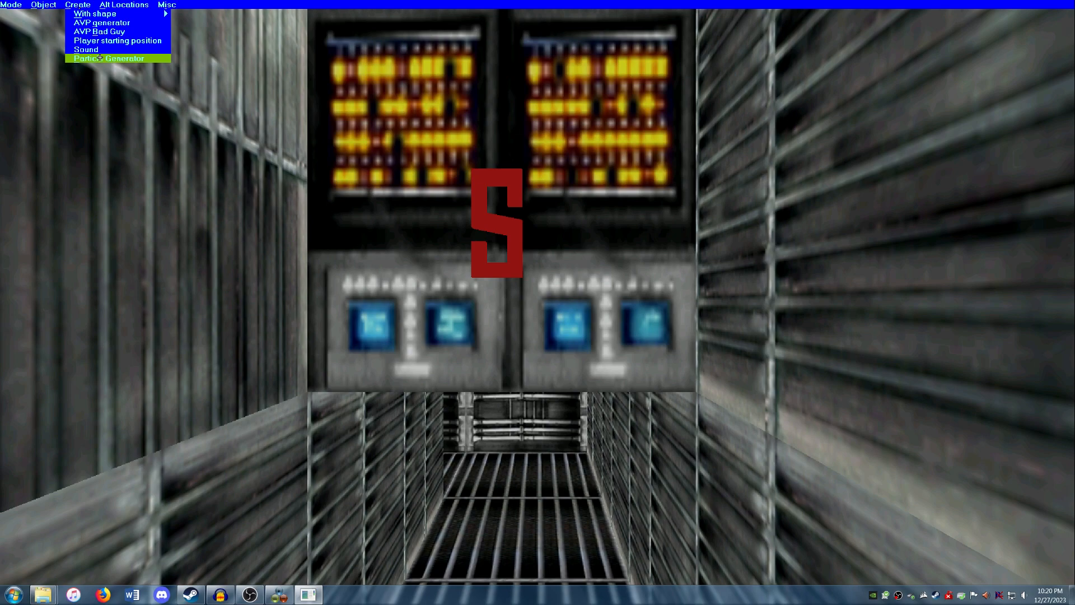
left_click(100, 58)
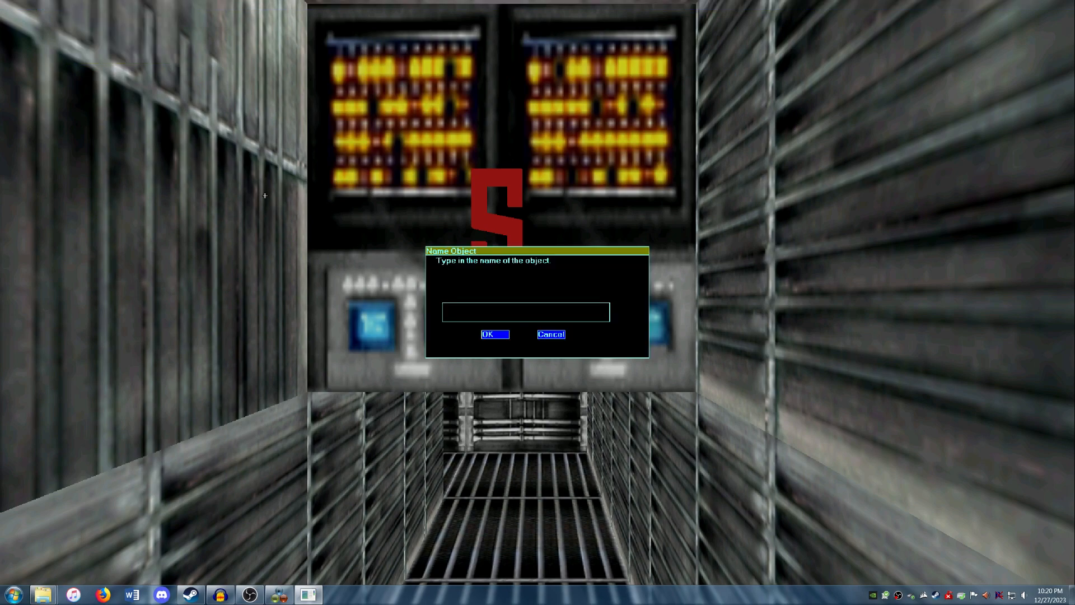
type("spark")
key("Return")
Step: Fly the spark1 generator along the corridor wall toward the computer console
key("Down")
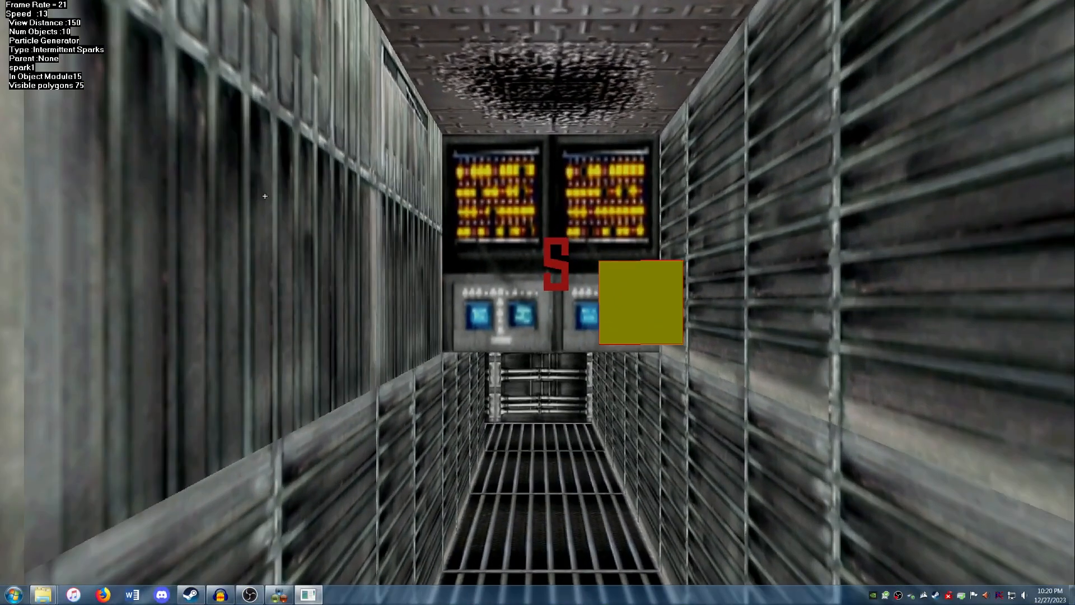
key("Right")
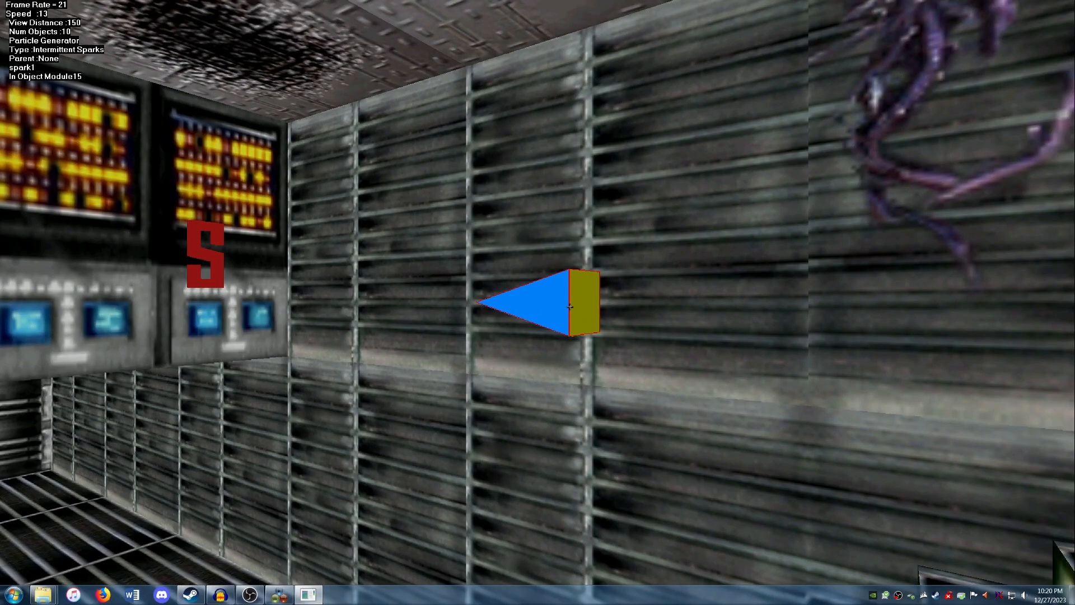
key("Page_Up")
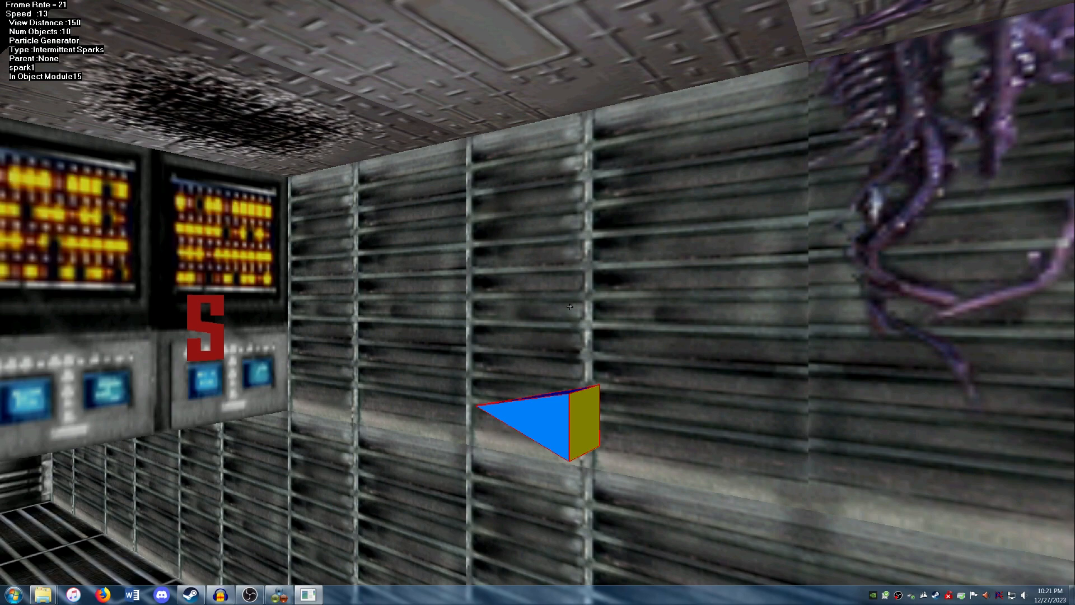
key("f")
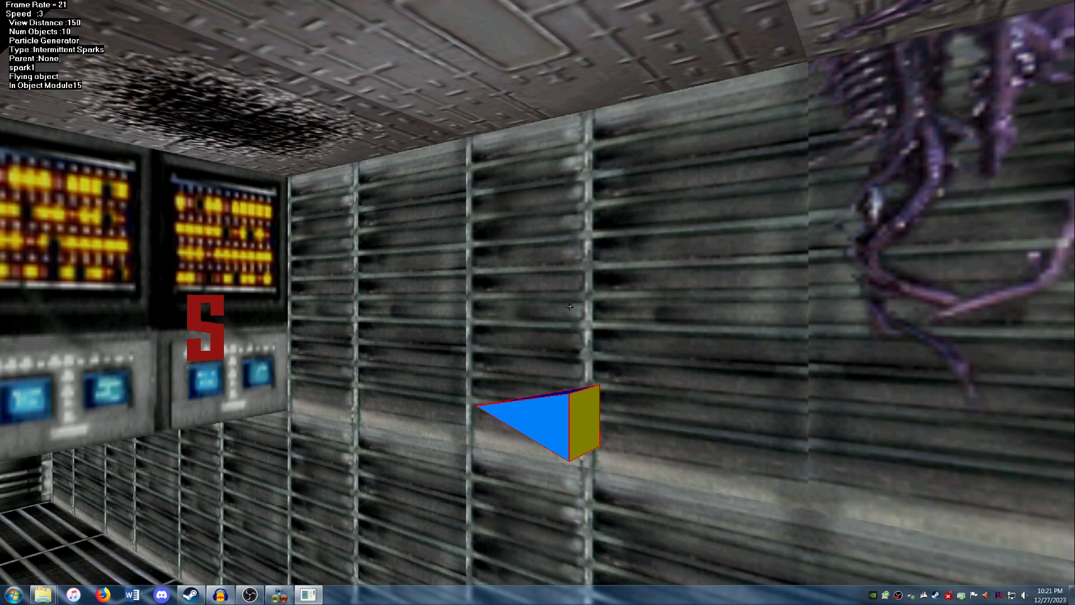
key("Up")
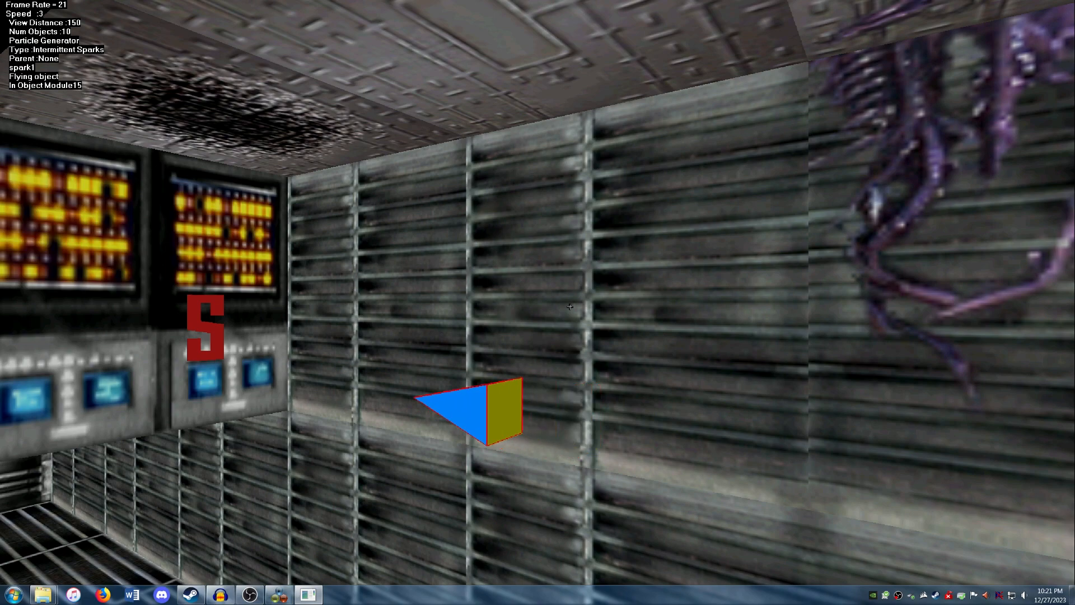
key("Down")
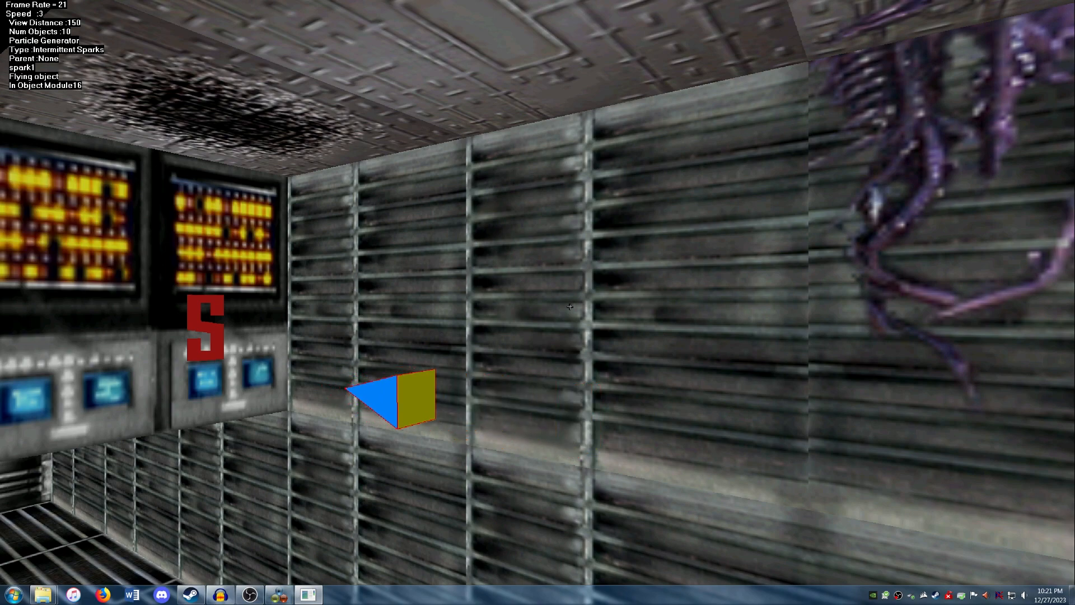
key("Up")
key("Up")
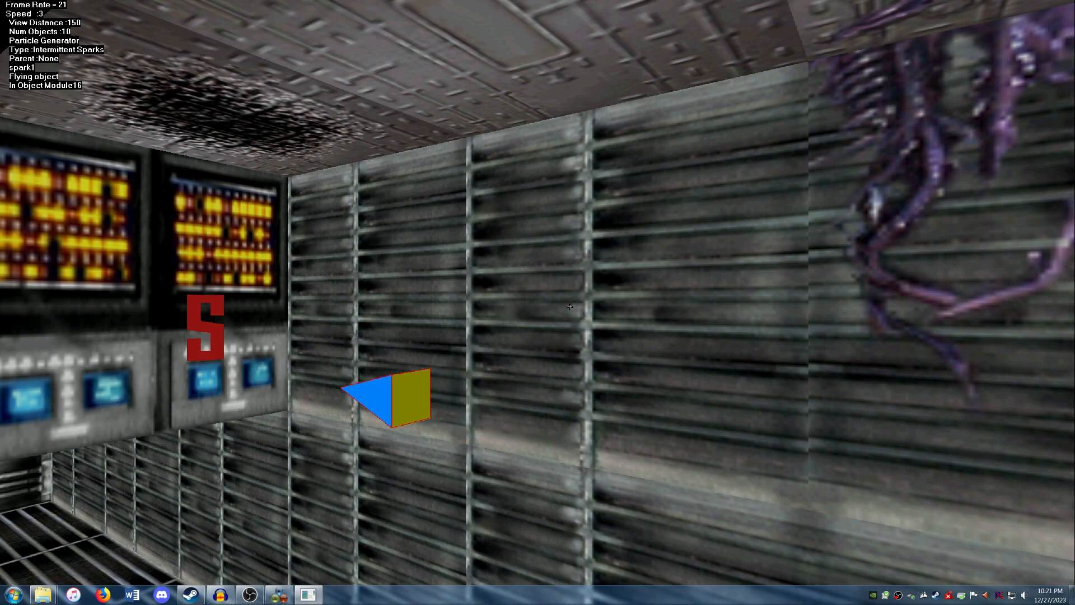
Step: Turn the spark1 generator around so its tip points away from the computer console
key("Left")
key("Left")
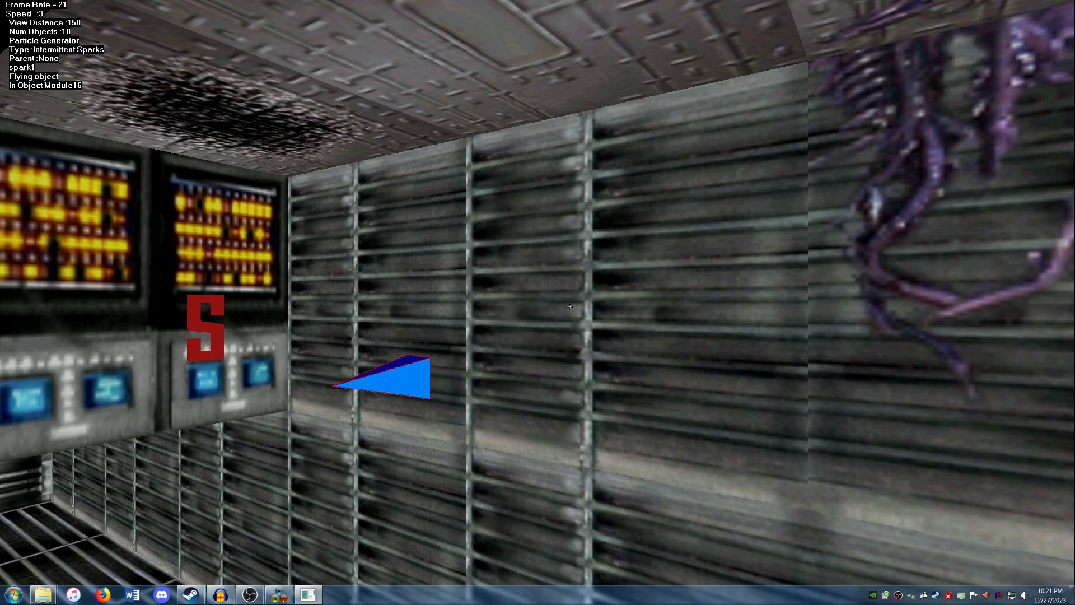
key("Left")
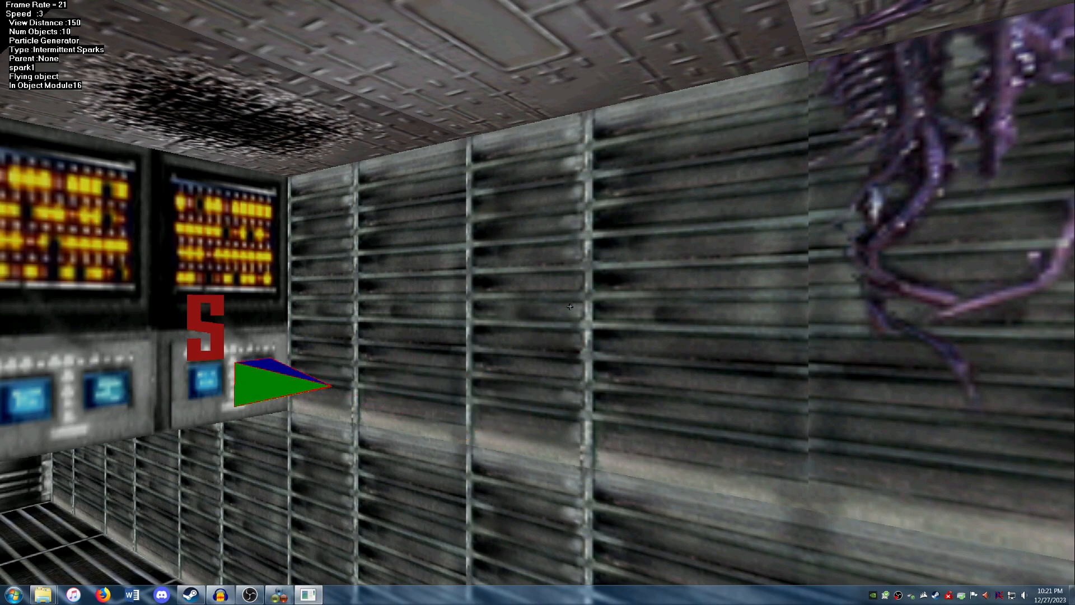
key("Left")
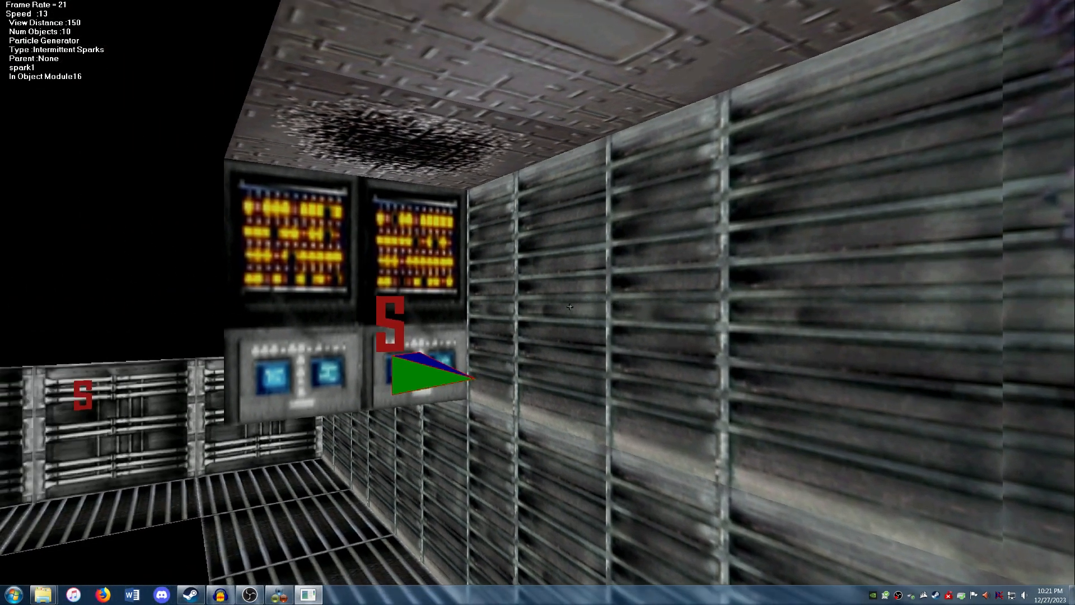
Step: Fly the spark1 generator over to the blue screens on the console's lower section
key("Up")
key("Down")
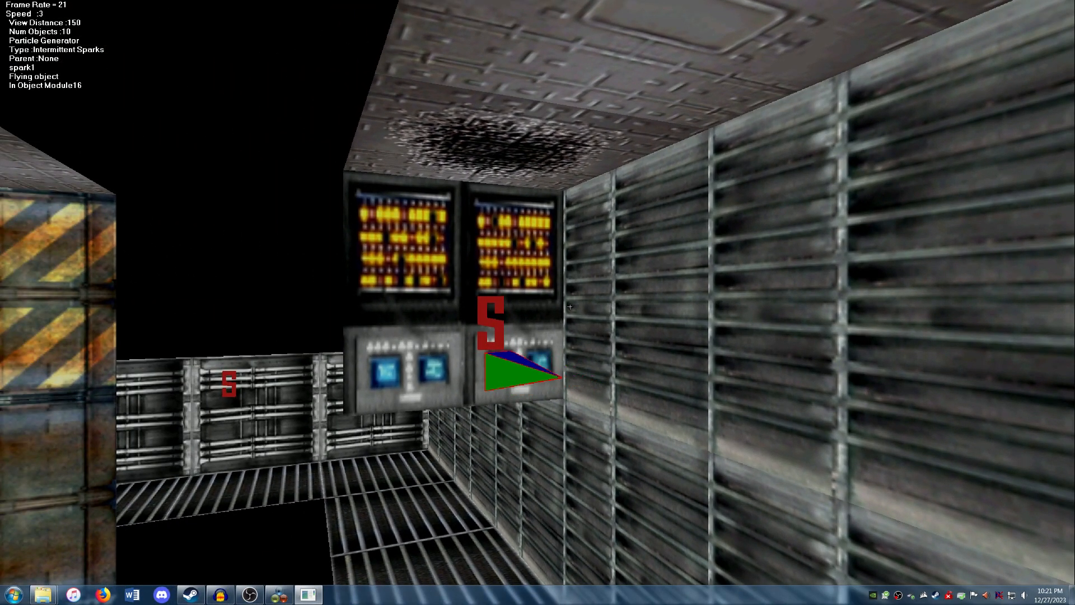
key("Down")
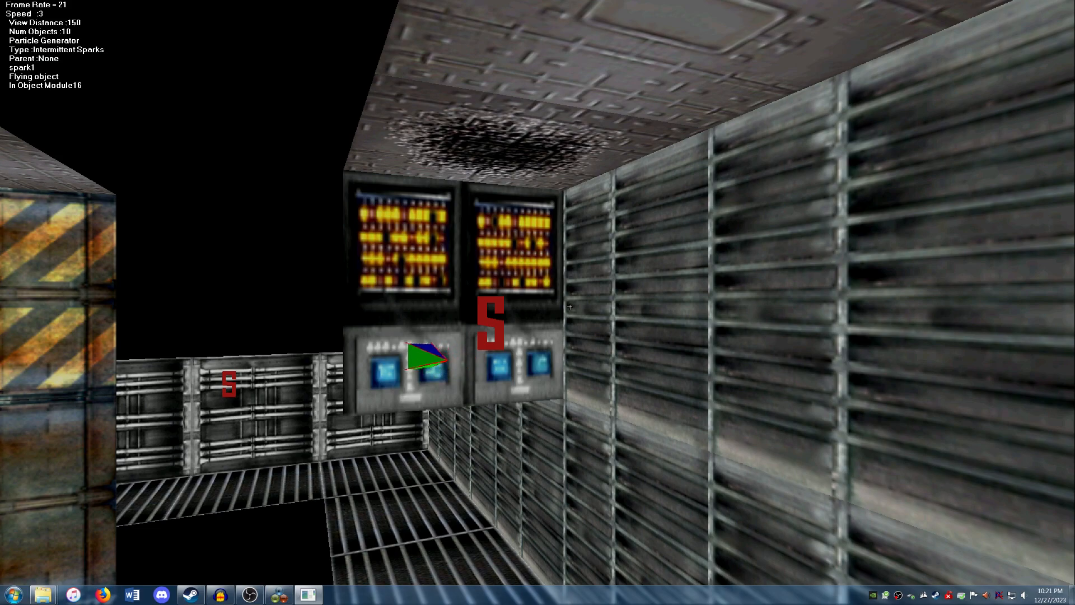
key("f")
Step: Nudge the spark1 generator into the console face beside the blue screen until only its tip sticks out
key("Up")
key("Down")
key("Down")
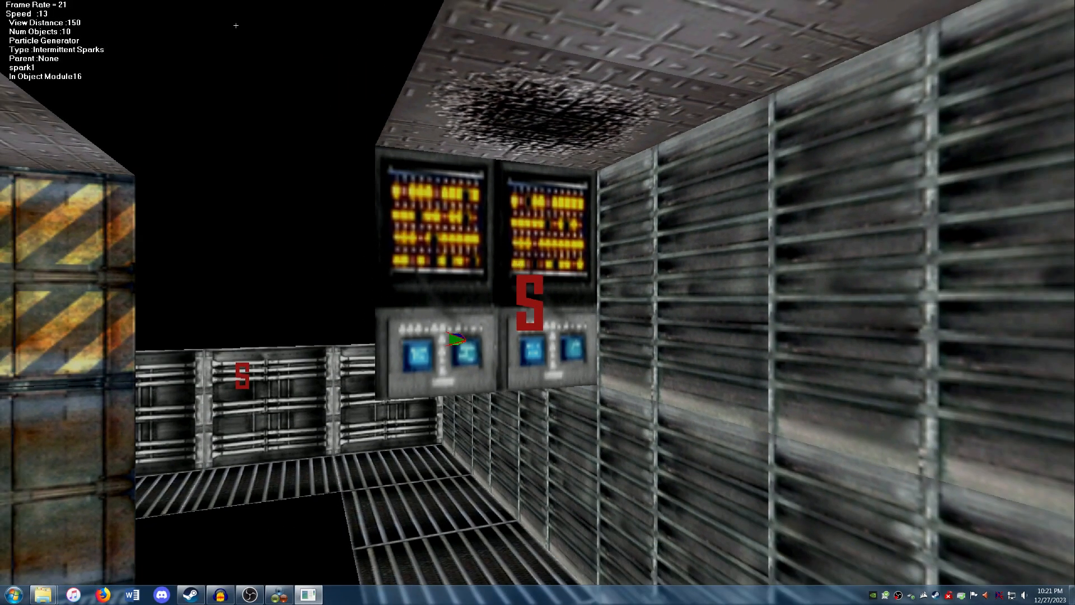
key("Up")
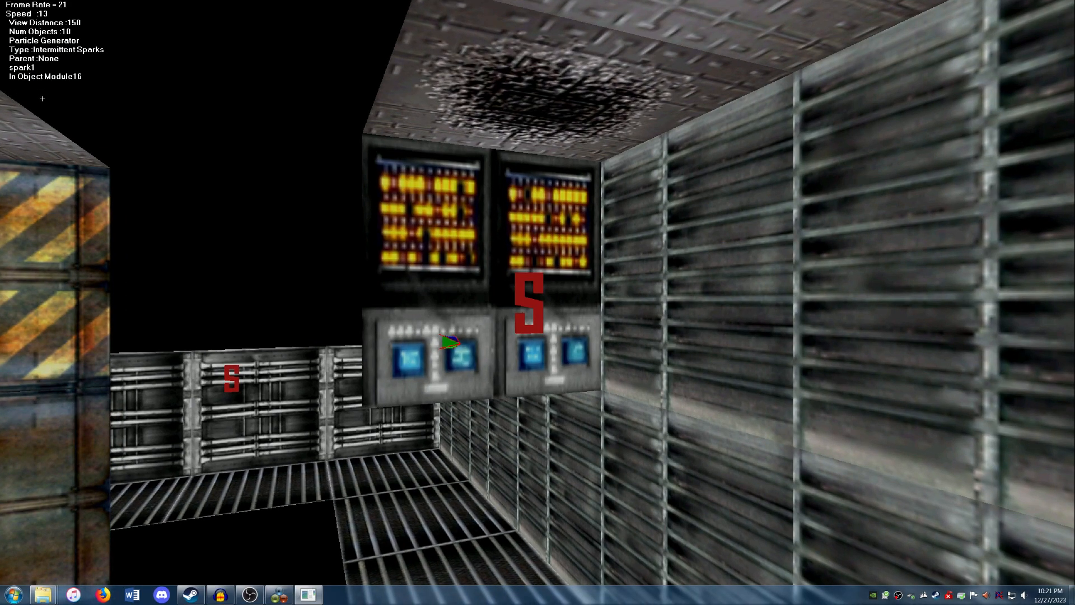
key("f")
key("Up")
key("Down")
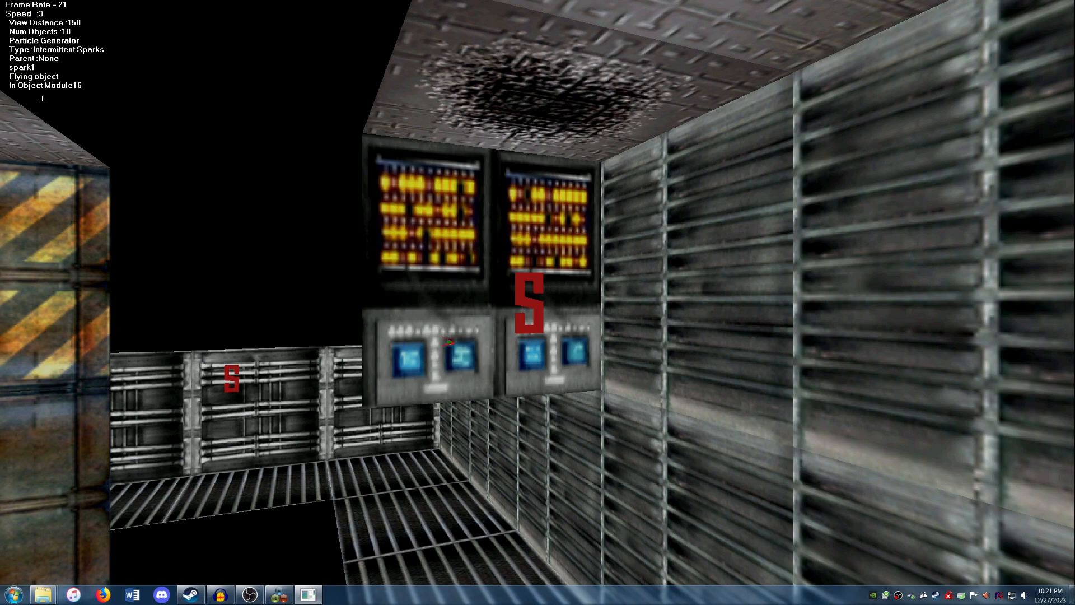
key("f")
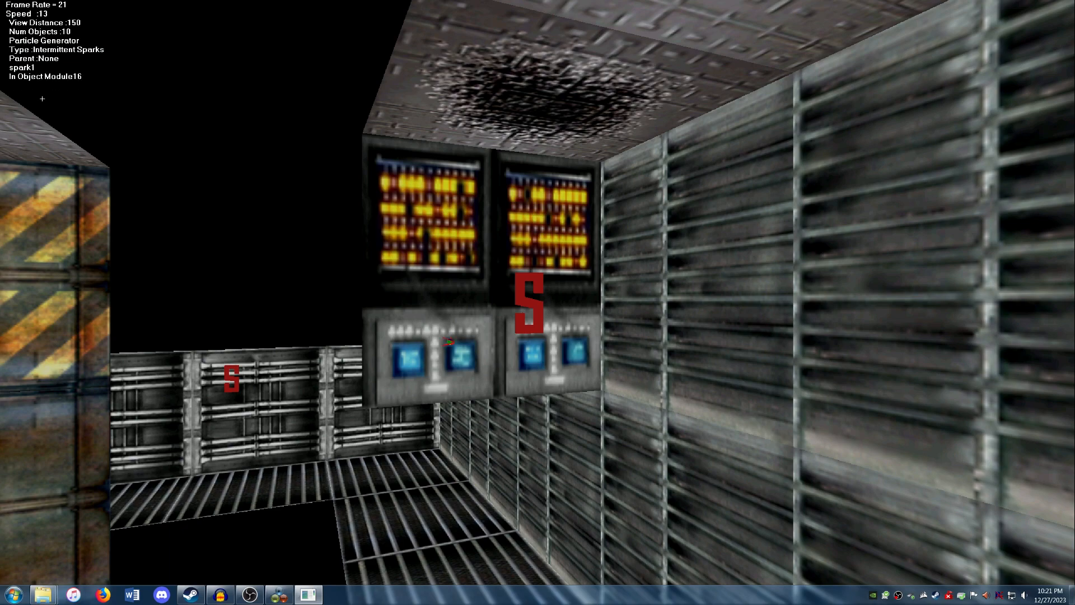
Step: Edit the spark1 generator's properties and choose Intermittent Sparks as its type
key("Right")
key("Down")
mouse_move(283, 1)
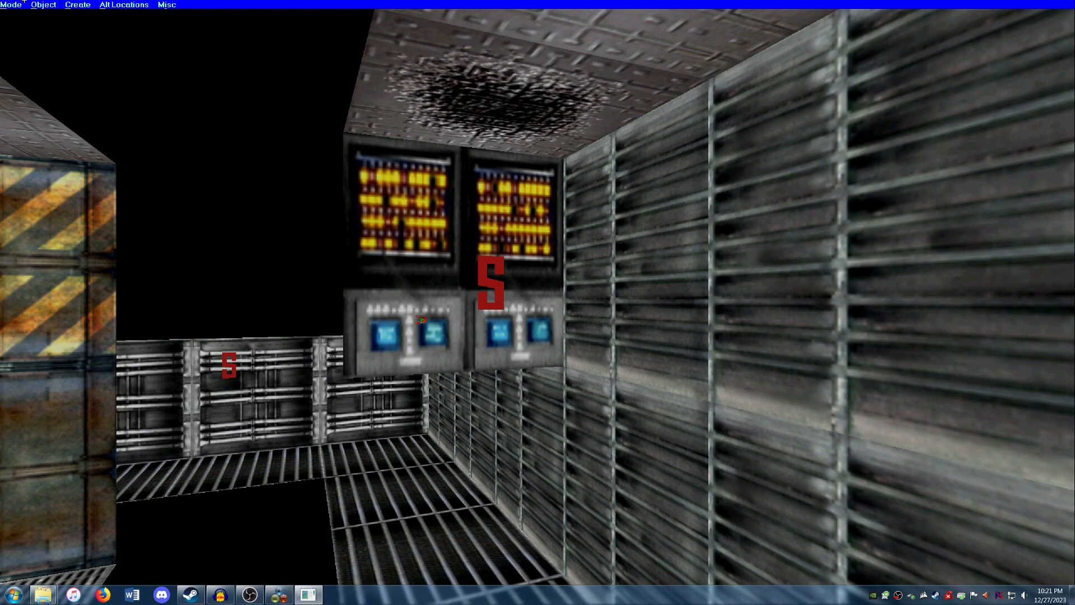
left_click(43, 5)
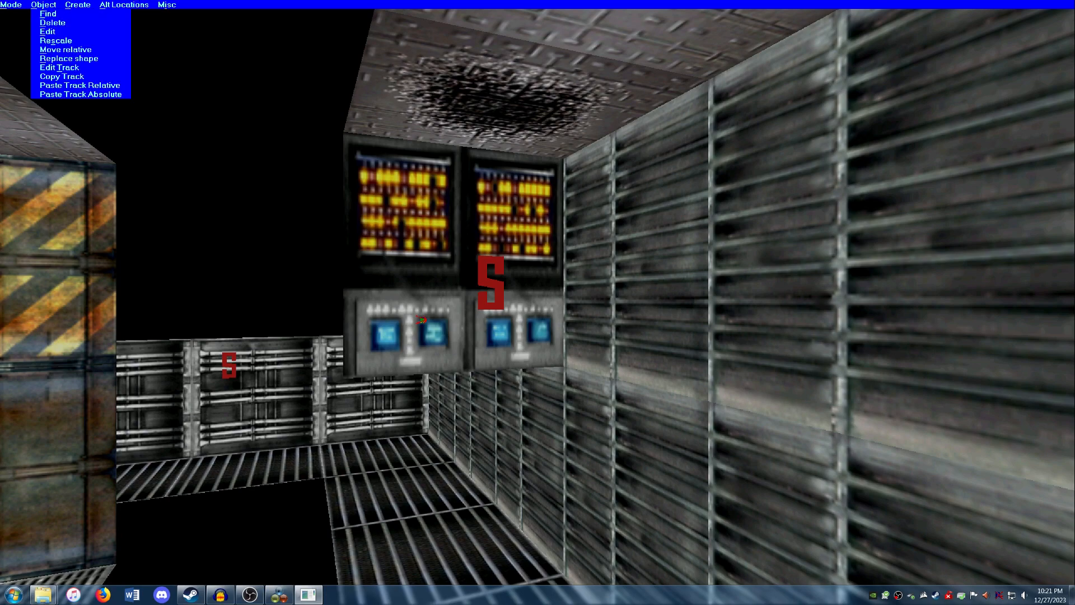
left_click(51, 31)
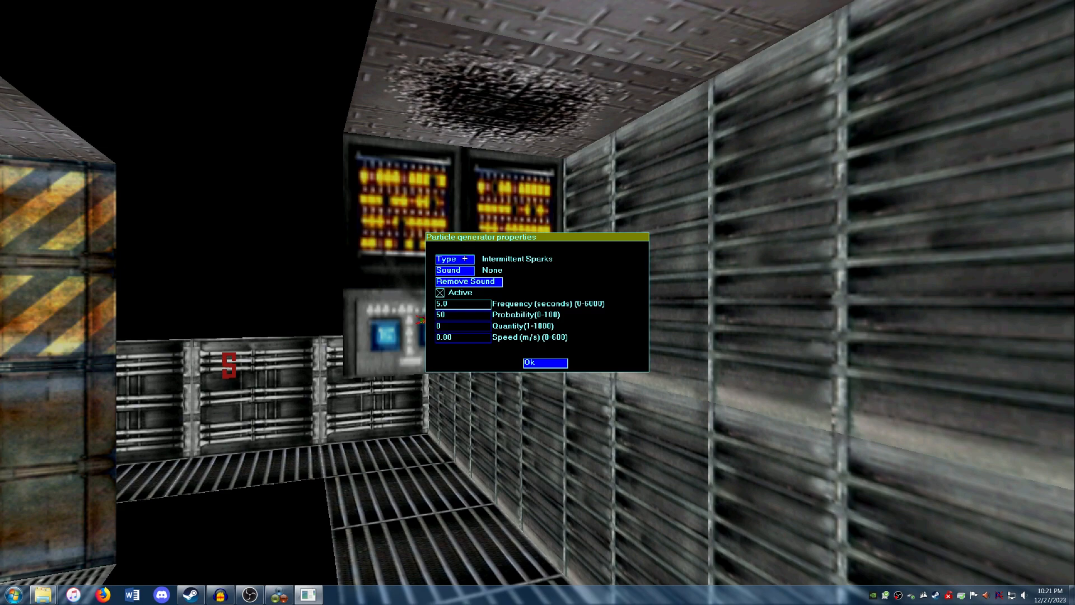
left_click(464, 258)
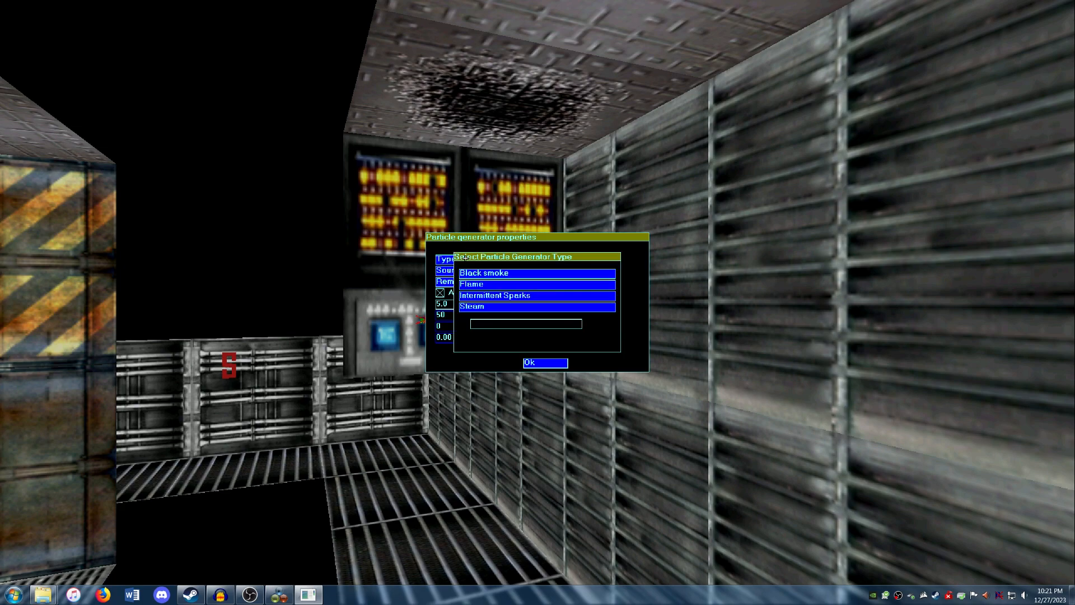
left_click(510, 296)
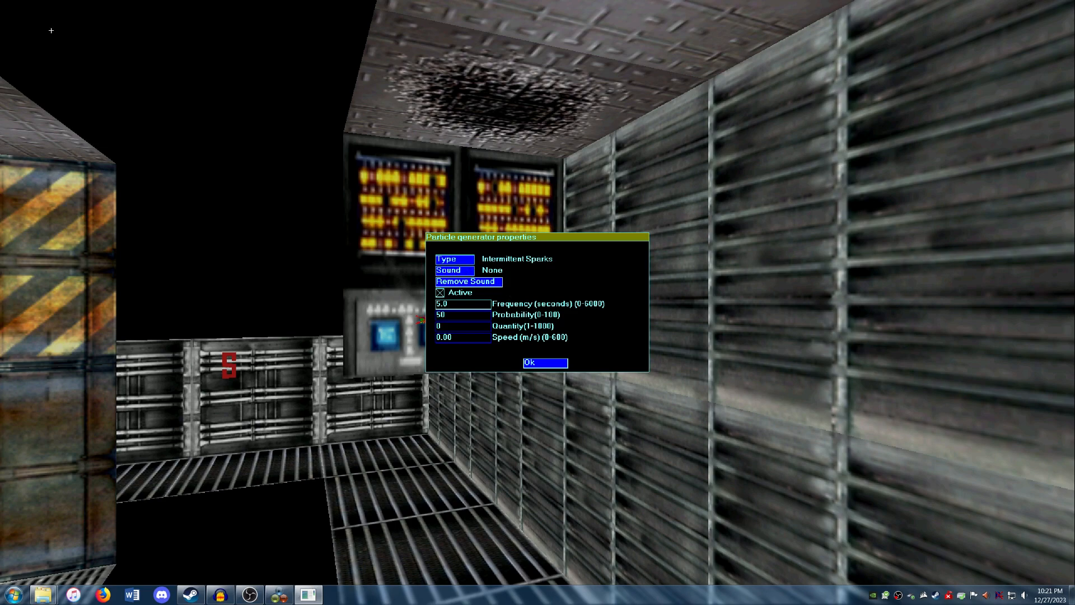
Step: Assign Ed_Spark01.wav as the spark1 generator's sound
left_click(454, 269)
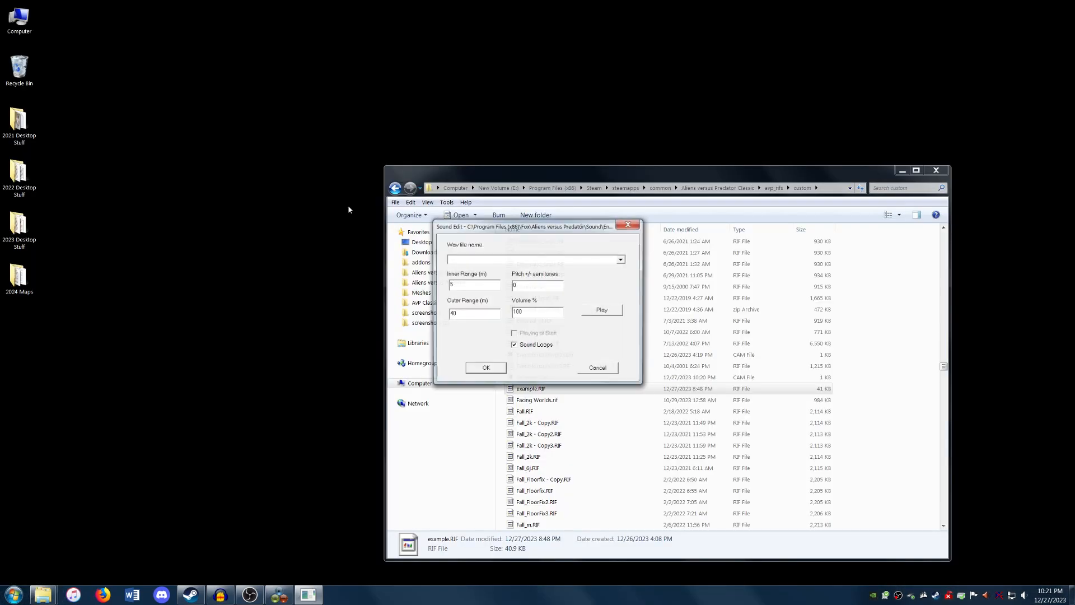
left_click(622, 258)
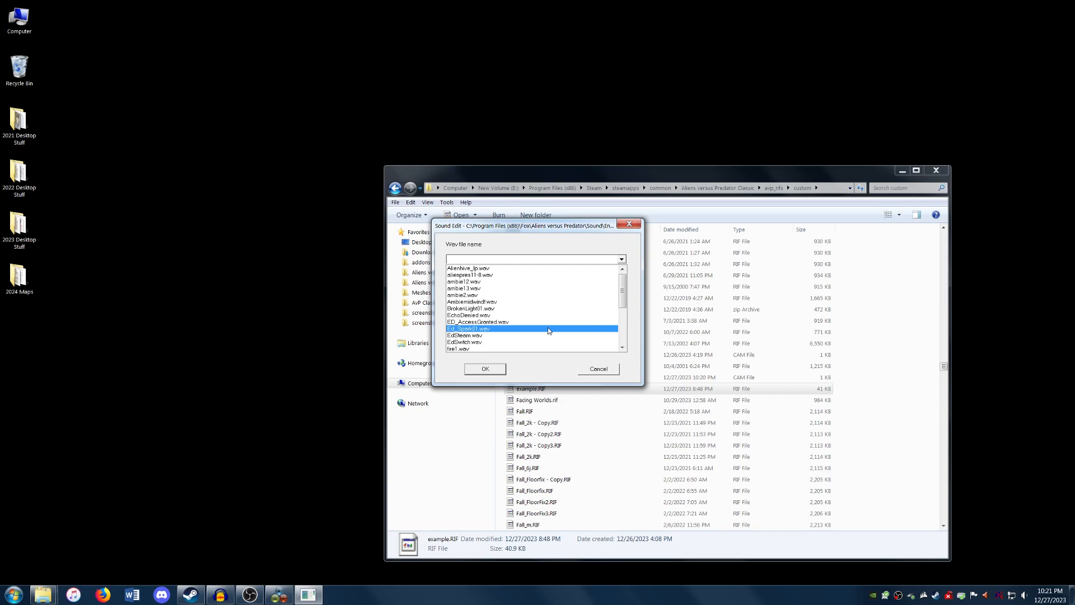
left_click(509, 329)
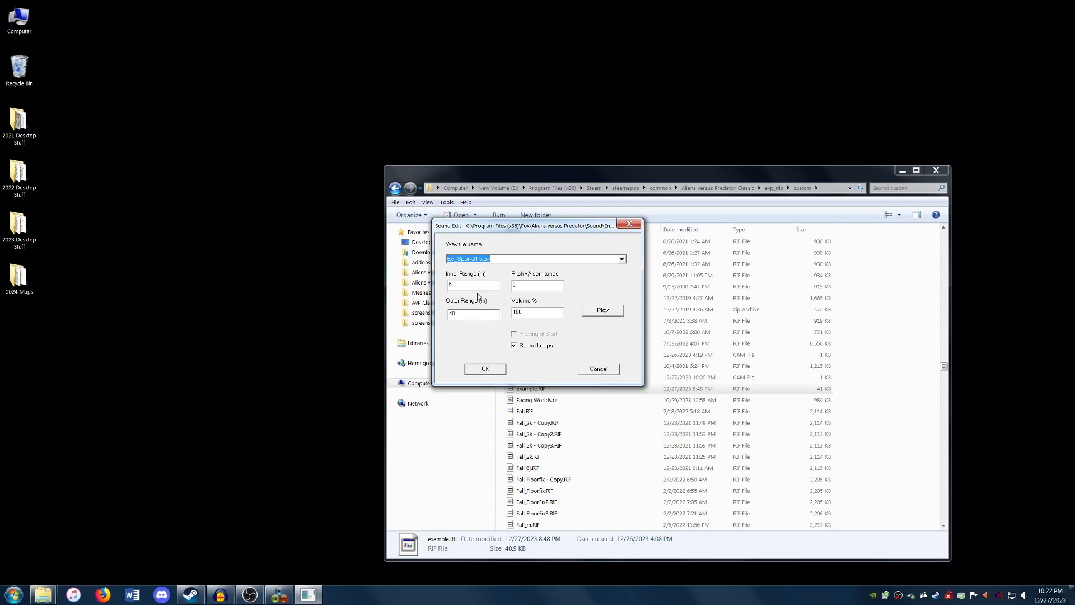
Step: Adjust the spark sound's range, set its volume to 40%, turn off sound looping and apply the settings
left_click_drag(474, 289, 434, 318)
type("36")
left_click_drag(535, 314, 512, 312)
type("40")
left_click(514, 346)
left_click(486, 372)
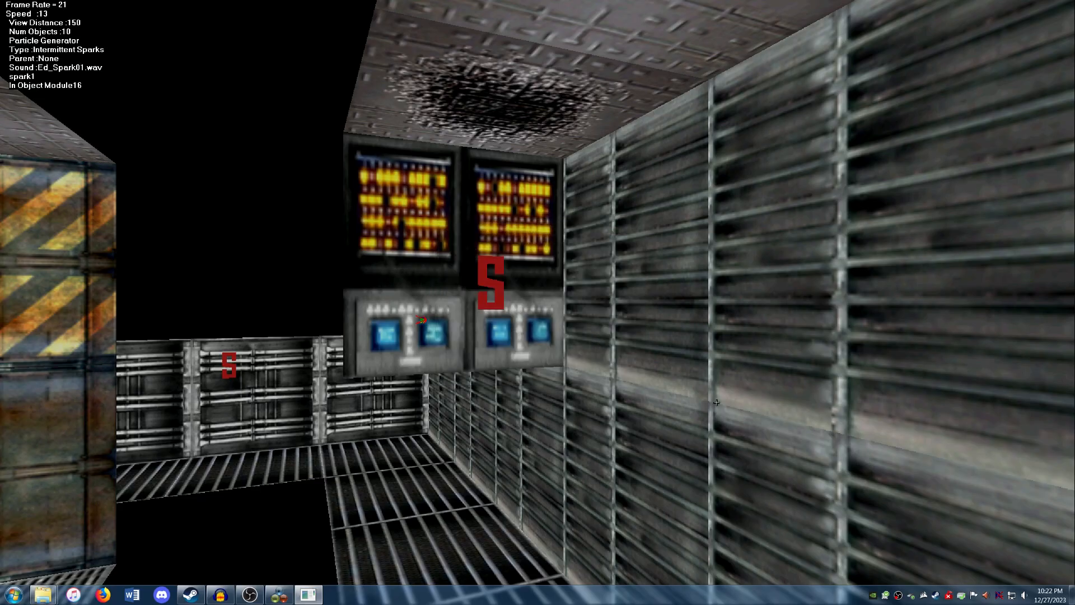
key("Down")
key("Up")
key("Down")
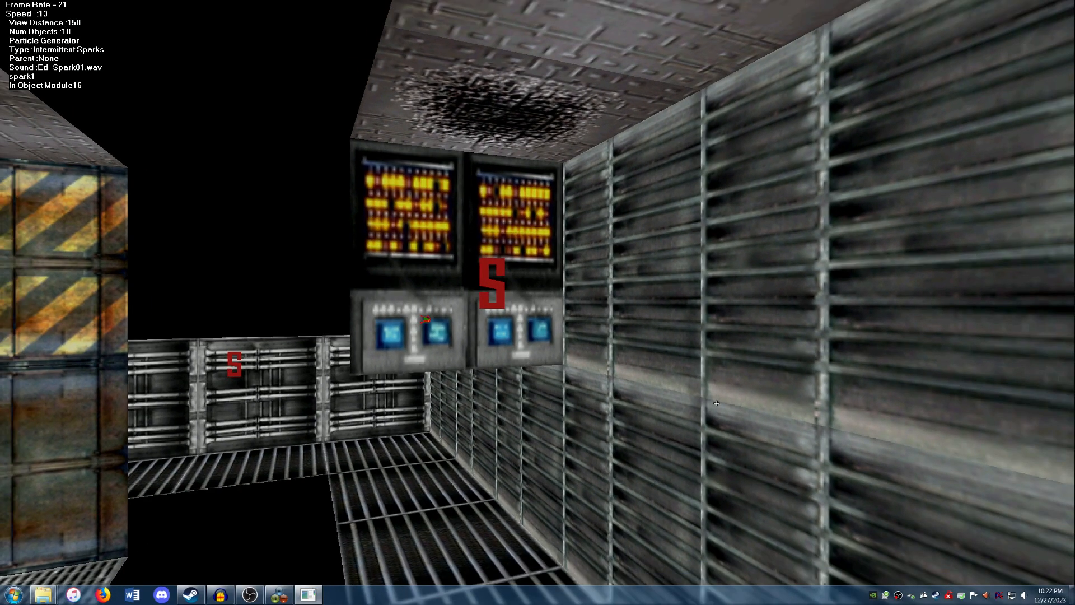
Step: Edit the spark1 generator's properties, setting frequency to 1 second and probability to 50, and apply them
key("Up")
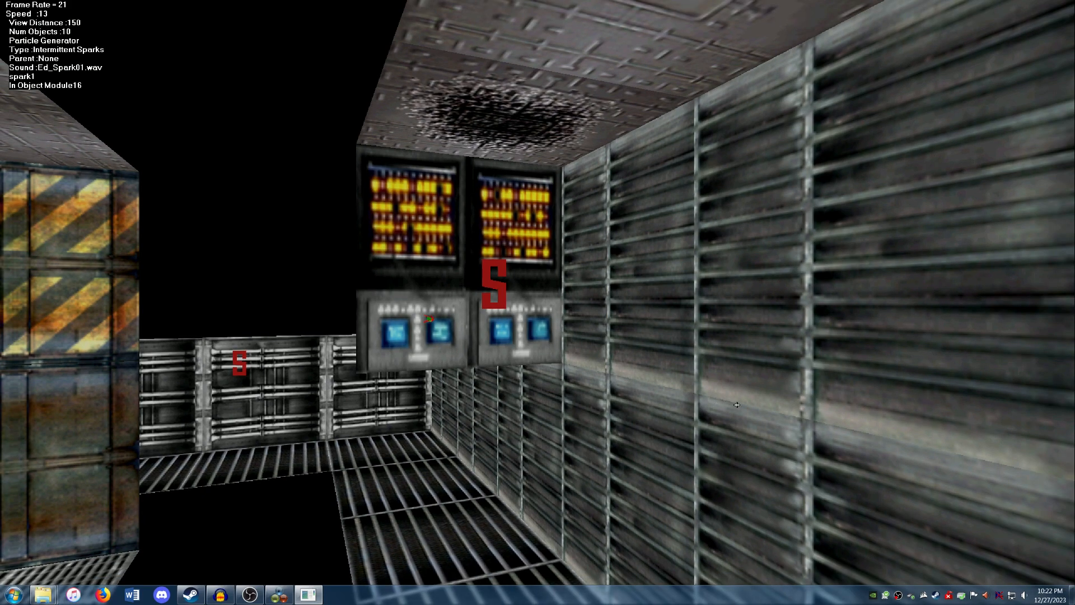
mouse_move(342, 1)
left_click(43, 4)
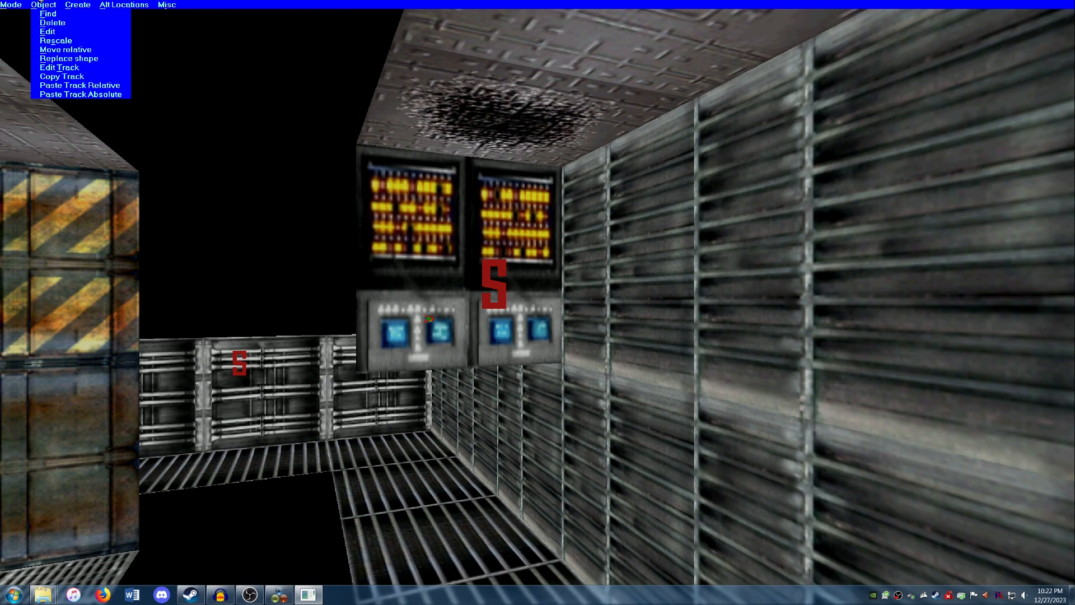
left_click(54, 32)
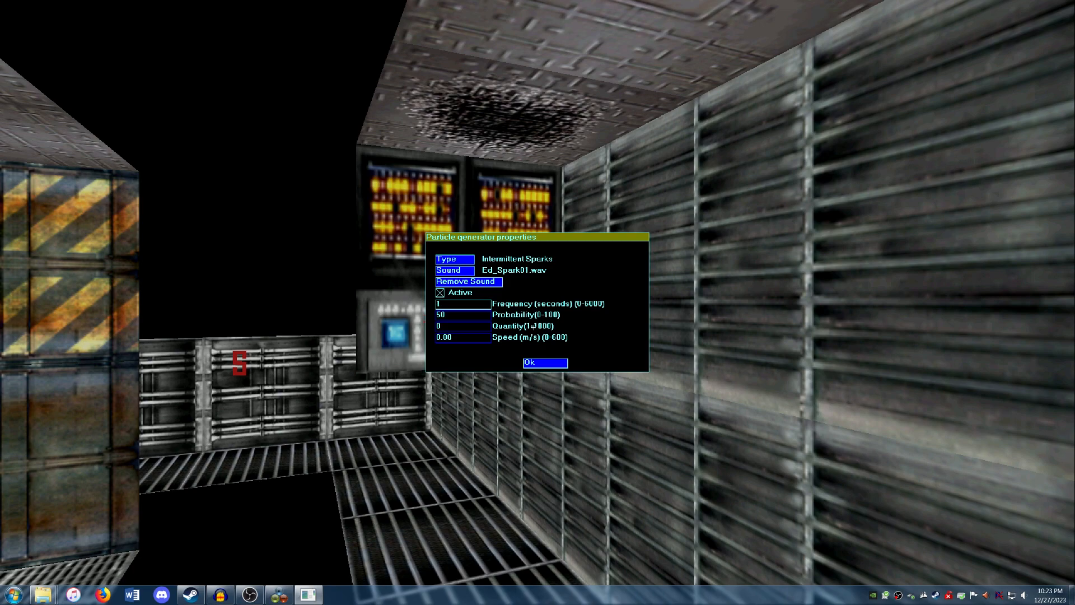
left_click(470, 312)
key("BackSpace")
key("BackSpace")
type("50")
left_click(466, 307)
left_click(453, 315)
left_click(540, 362)
Step: Create a particle generator named smokegen1 in front of the corridor's second computer console
key("Left")
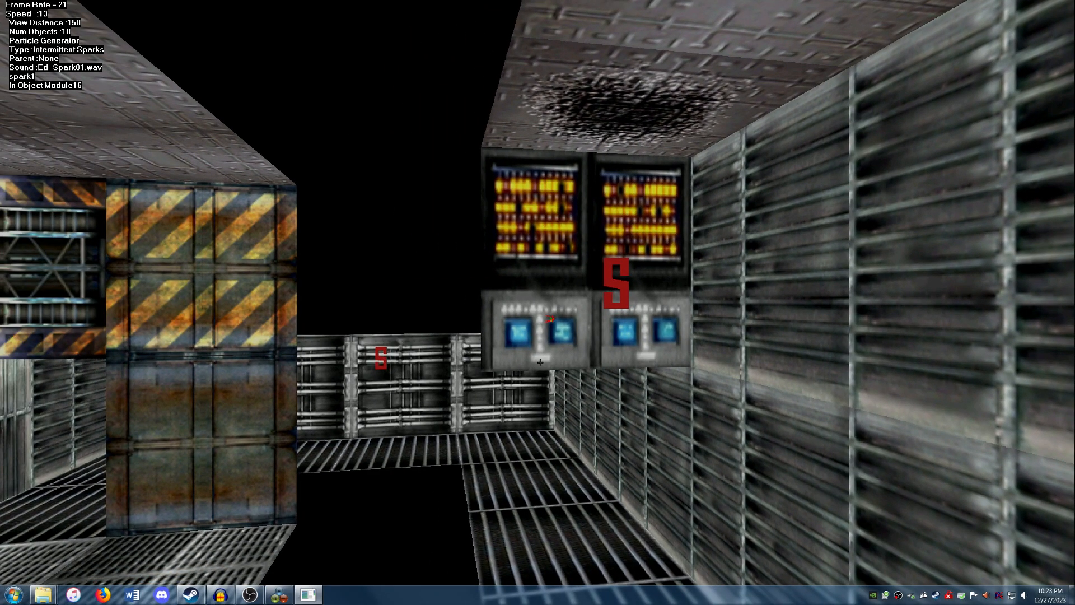
key("Left")
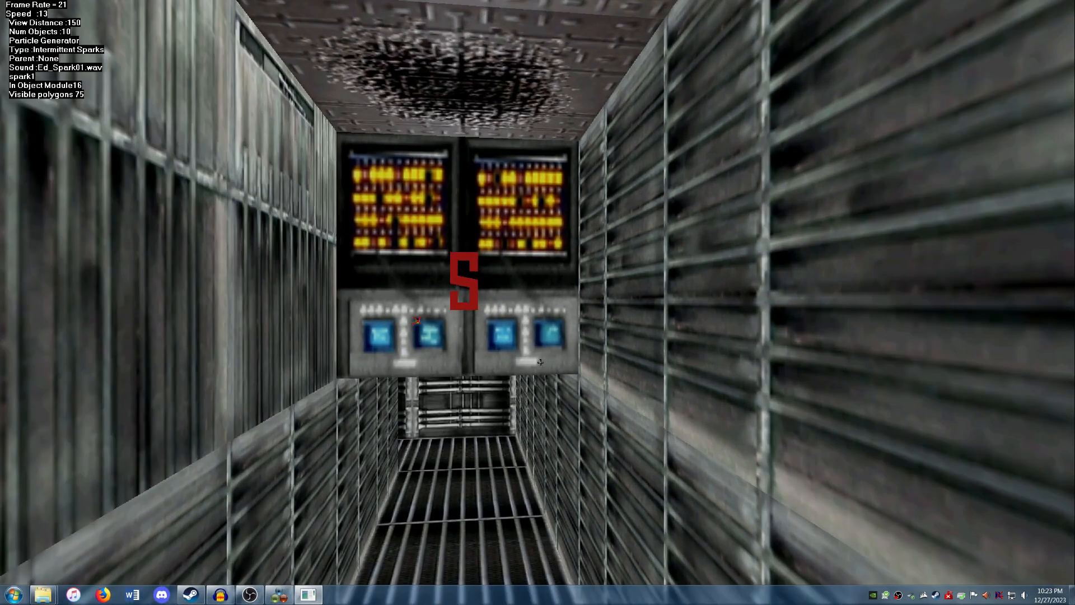
key("Up")
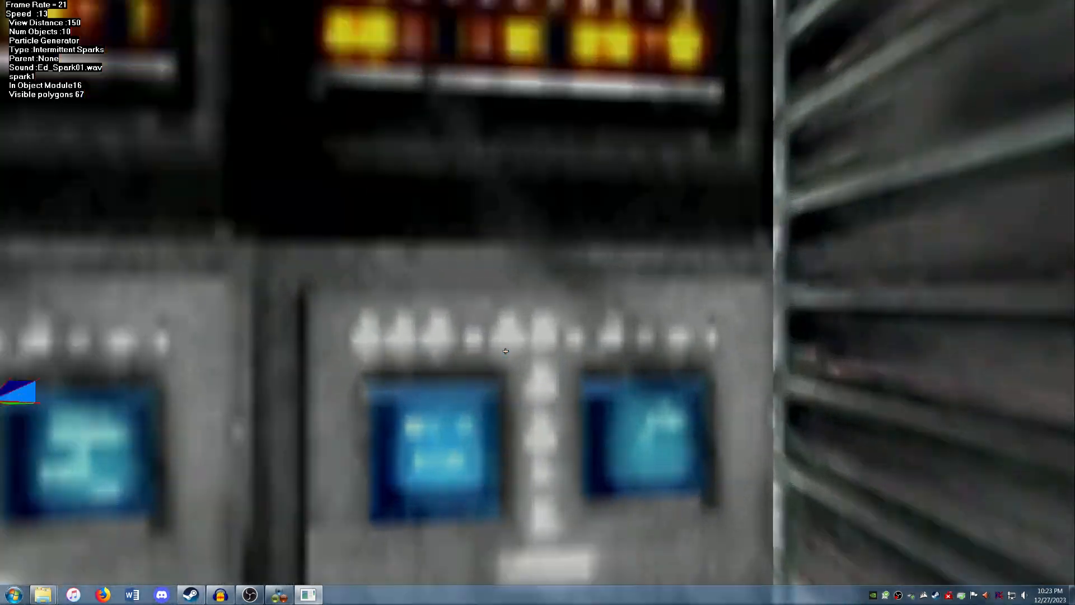
key("Up")
mouse_move(75, 1)
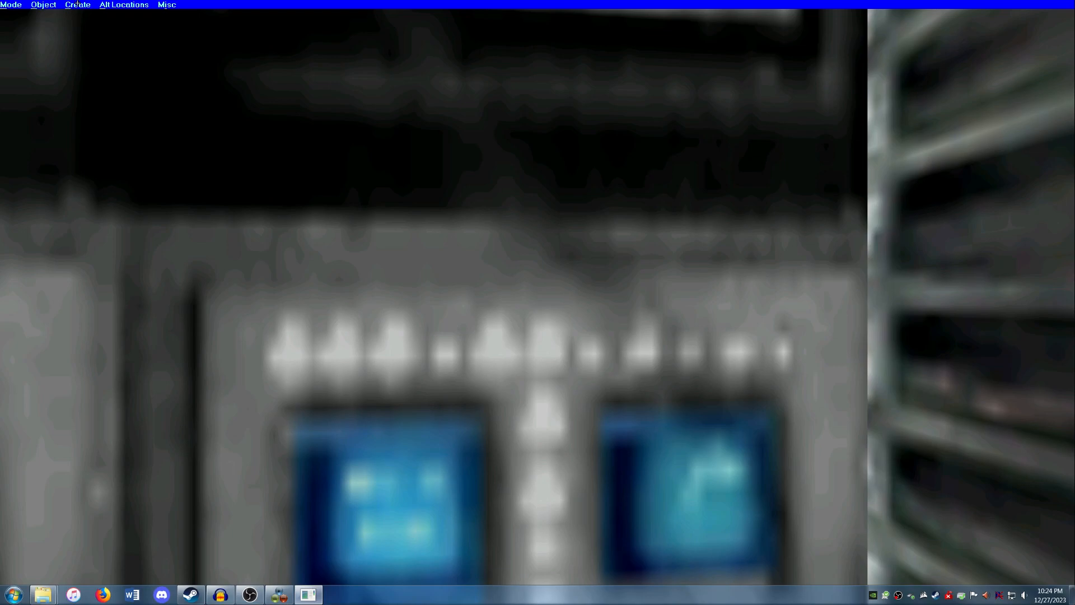
left_click(77, 4)
left_click(96, 59)
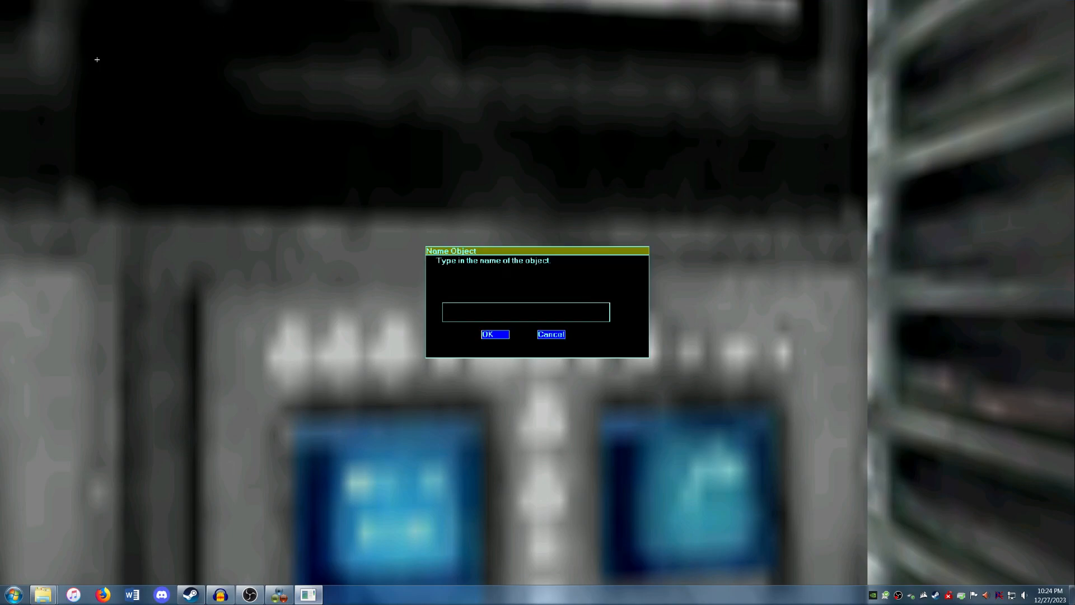
type("smokegen1")
key("Return")
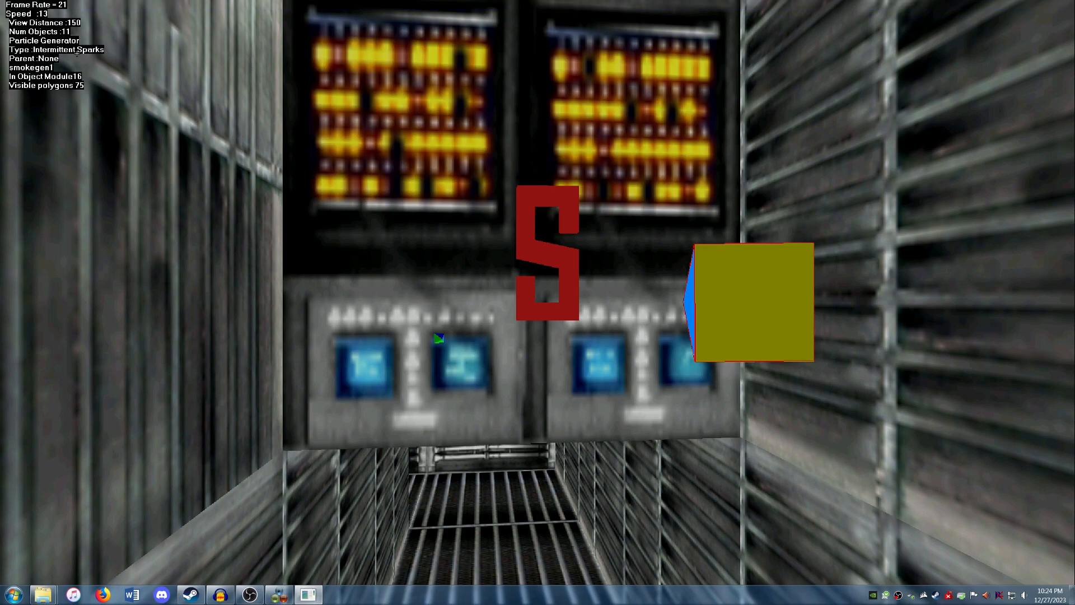
Step: Edit smokegen1's properties and choose Black smoke as its type, leaving the generator active
key("Return")
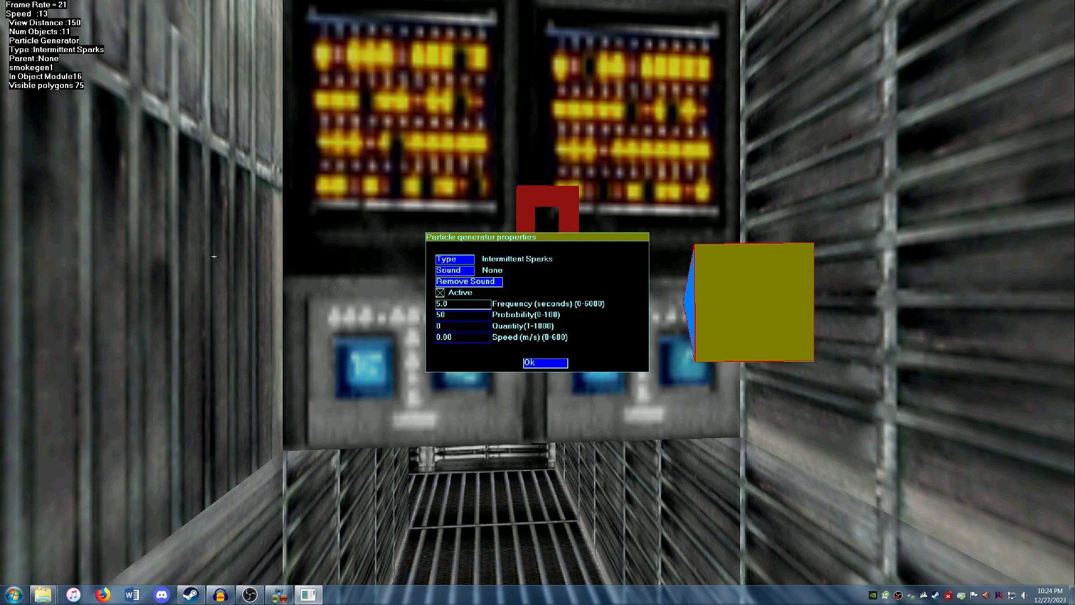
left_click(464, 256)
left_click(485, 273)
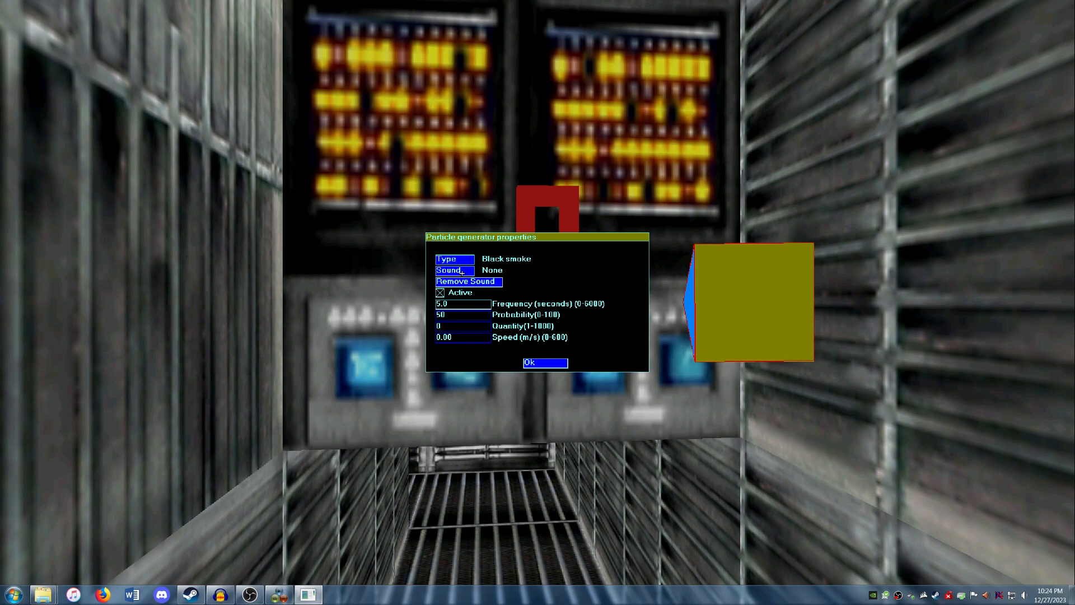
left_click(440, 292)
left_click(440, 293)
left_click(440, 292)
left_click(440, 293)
Step: Set smokegen1's frequency and probability to 0 and its quantity to 100, edit its speed and apply the properties
left_click(464, 316)
left_click(463, 304)
left_click(463, 315)
left_click(464, 325)
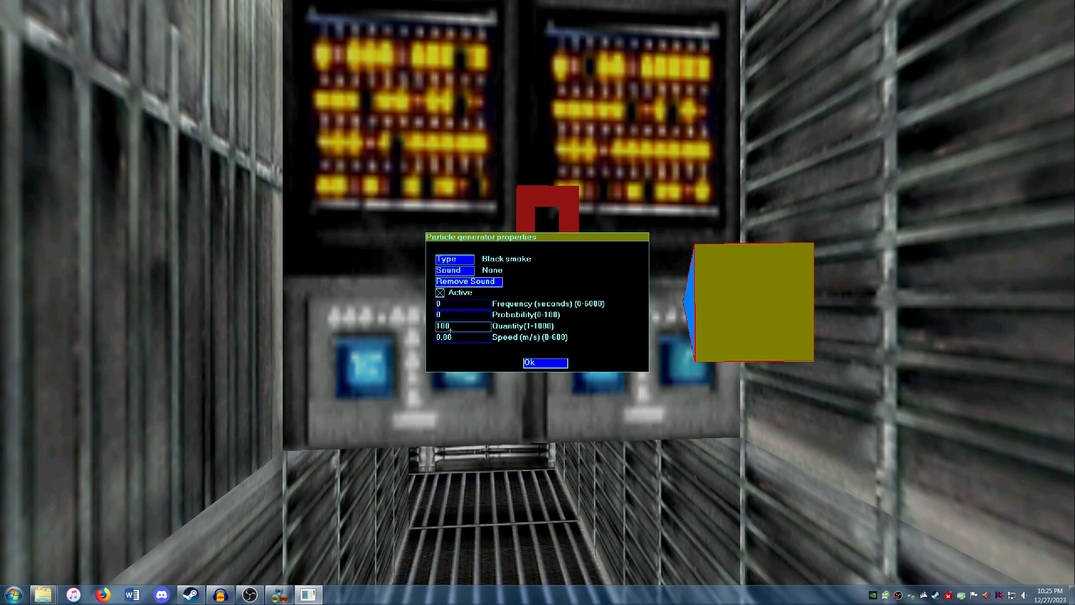
left_click(466, 336)
key("BackSpace")
key("BackSpace")
key("BackSpace")
left_click(527, 363)
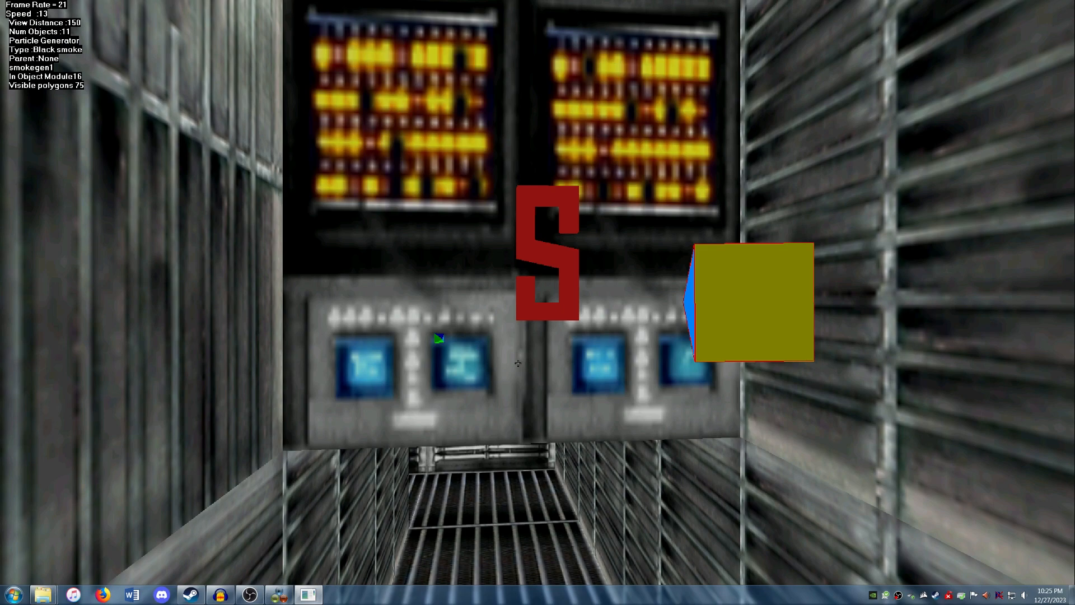
Step: Fly the smokegen1 generator in front of the console and rotate it until its tip points straight up
key("Down")
key("Left")
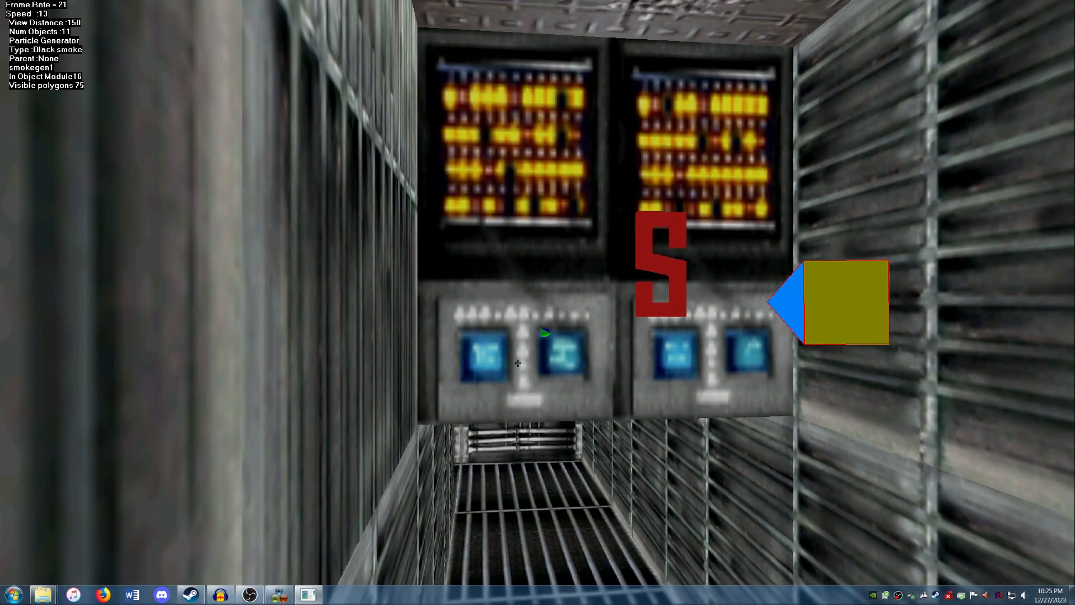
key("Down")
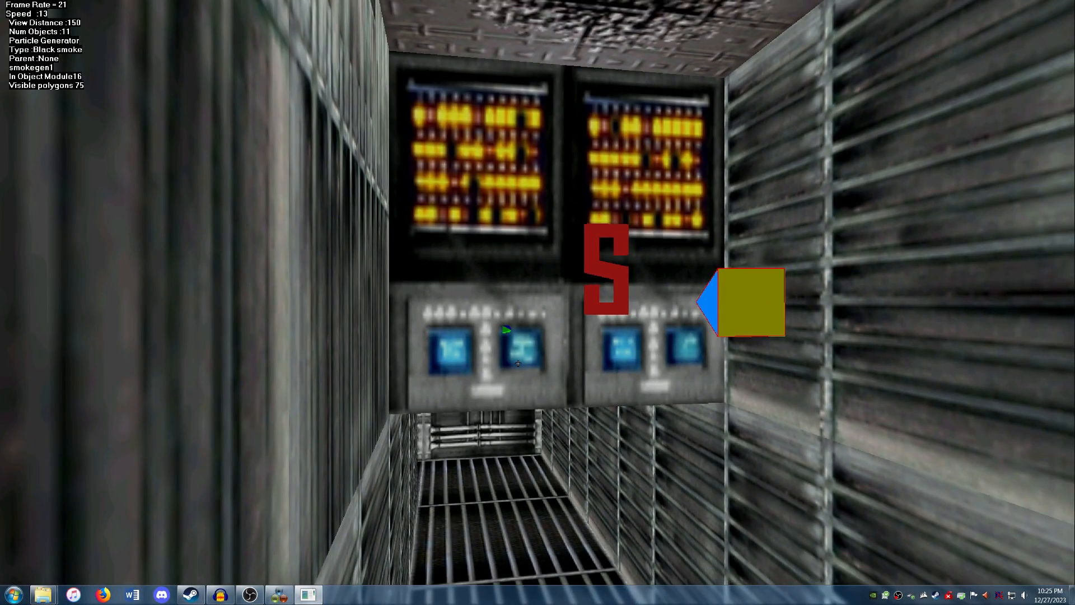
key("Right")
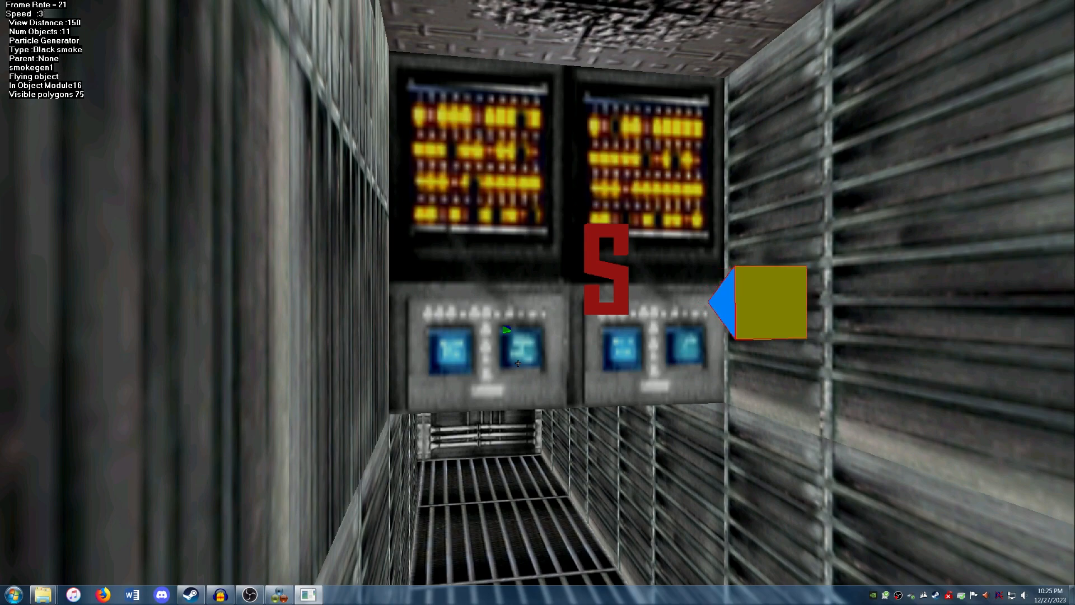
key("Left")
key("Left")
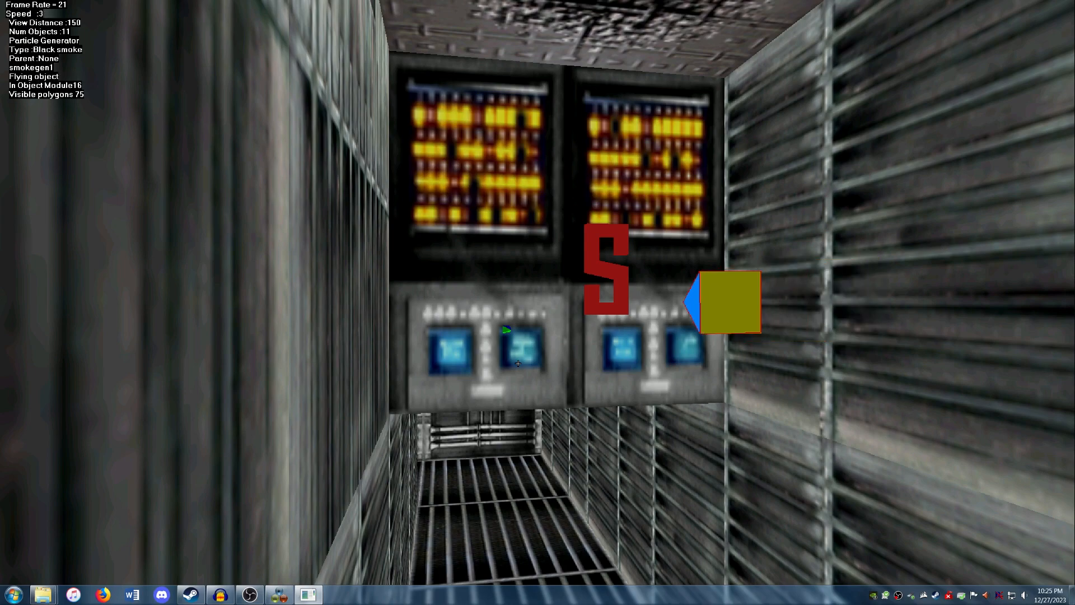
key("Up")
key("Up")
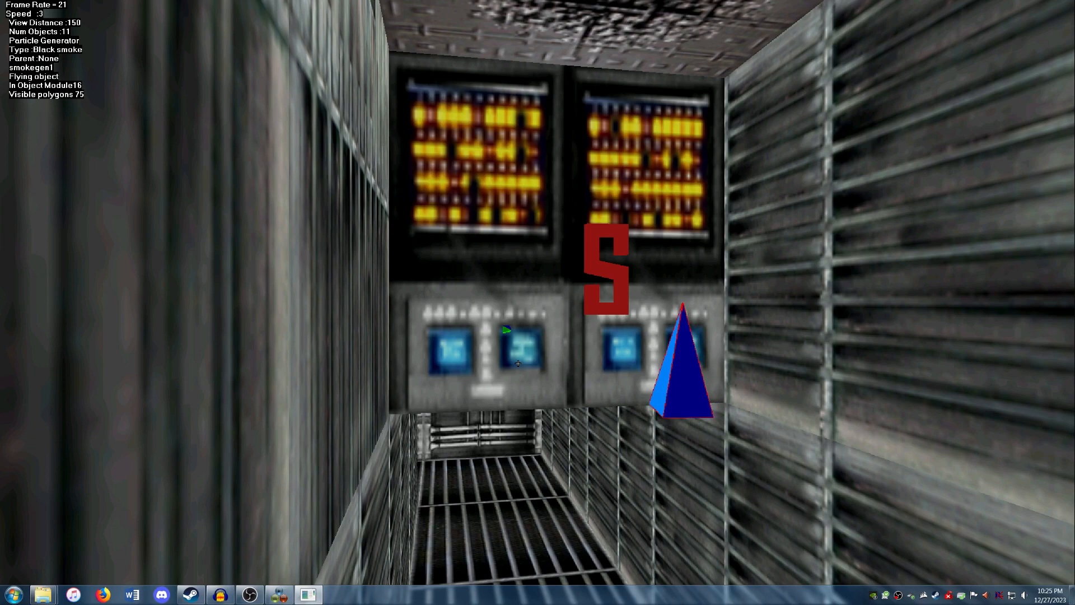
Step: Nudge the upright smokegen1 generator to the console's lower front, with its tip between the two blue screens
key("Down")
key("Up")
key("Up")
key("Up")
key("Down")
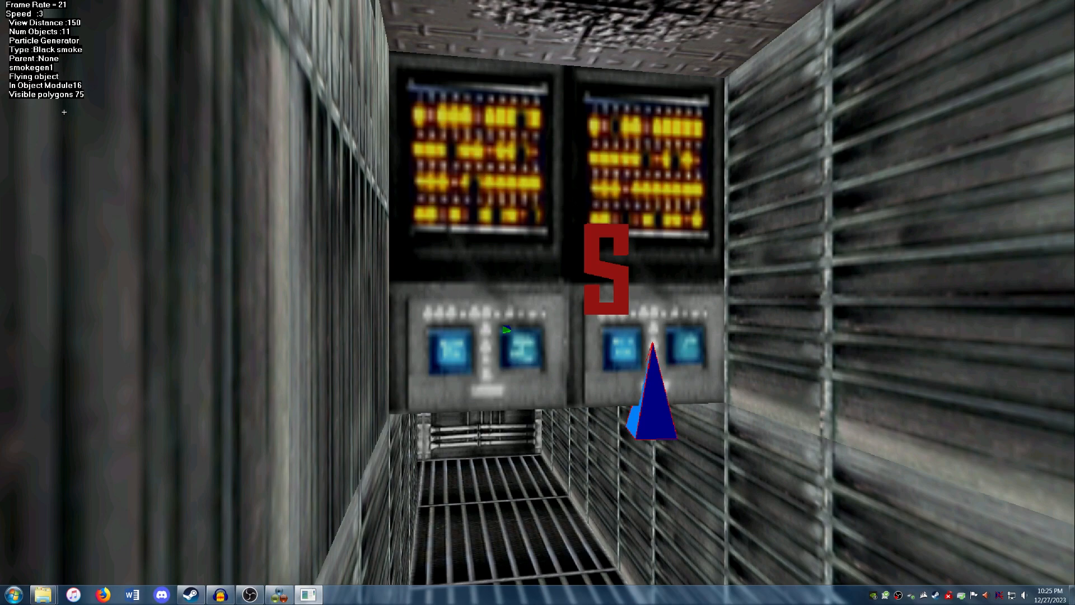
key("Up")
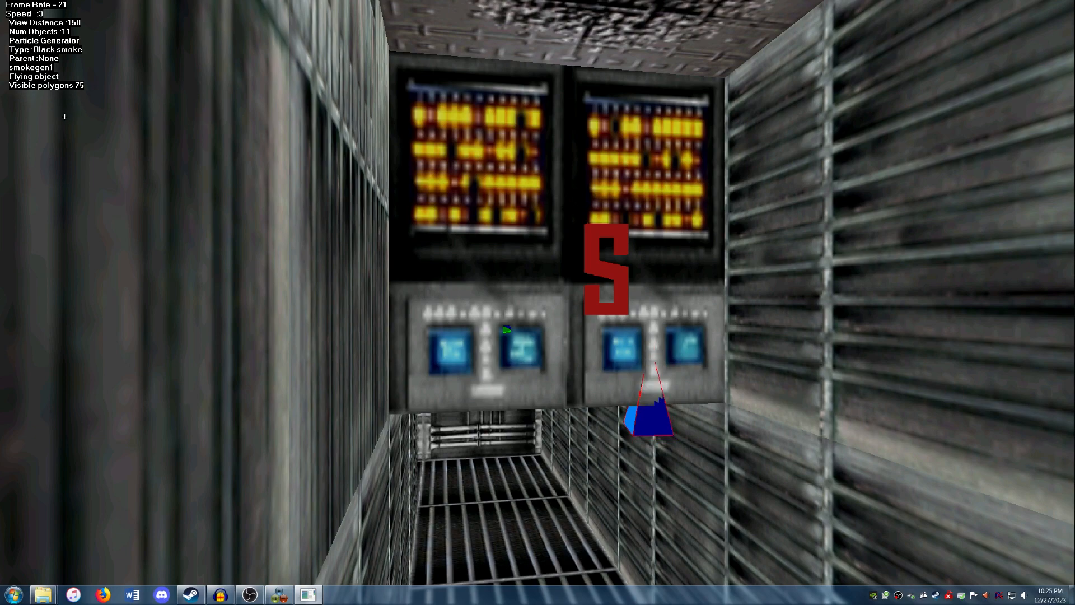
key("Down")
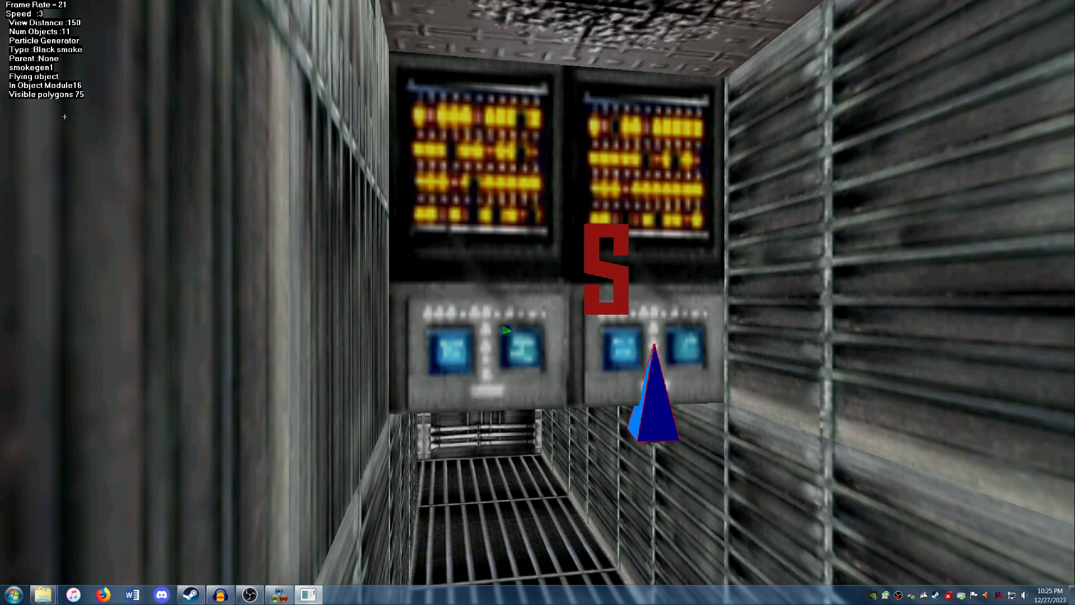
key("Page_Down")
key("f")
Step: Create a particle generator named smokegen2 by the pipe recess in the hazard-striped room's wall
key("Down")
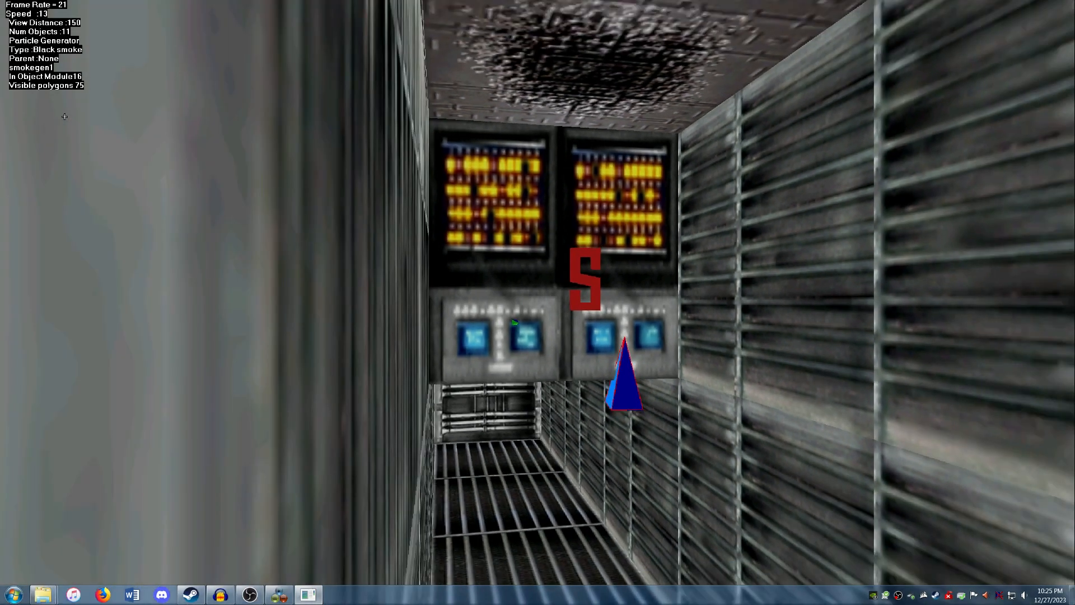
key("Left")
key("Left")
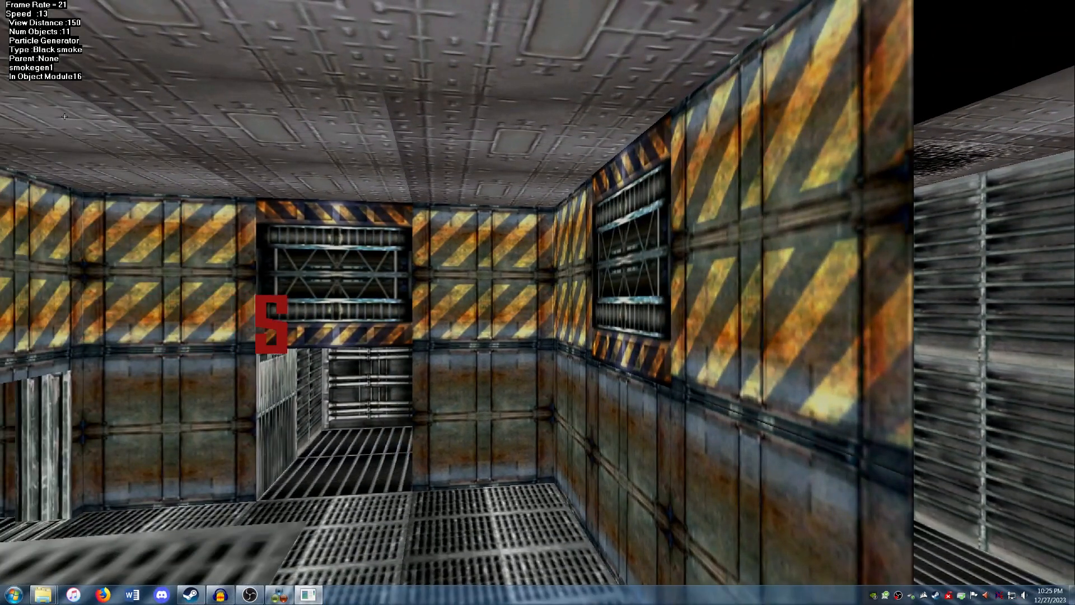
key("Up")
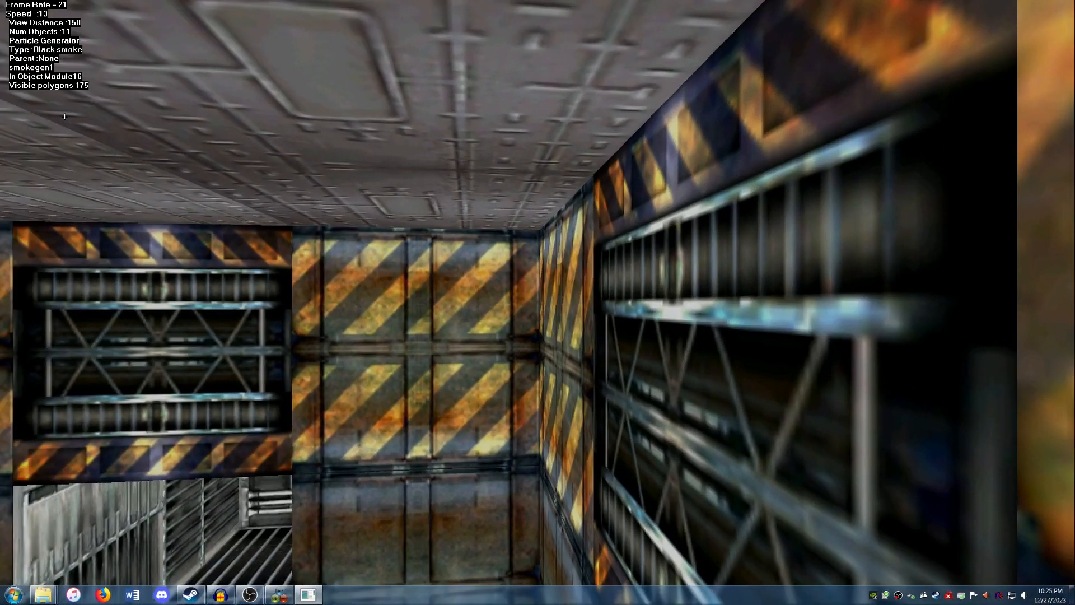
key("Down")
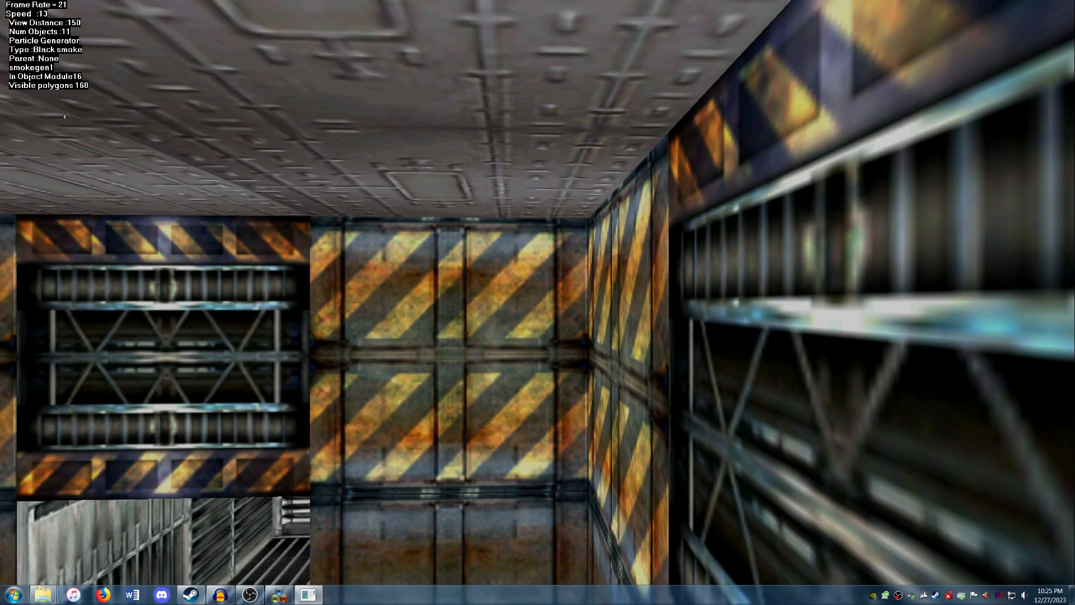
key("Up")
left_click(76, 5)
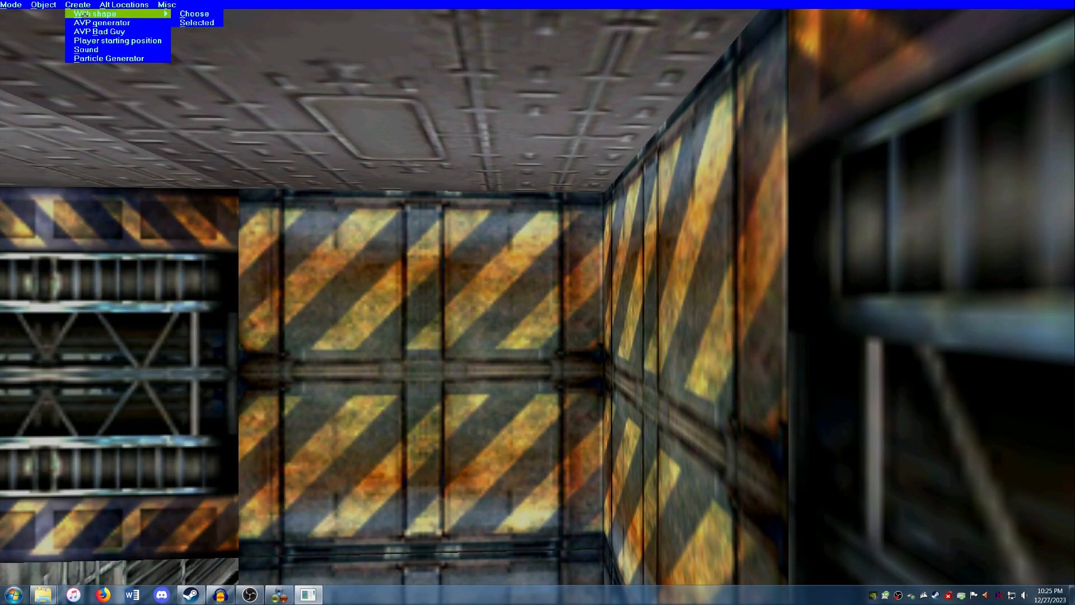
left_click(97, 57)
type("smokegen2")
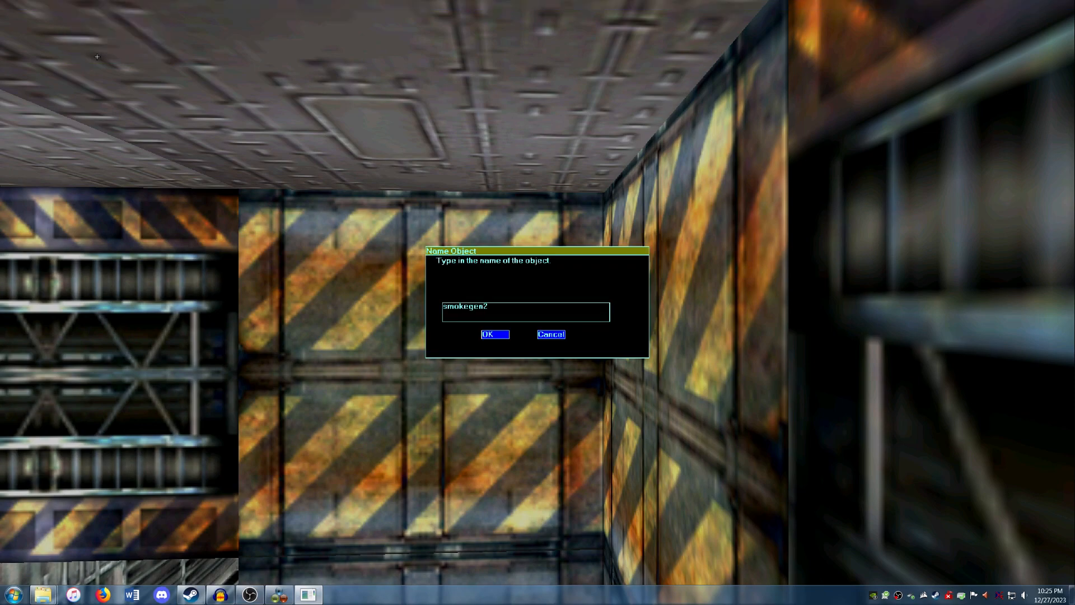
key("Return")
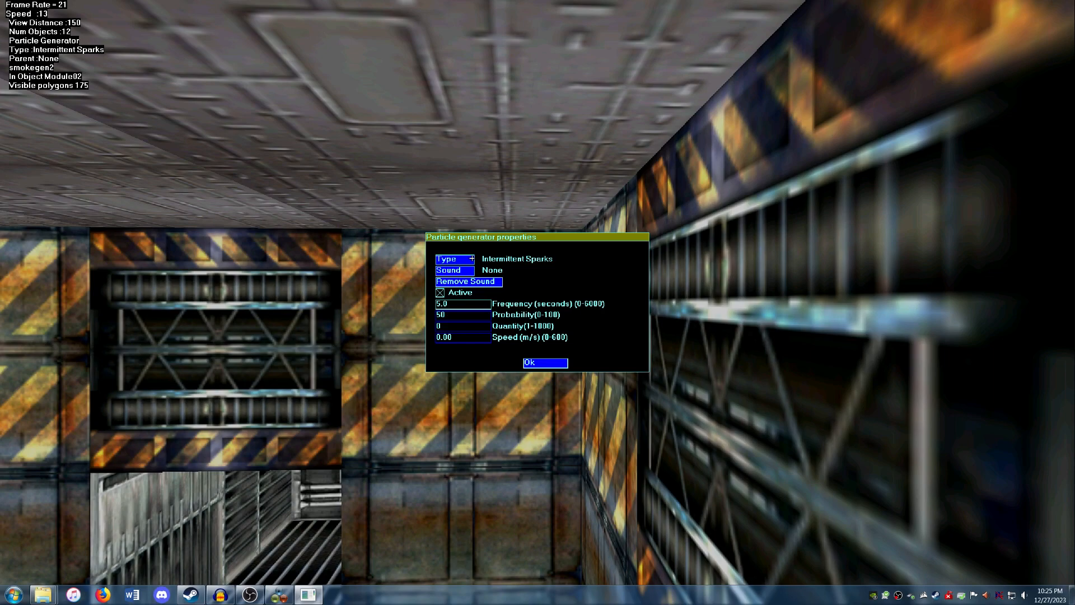
Step: Set smokegen2's type to Steam and assign EdSteam.wav as its sound
left_click(472, 258)
left_click(474, 293)
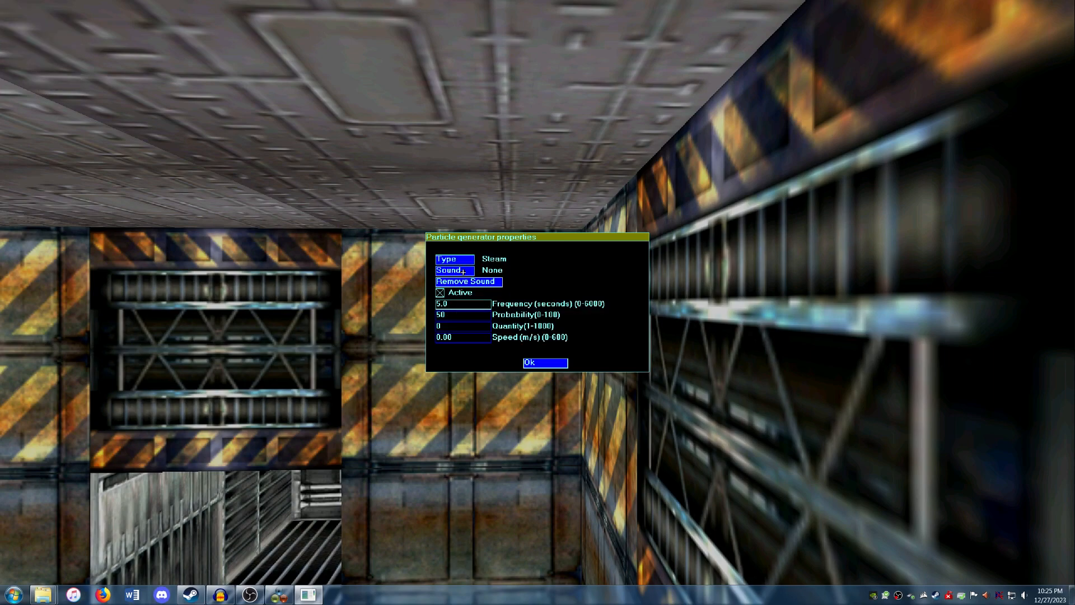
left_click(463, 271)
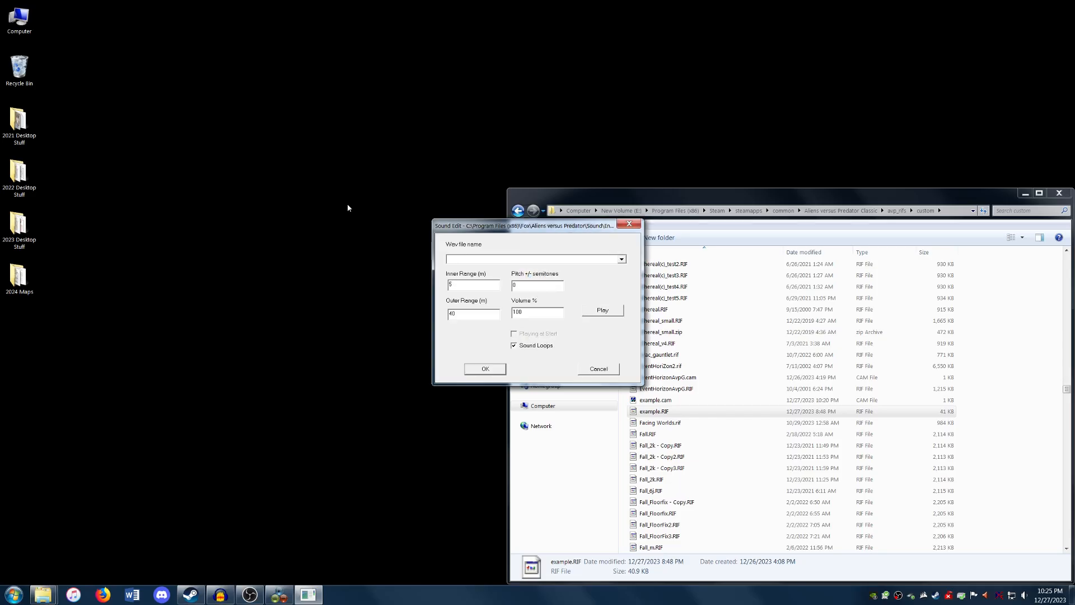
left_click(621, 258)
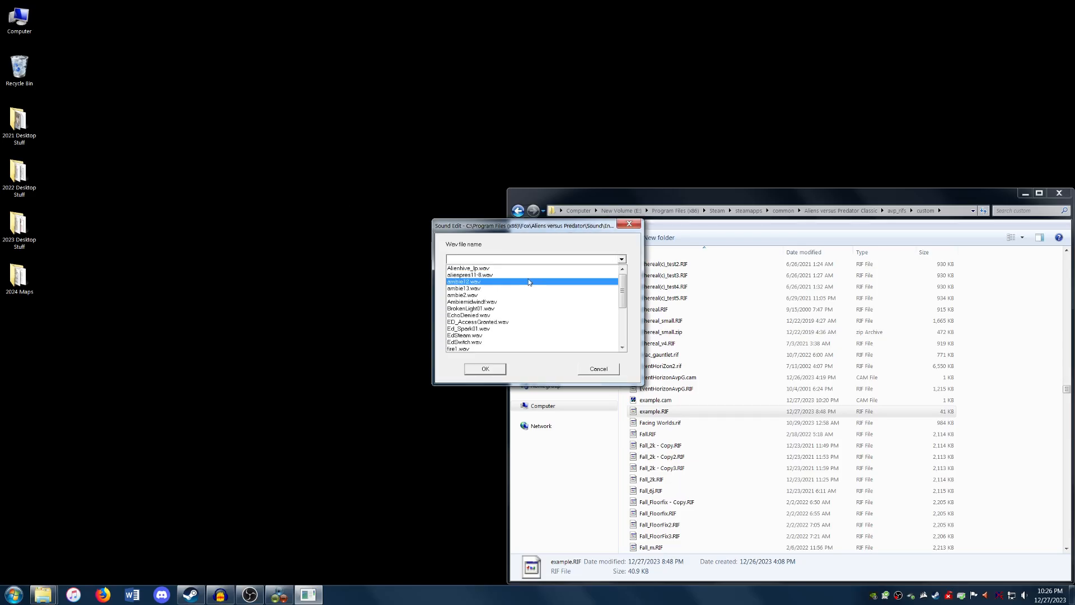
left_click(521, 334)
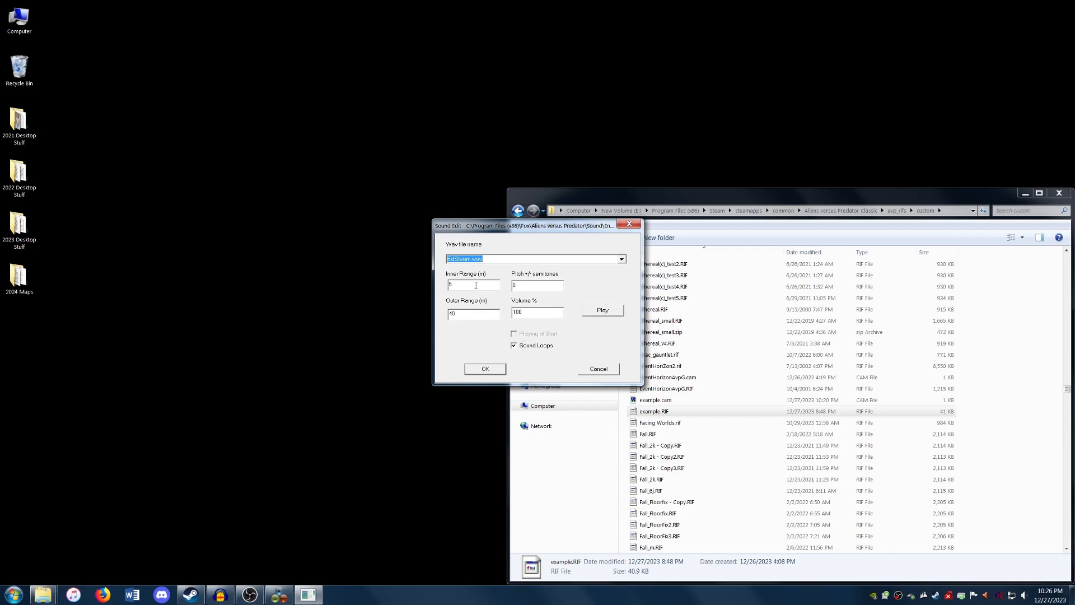
Step: Set the steam sound's outer range to 10 m and apply the sound settings
double_click(478, 314)
type("10")
key("Tab")
type("2")
left_click(485, 370)
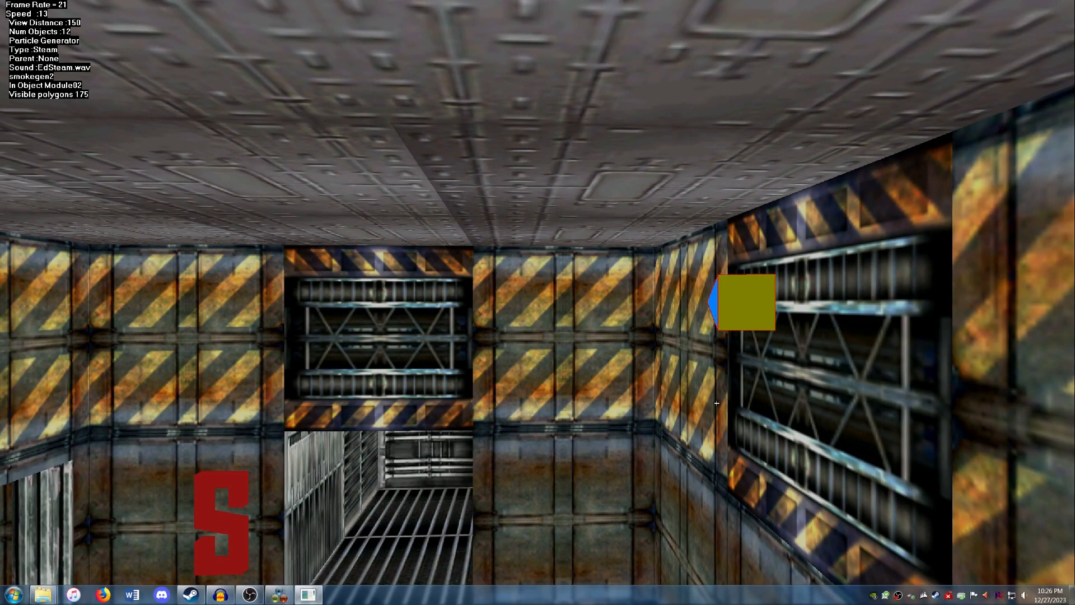
Step: Move the steam generator smokegen2 back into the hazard-striped wall's pipe recess until only its tip shows by the upper pipe
key("f")
key("Left")
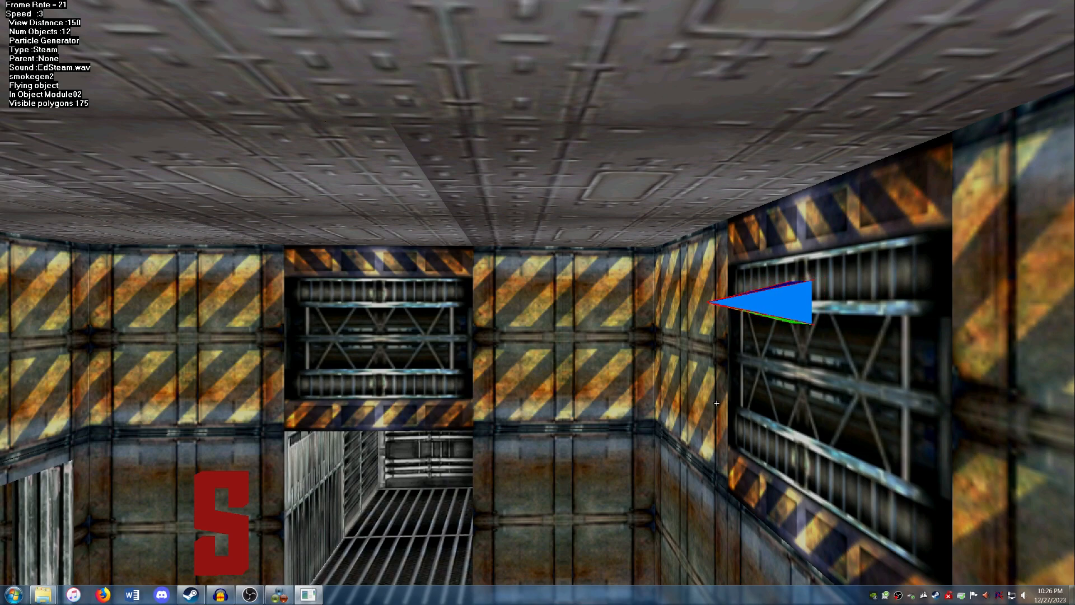
key("Down")
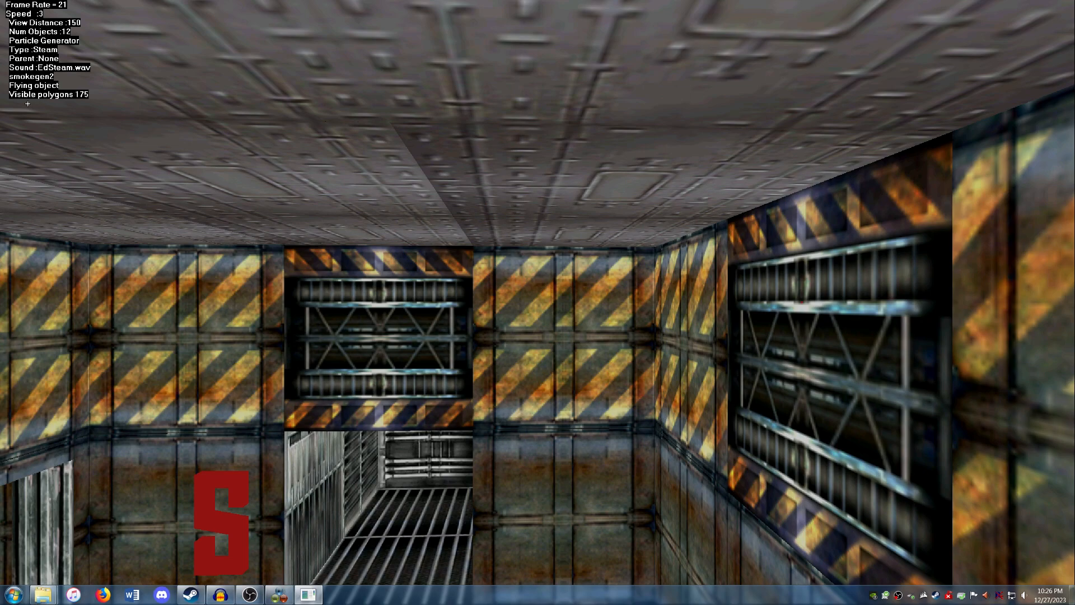
key("Up")
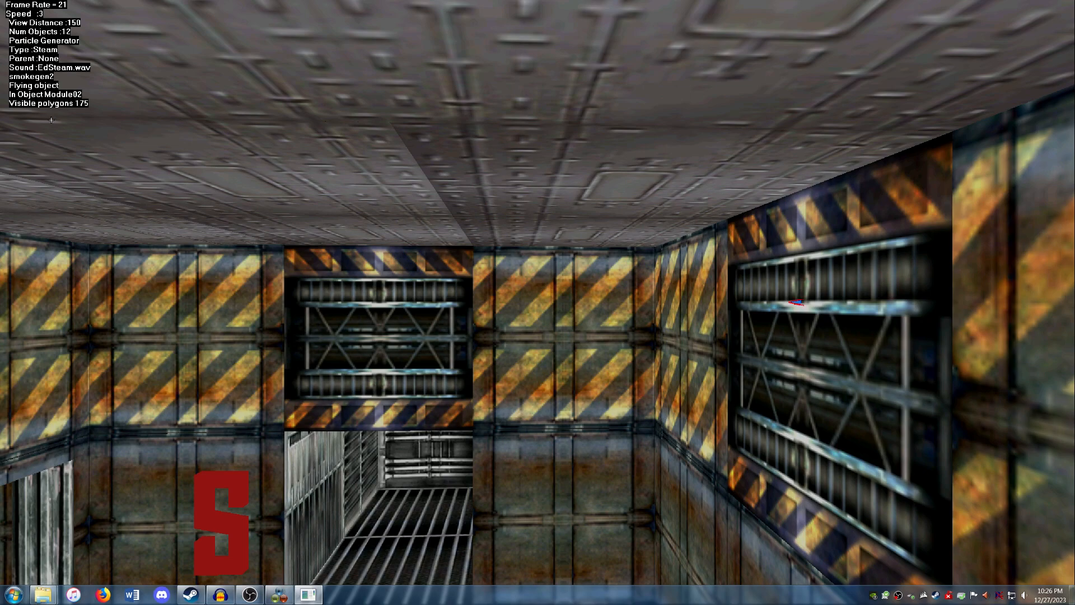
key("Escape")
key("Down")
key("Right")
key("Up")
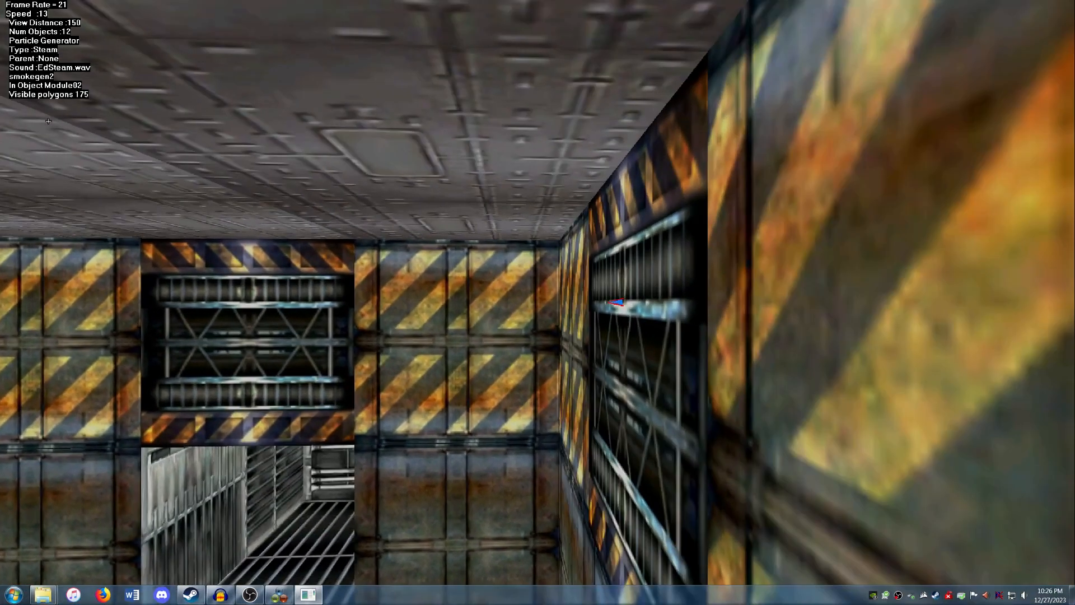
Step: Create a particle generator named fire1 inside the purple alien-textured pit
key("Down")
key("Left")
key("Page_Down")
key("Left")
key("Page_Down")
key("Down")
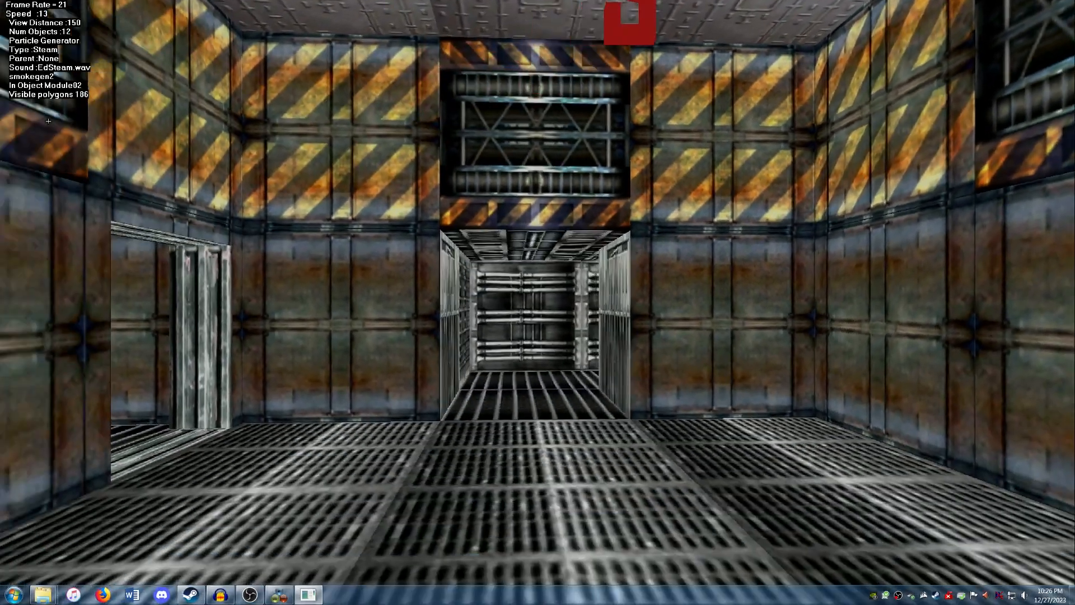
key("Left")
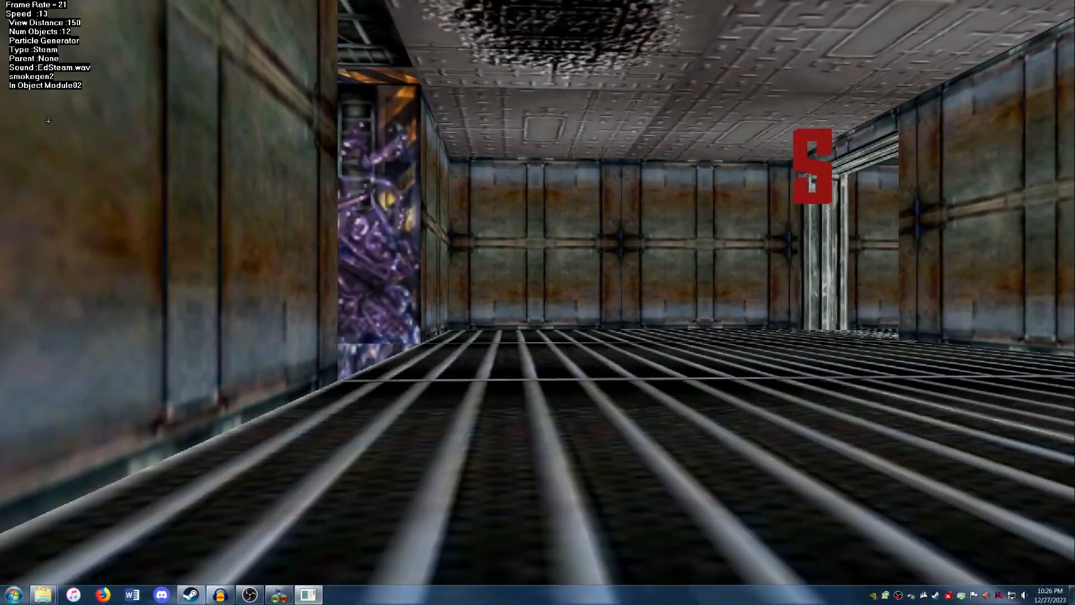
key("Page_Down")
key("Right")
key("Up")
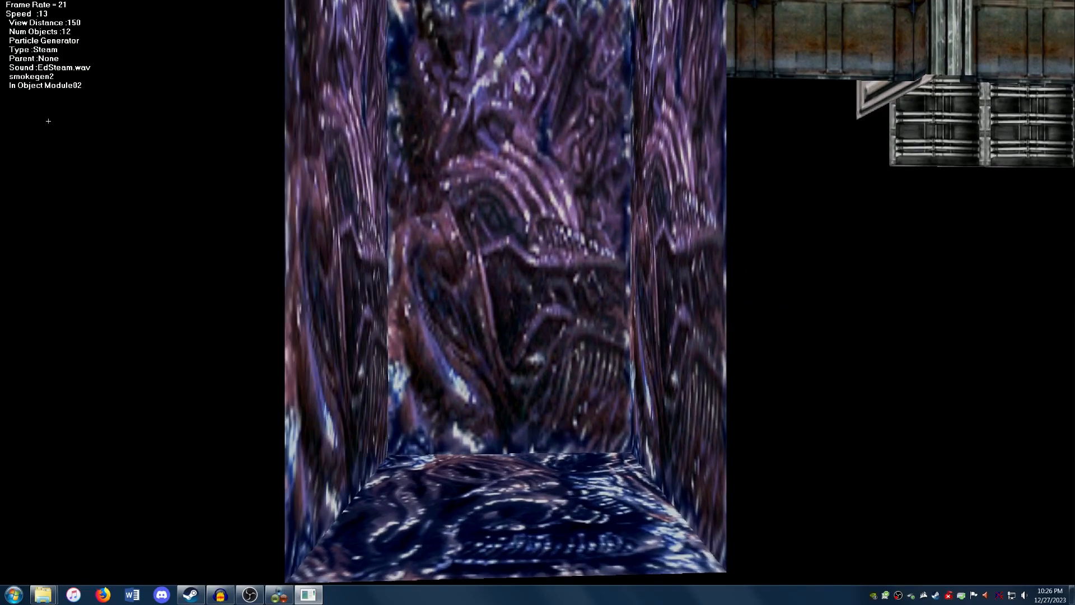
key("Up")
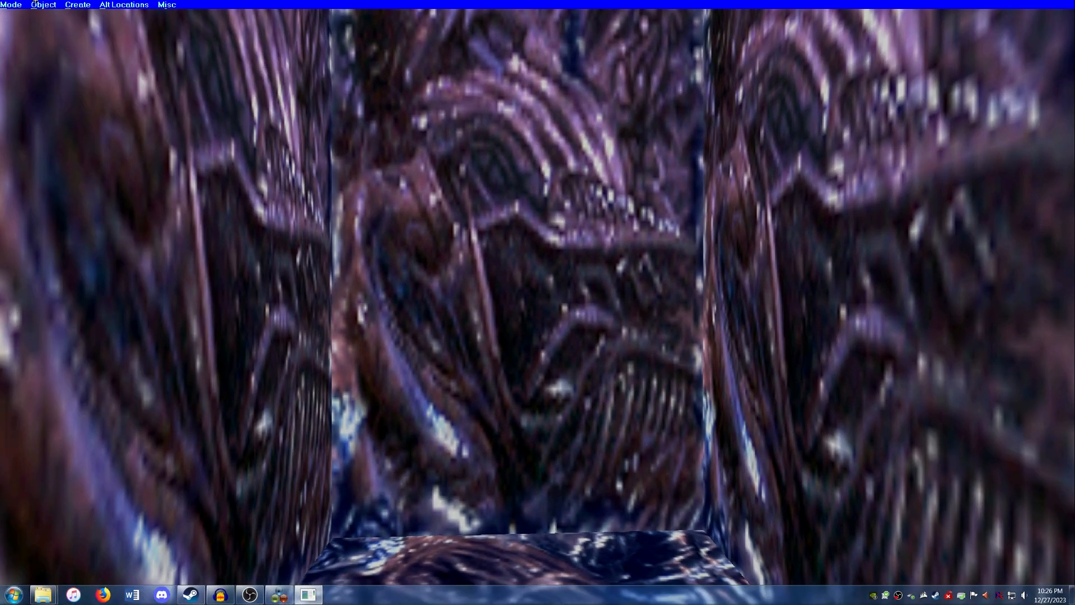
left_click(77, 4)
left_click(106, 59)
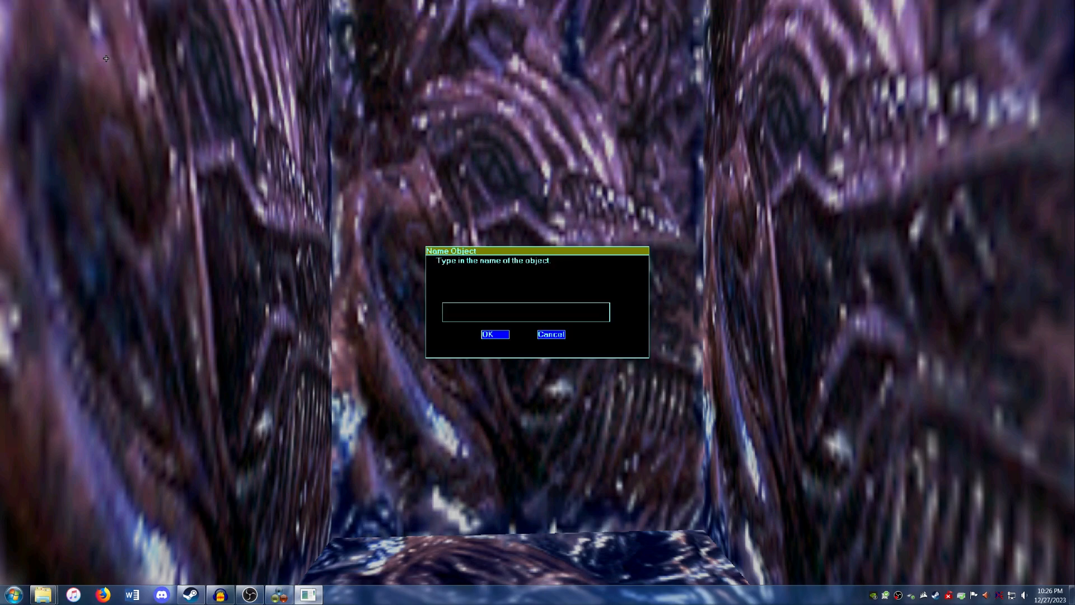
type("fire")
key("Return")
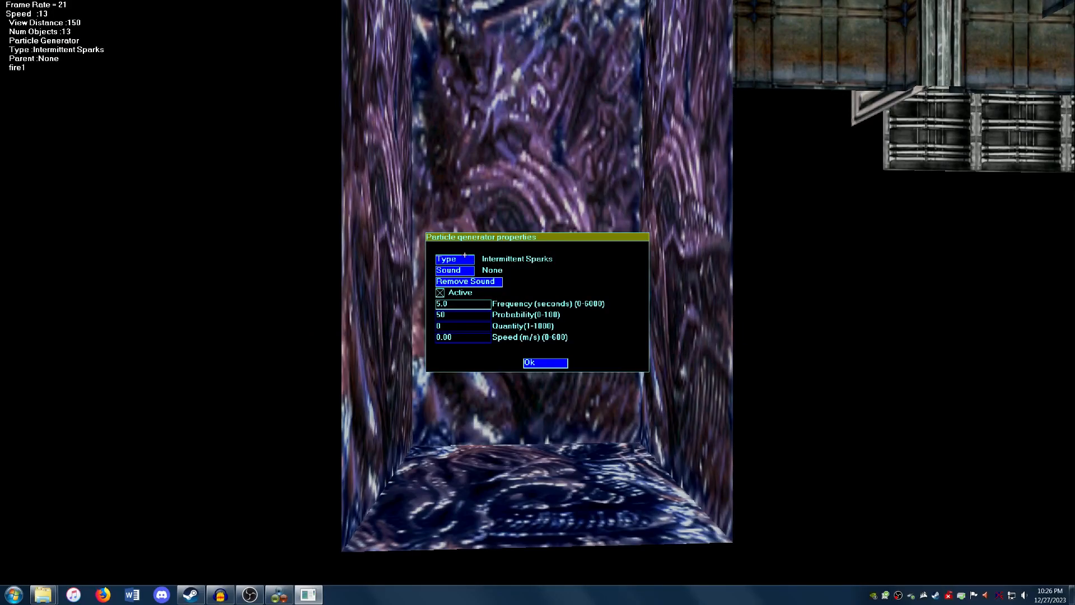
Step: Set fire1's type to Flame and assign fire1.wav as its sound
left_click(466, 258)
left_click(503, 283)
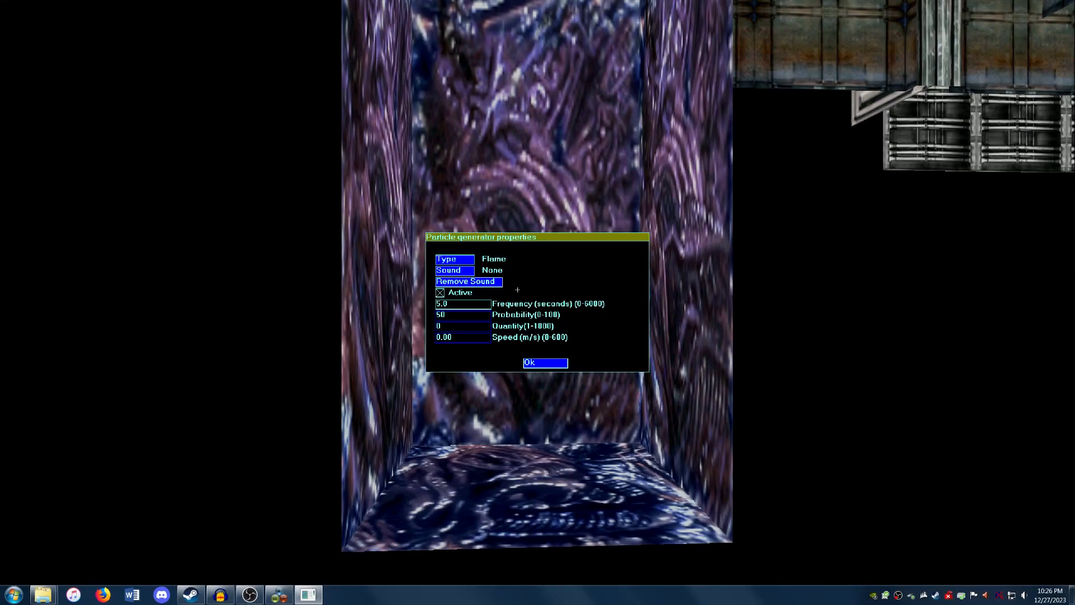
left_click(457, 271)
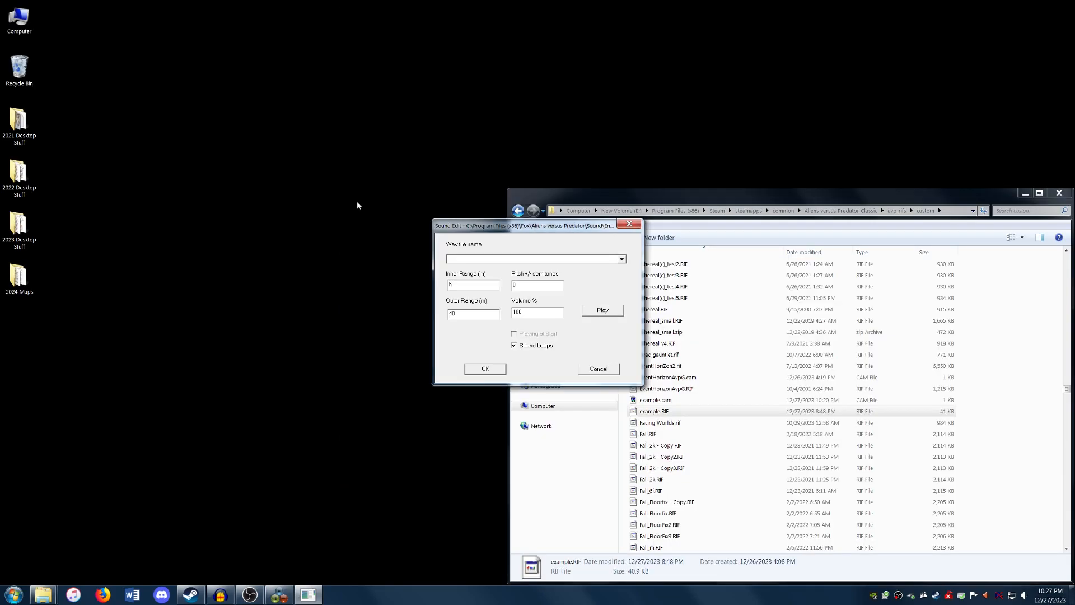
left_click(621, 259)
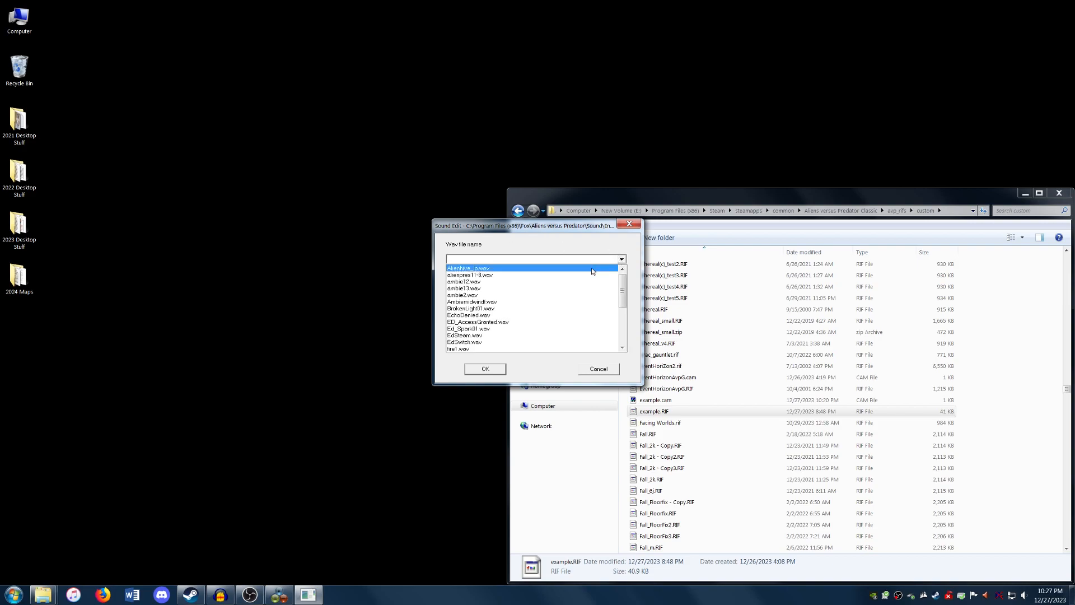
left_click(556, 348)
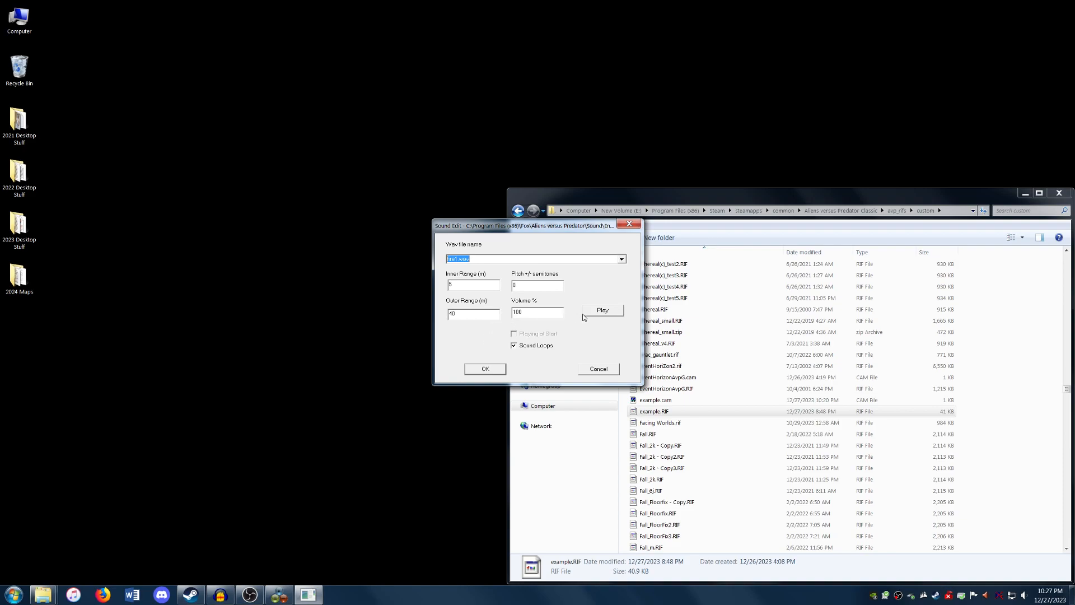
Step: Set the fire sound's outer range to 10 m and its volume to 50%, and apply the sound settings
key("Tab")
key("Tab")
type("10")
key("Tab")
key("Tab")
type("50")
left_click(489, 370)
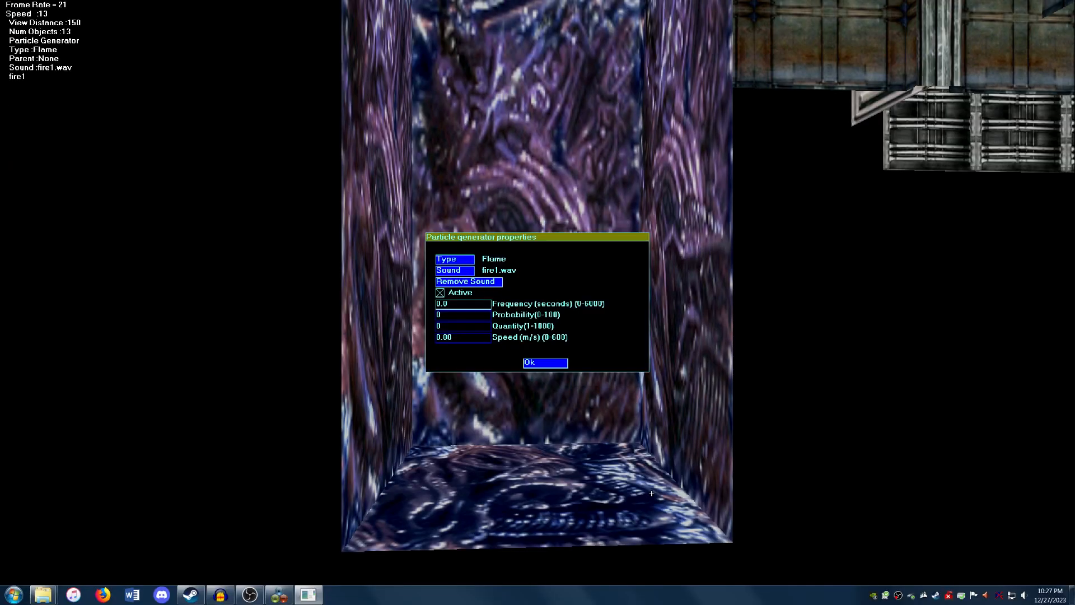
Step: Set the flame generator's quantity to 40, accept its properties and save the level
left_click(461, 326)
type("40")
key("Tab")
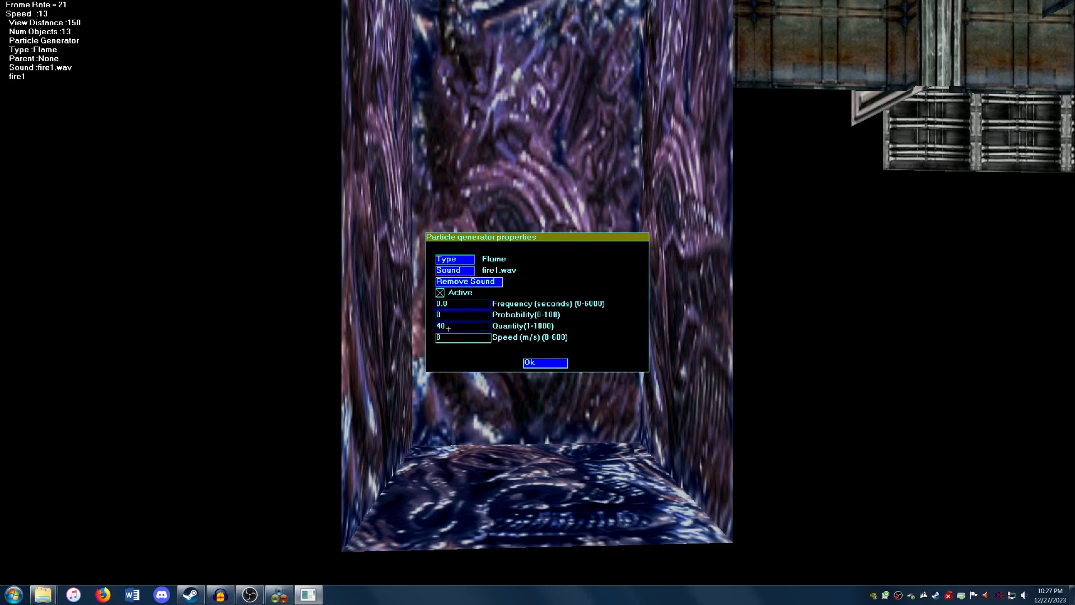
key("Return")
left_click(10, 4)
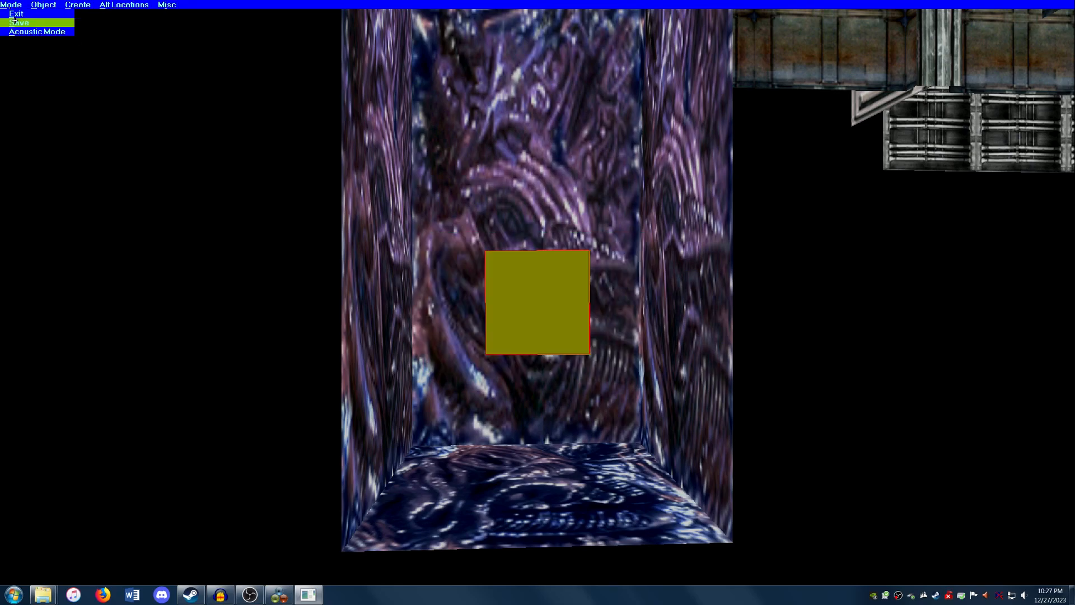
left_click(10, 20)
Step: Set the quantity of the steam generator smokegen2 in the pipe recess to 40 and its speed to 3 m/s
key("Down")
key("Right")
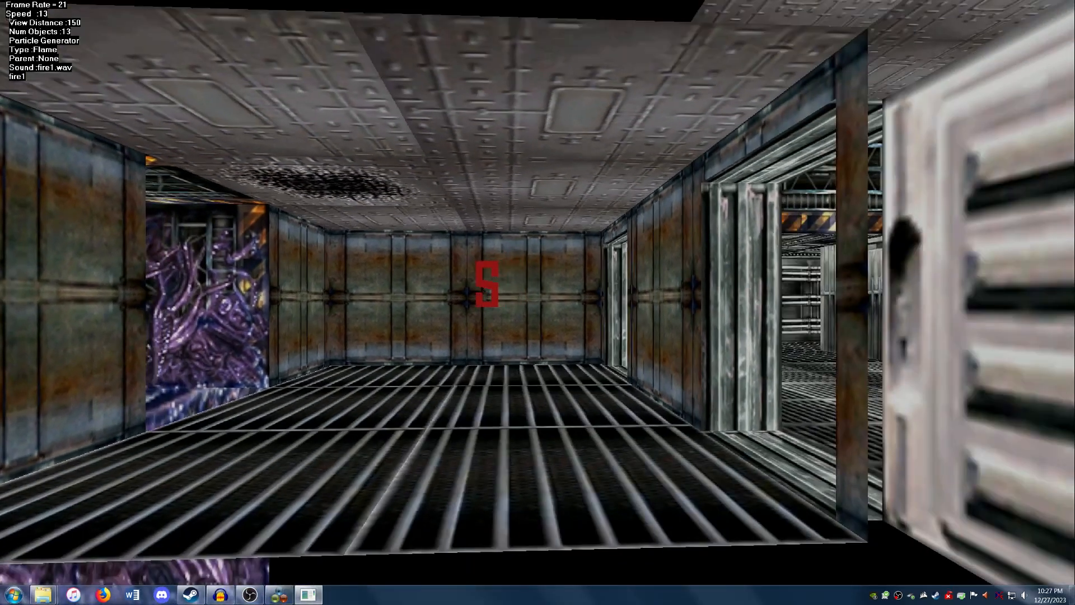
key("Up")
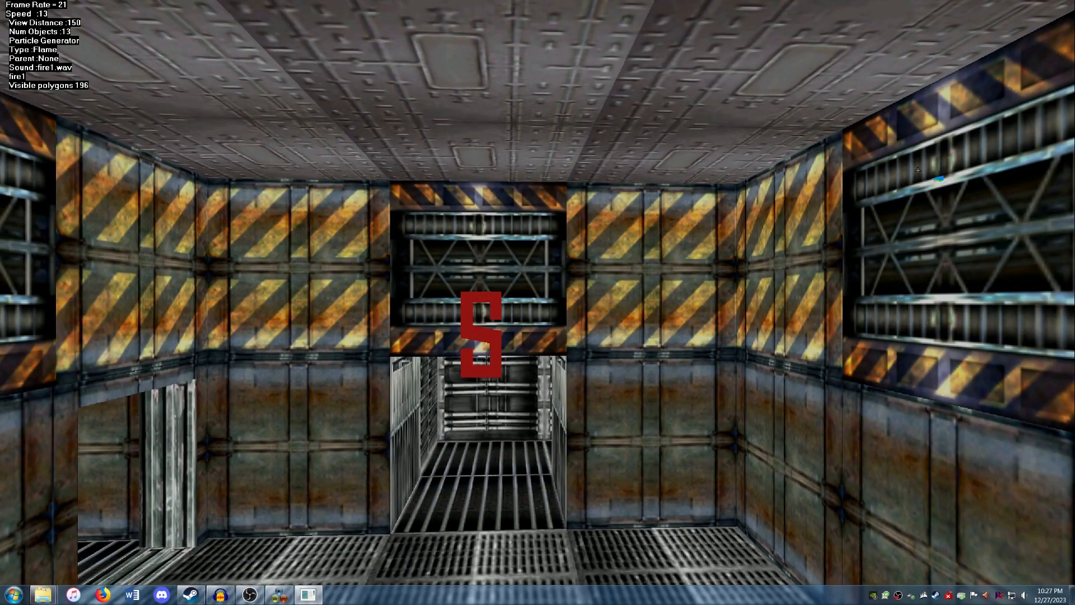
left_click(952, 181)
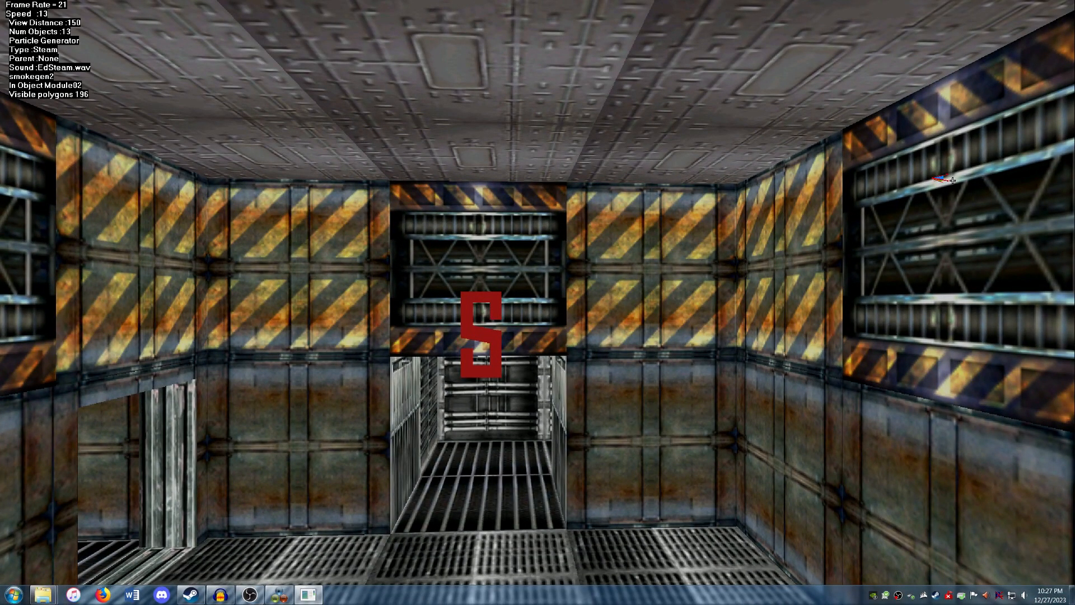
key("Right")
key("Up")
key("Return")
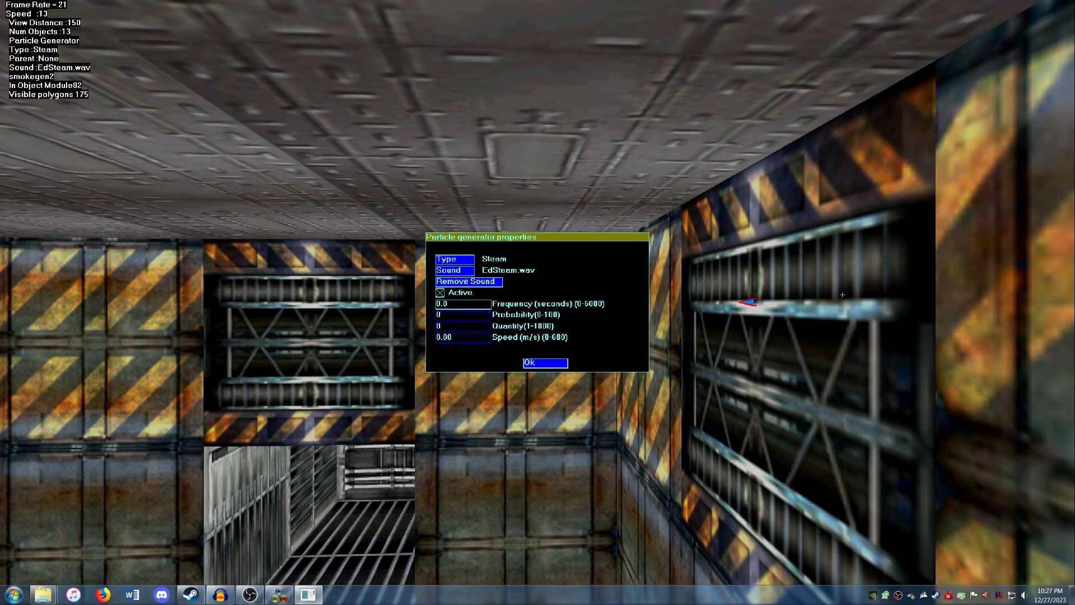
left_click(460, 325)
left_click(465, 335)
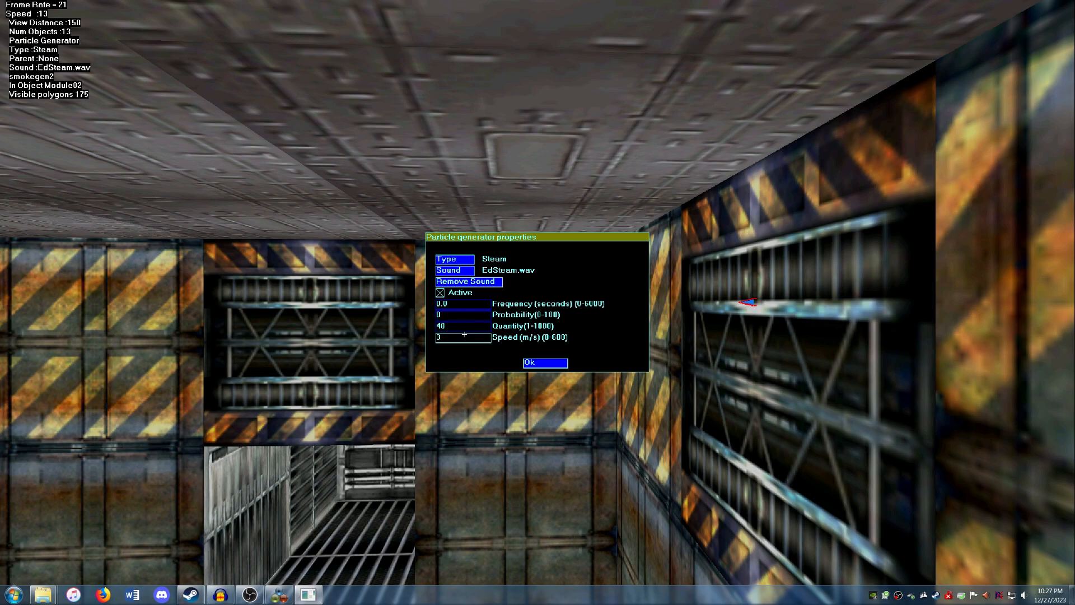
key("Escape")
Step: Select fire1 and move it sideways toward the alien-textured pit until its tip pokes through the pit's side wall
key("Left")
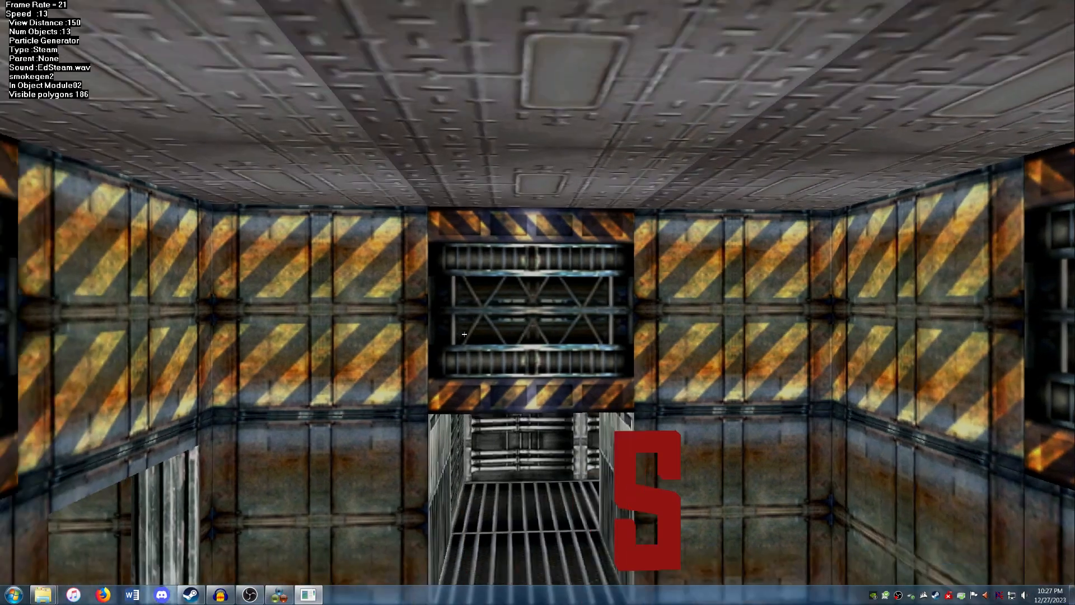
key("Left")
key("Down")
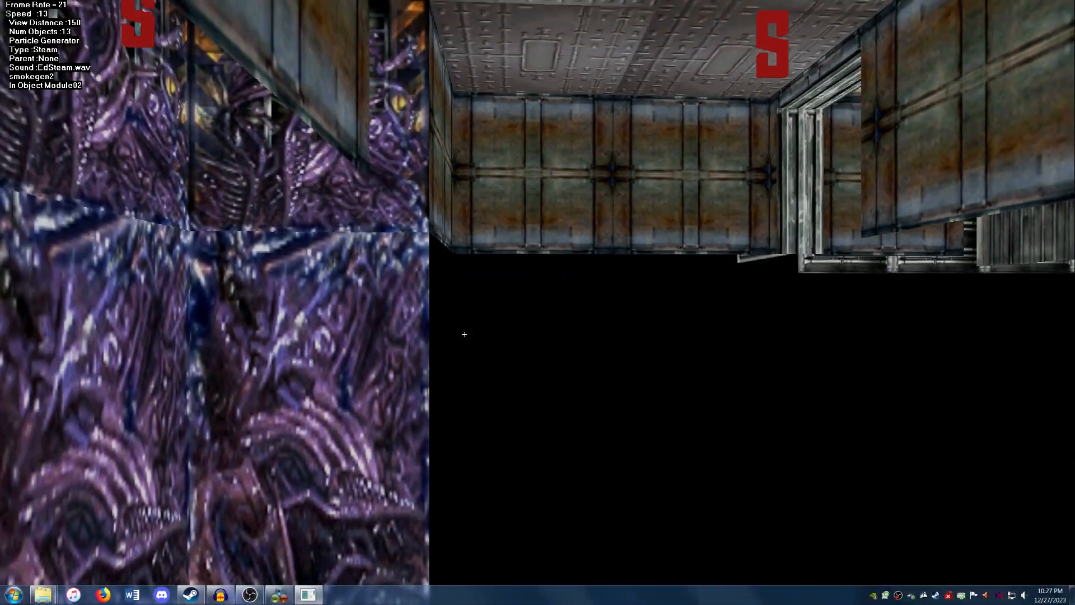
key("Down")
key("Up")
key("Right")
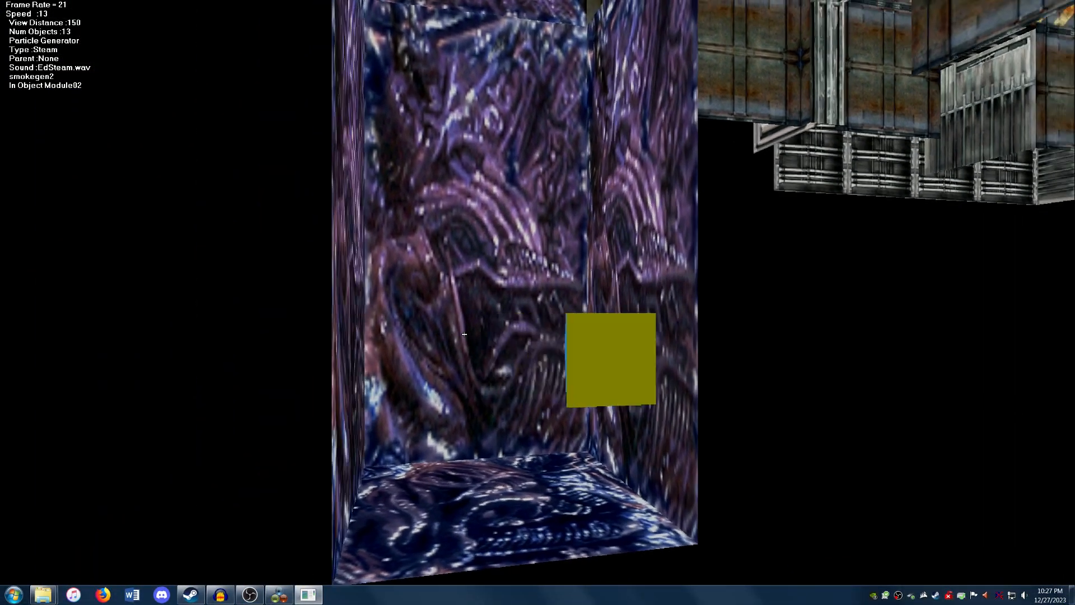
key("Right")
left_click(801, 360)
key("Right")
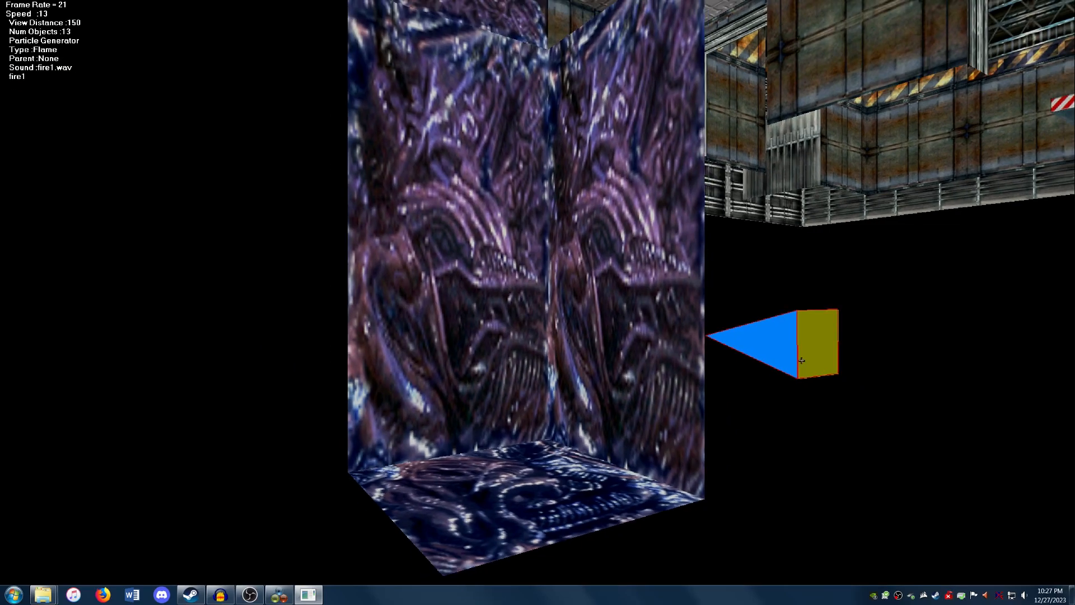
key("Left")
key("Right")
key("Left")
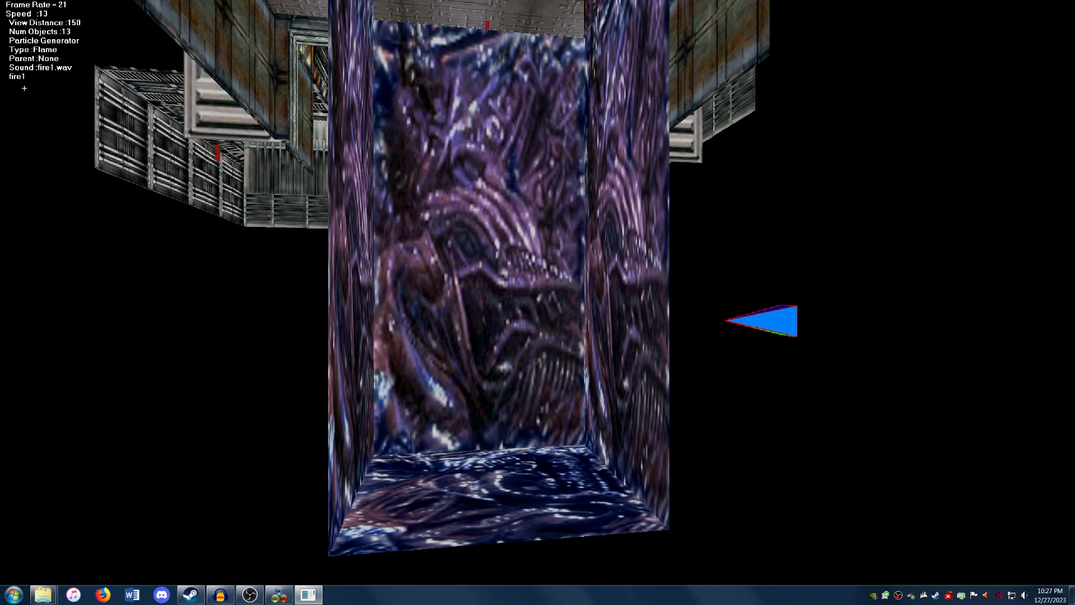
key("f")
key("Left")
key("Left")
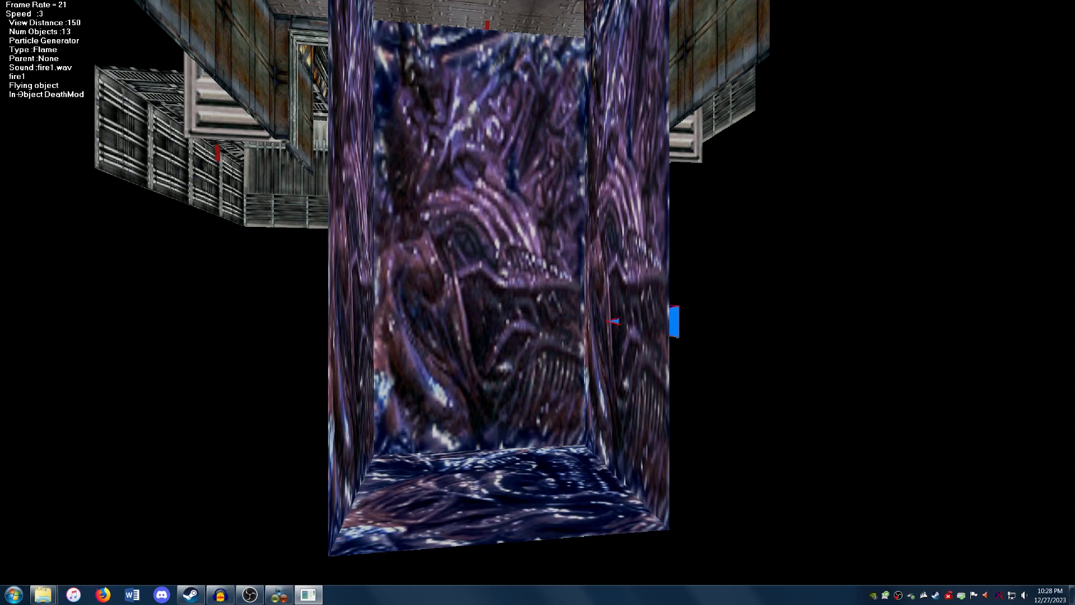
key("f")
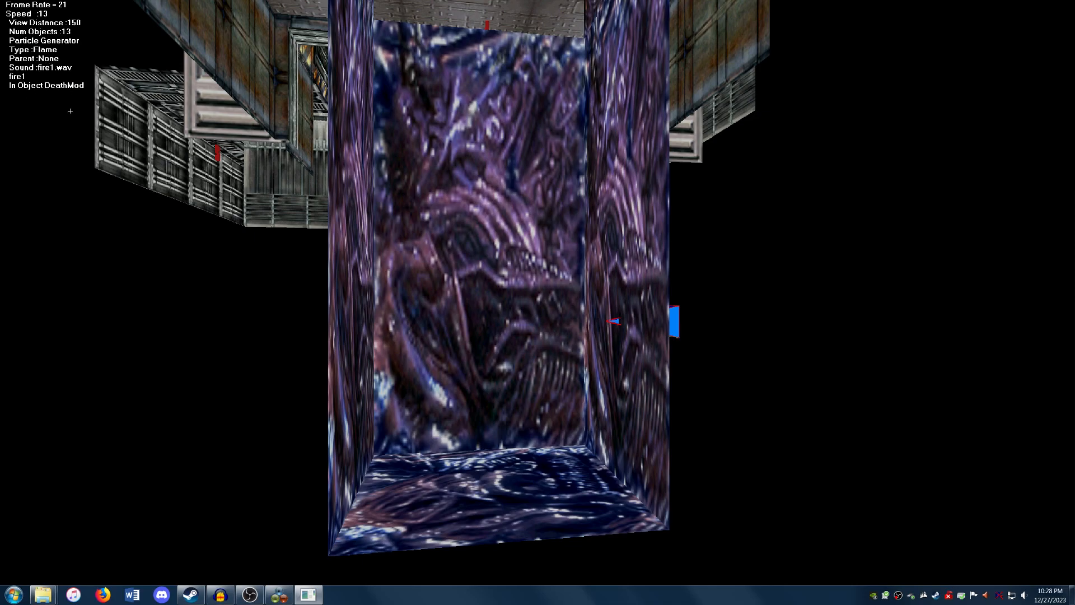
Step: Create a second particle generator named fire2 in the alien-textured pit and set its type to Flame
key("Up")
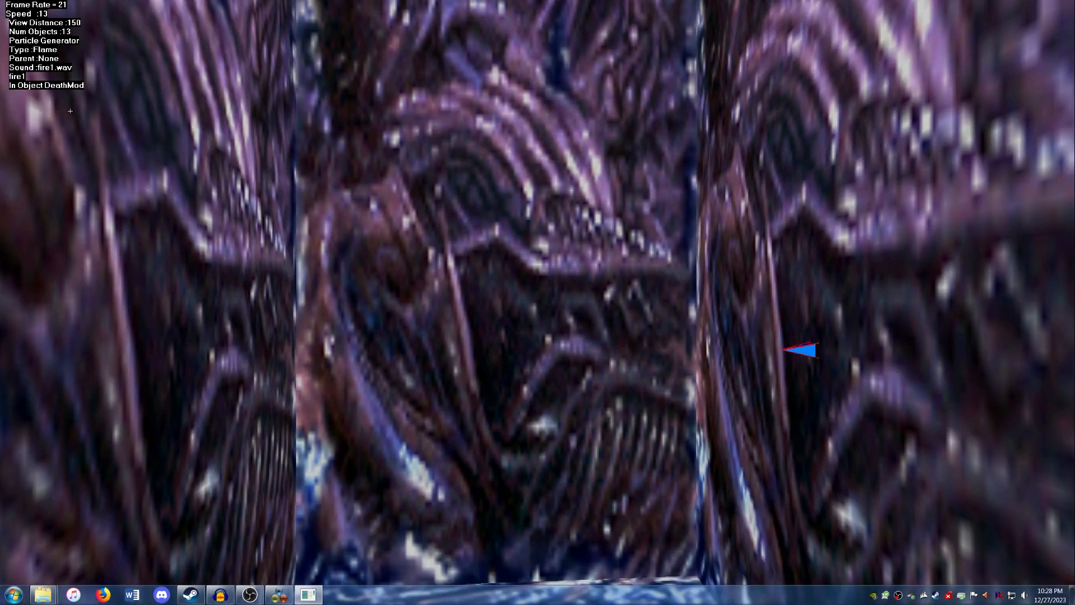
key("Down")
key("Left")
key("Up")
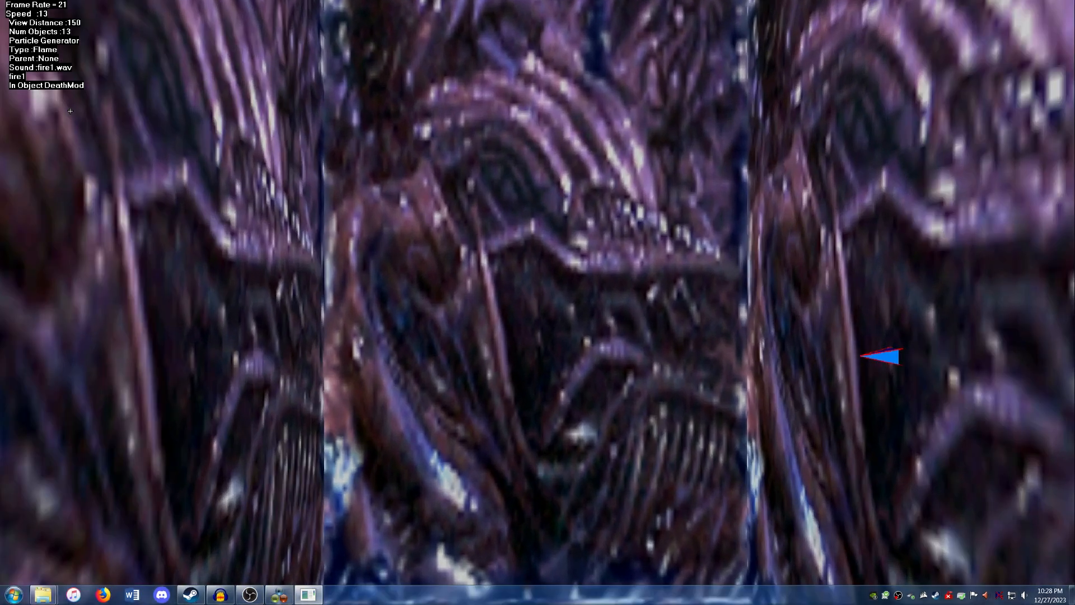
mouse_move(0, 2)
left_click(78, 4)
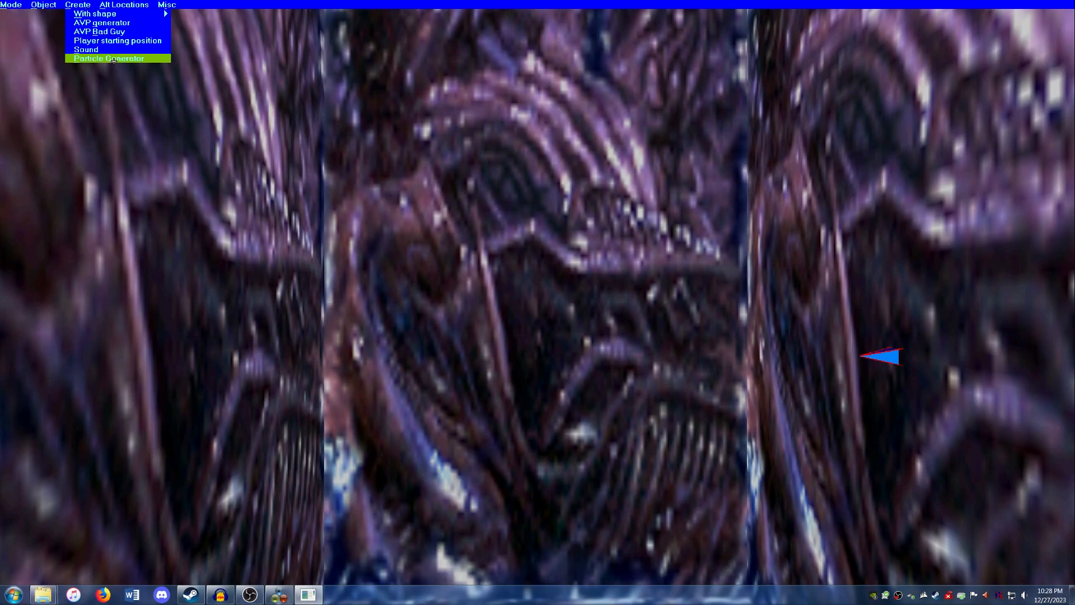
left_click(112, 59)
type("fire2")
key("Return")
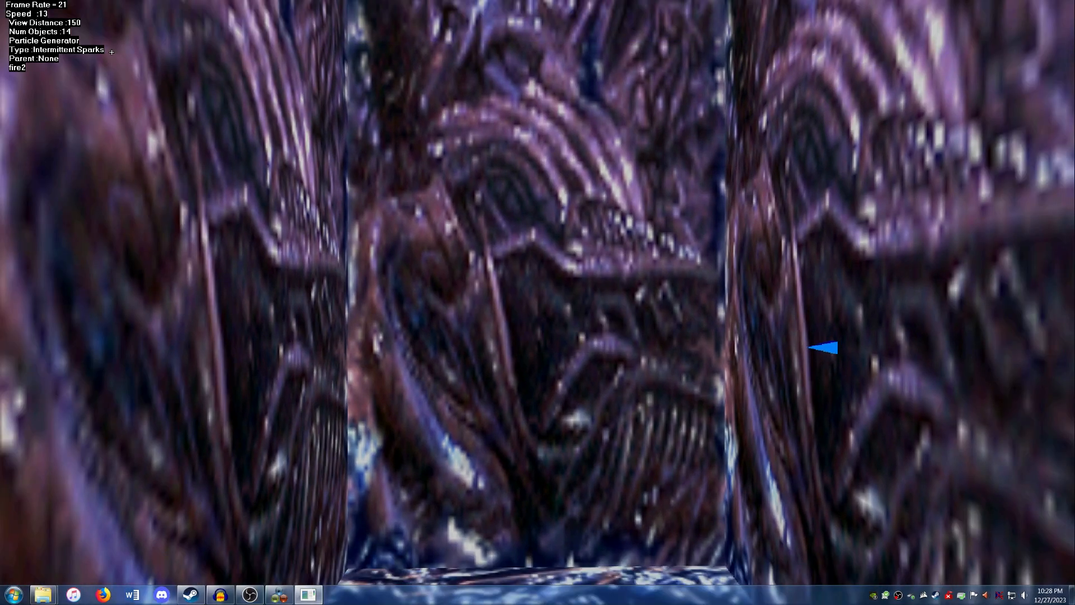
left_click(454, 259)
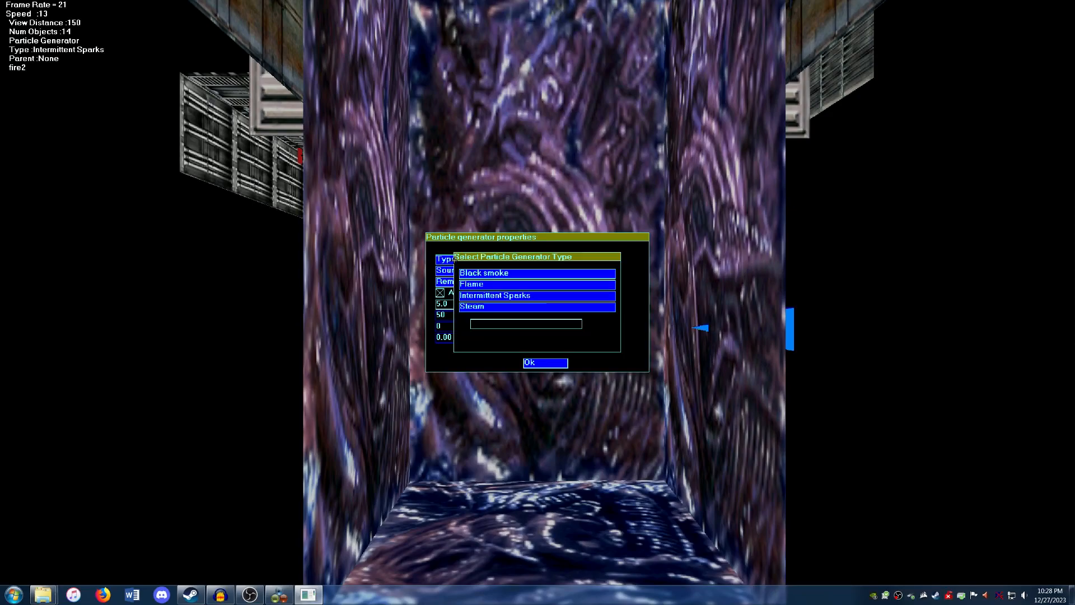
left_click(482, 286)
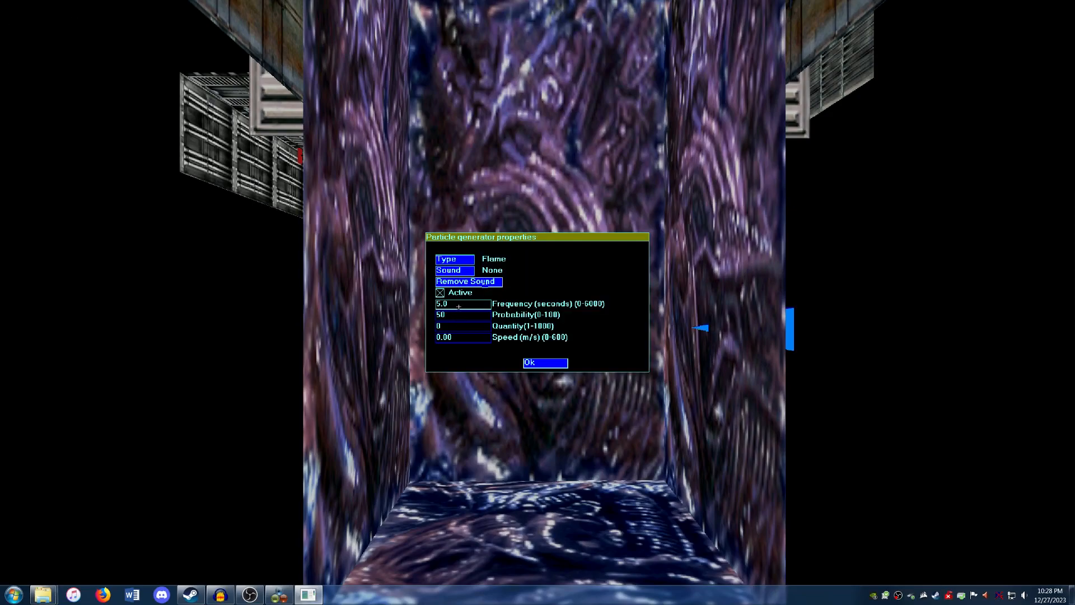
Step: Set fire2's frequency, probability and speed to 0 and its quantity to 40, then recheck its properties
left_click(459, 315)
left_click(460, 326)
left_click(456, 334)
key("BackSpace")
key("BackSpace")
key("BackSpace")
key("Return")
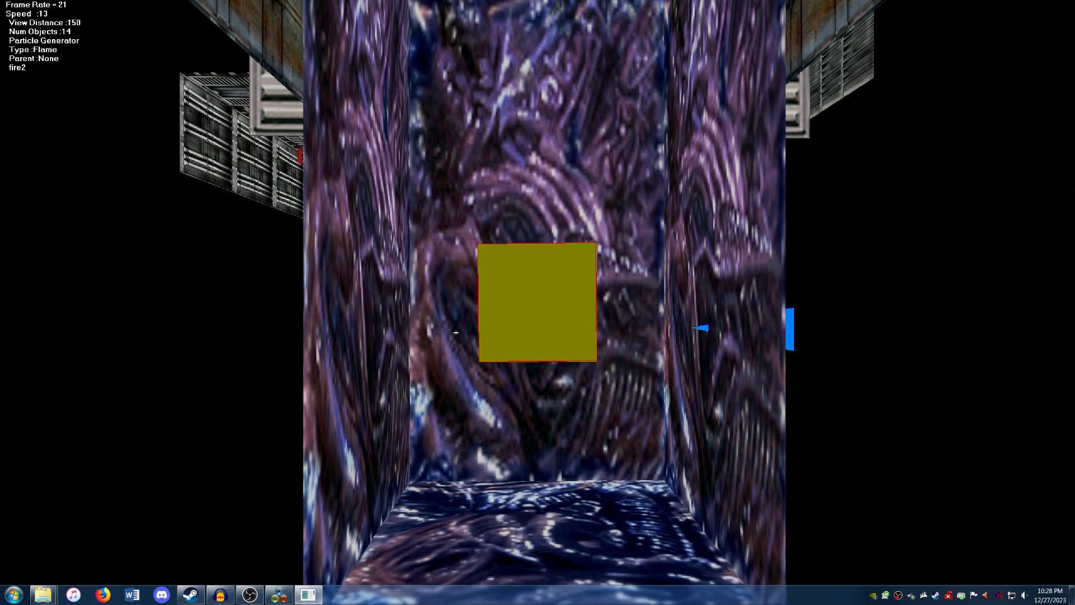
key("Down")
right_click(512, 323)
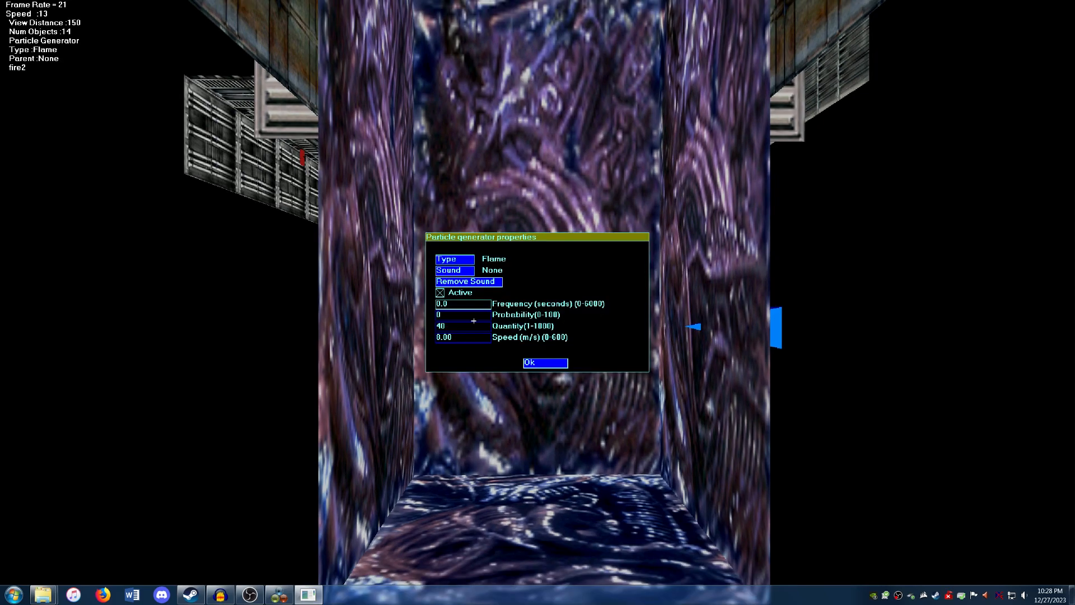
left_click(551, 364)
Step: Move fire2 sideways from the pit's centre until its tip pokes through the side wall
key("Down")
key("Left")
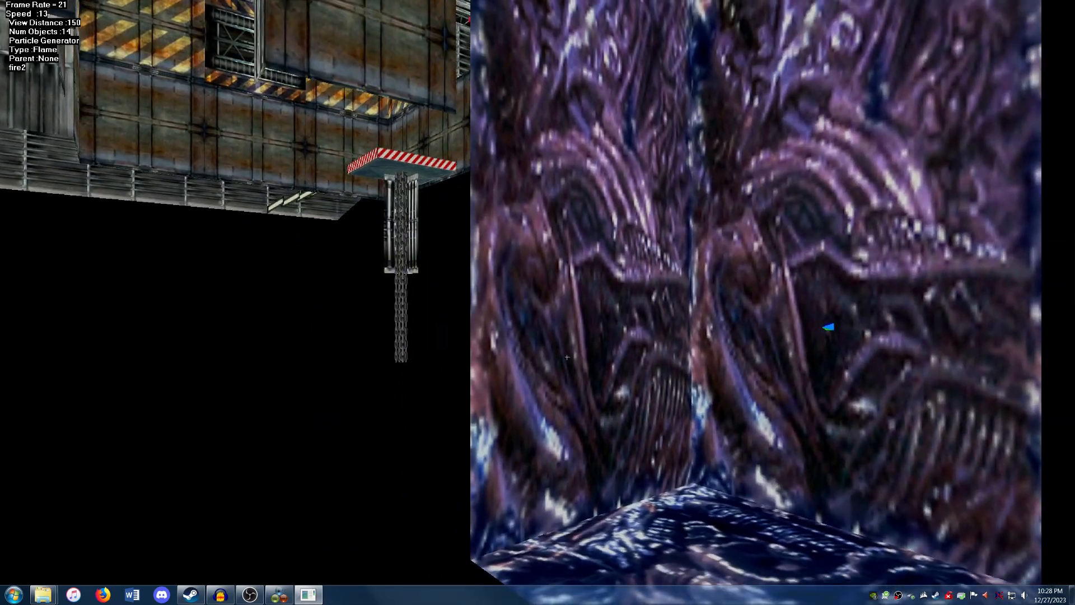
key("Down")
key("Right")
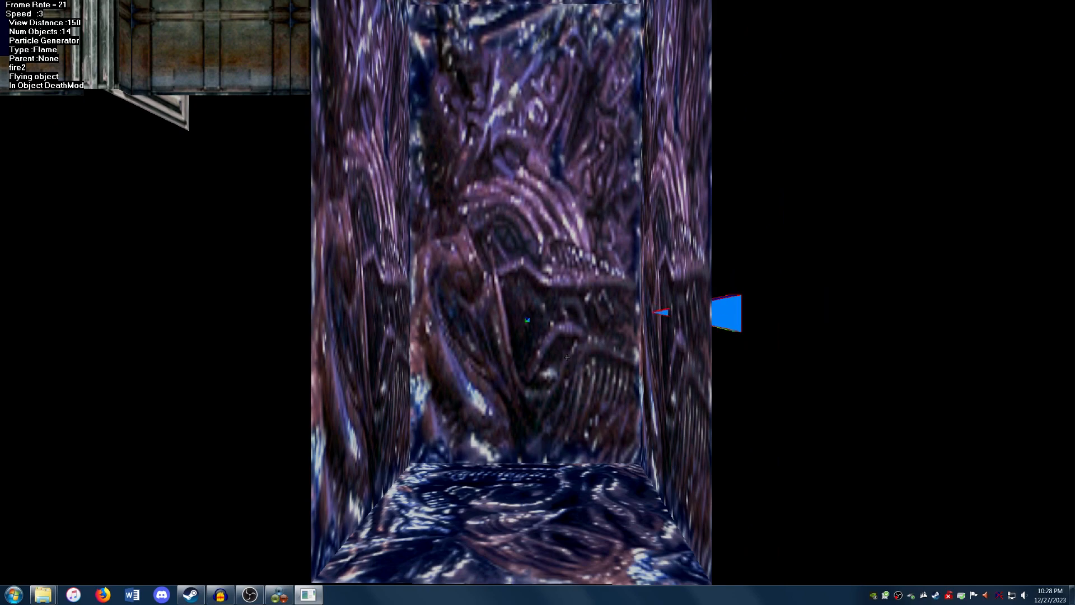
Step: Create a particle generator named fire3 in the alien-textured pit and set its type to Flame
key("Up")
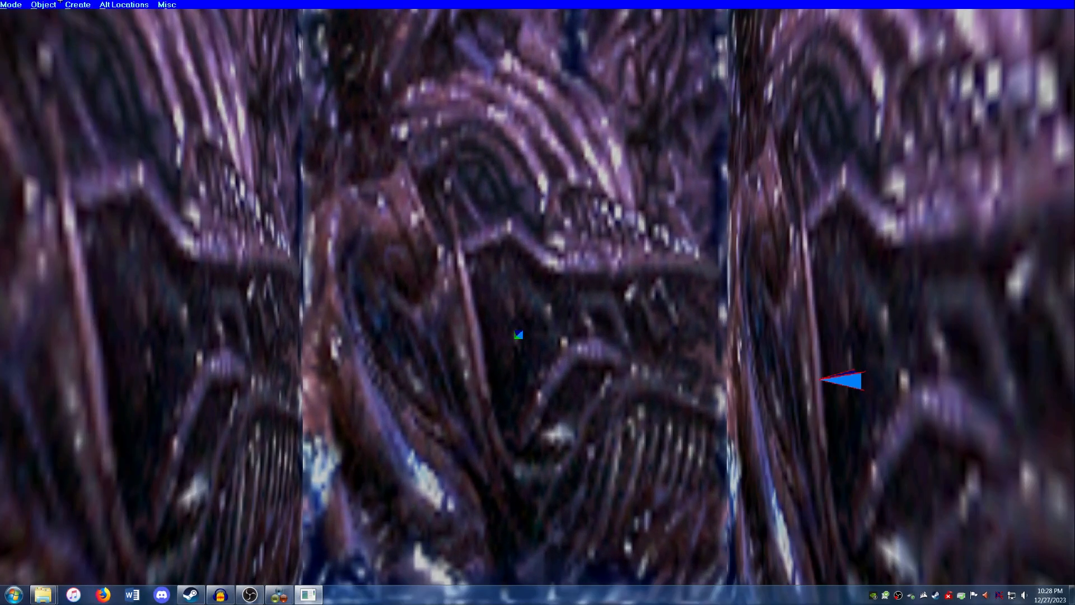
left_click(77, 5)
left_click(90, 57)
type("fire3")
key("Return")
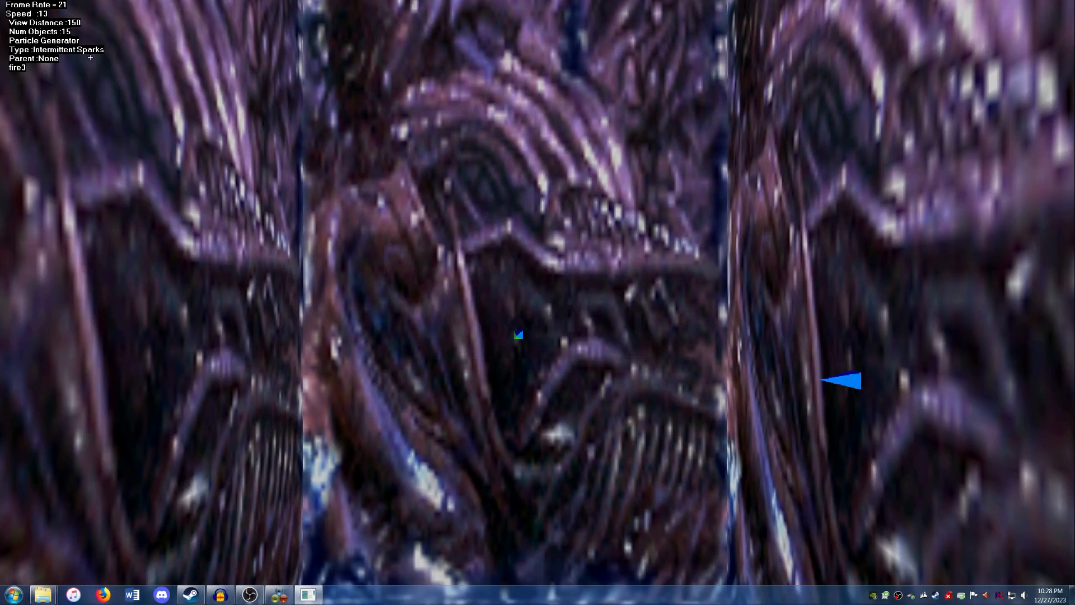
left_click(451, 258)
left_click(482, 296)
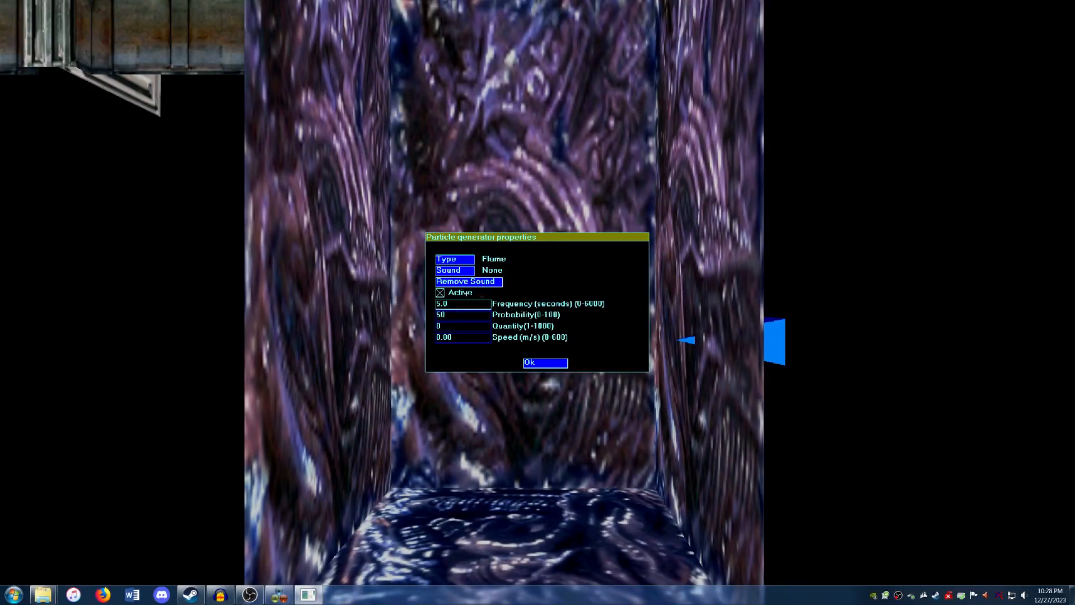
Step: Set fire3's quantity to 40 and speed to 0, clear its frequency and probability, and accept the properties
left_click(454, 324)
type("40")
key("Tab")
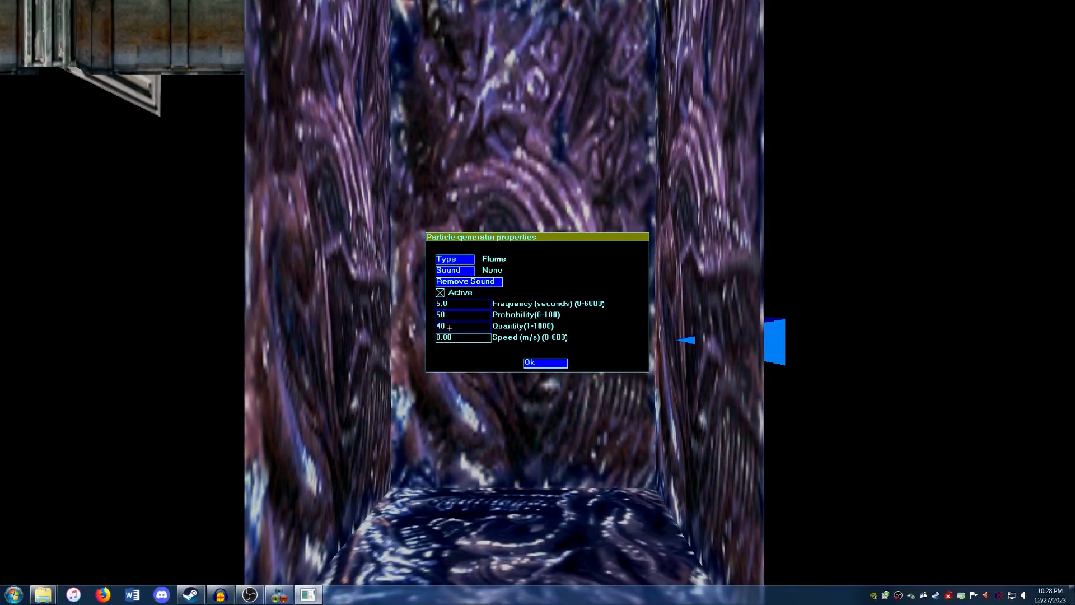
left_click(454, 304)
key("BackSpace")
key("BackSpace")
key("BackSpace")
left_click(456, 315)
key("BackSpace")
key("BackSpace")
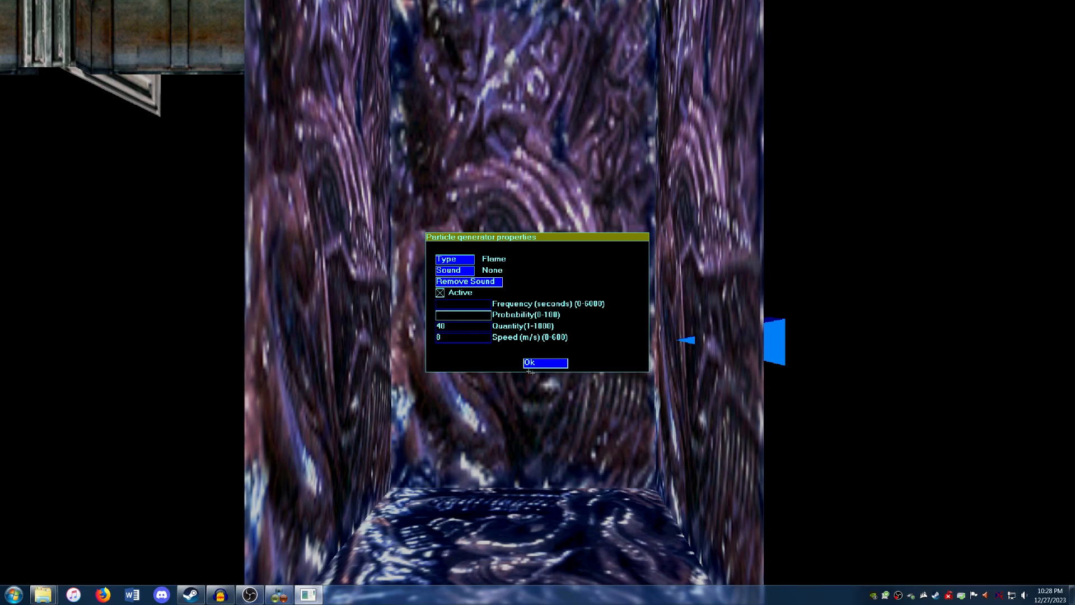
left_click(545, 364)
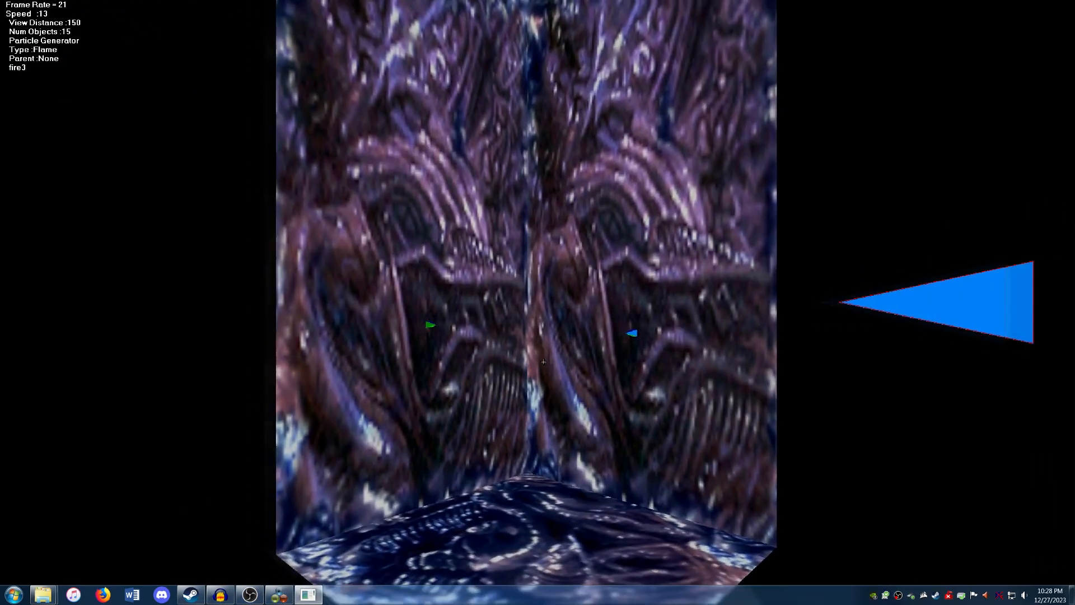
Step: Move fire3 sideways until only its tip pokes through the pit's side wall
key("Right")
key("Left")
key("Down")
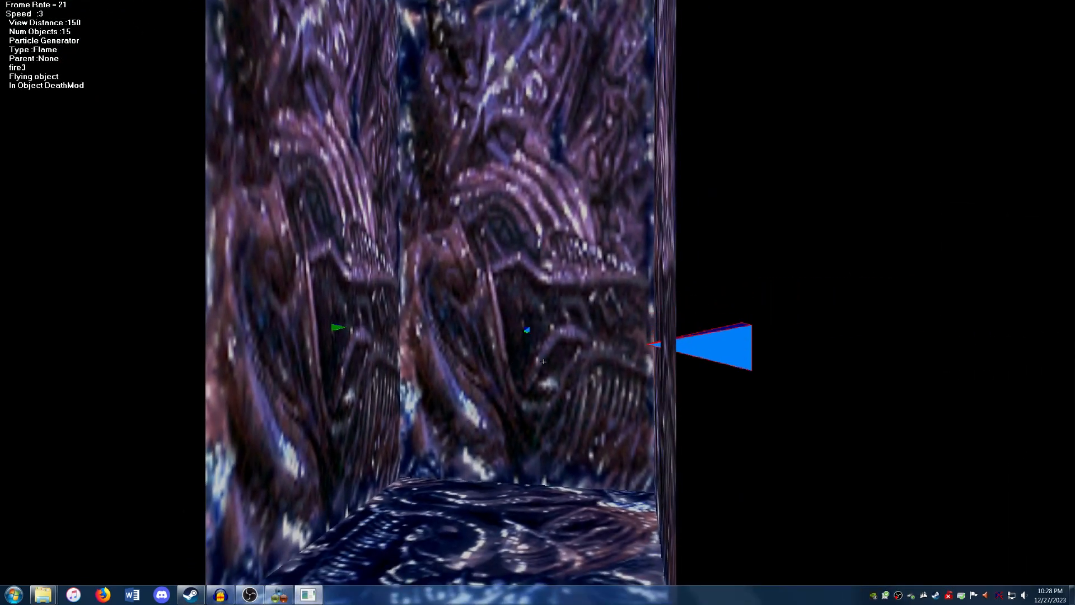
key("Up")
key("Return")
key("Up")
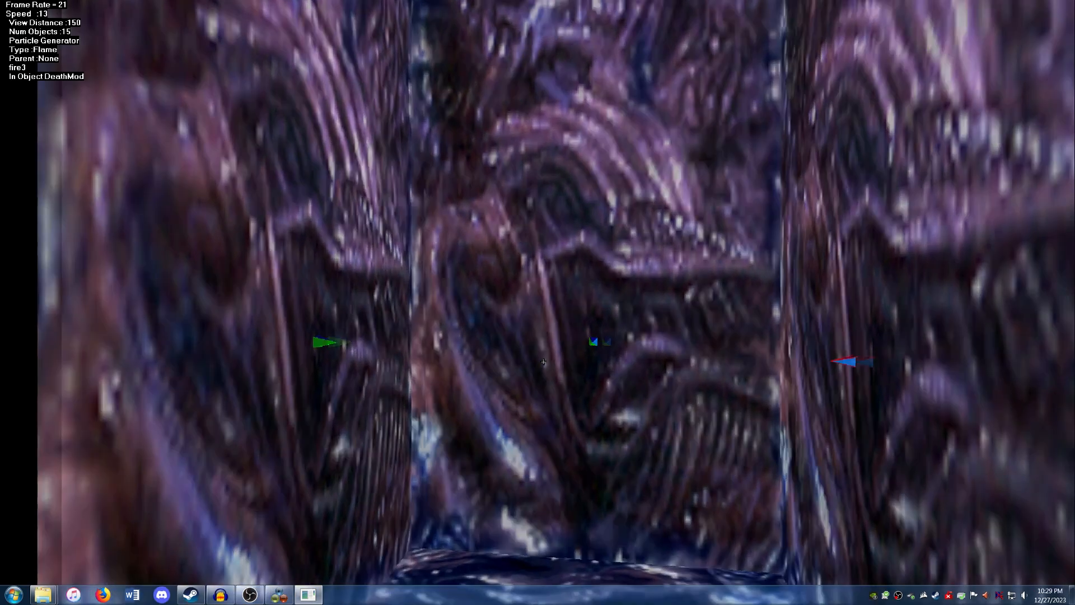
Step: Create a particle generator named fire4 in the pit and set its type to Flame
key("Right")
left_click(79, 5)
left_click(79, 58)
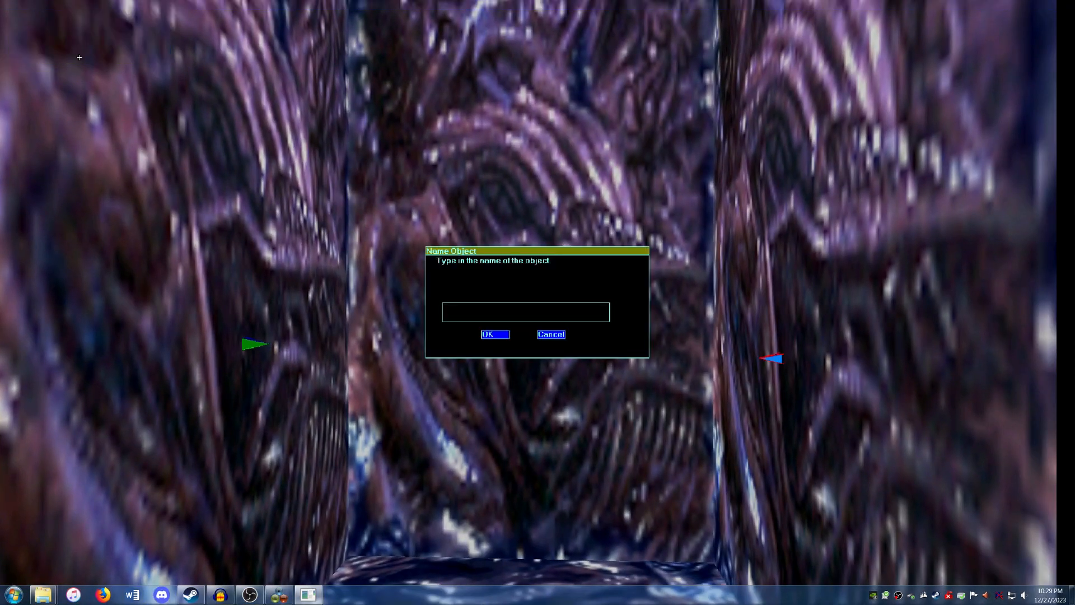
key("Return")
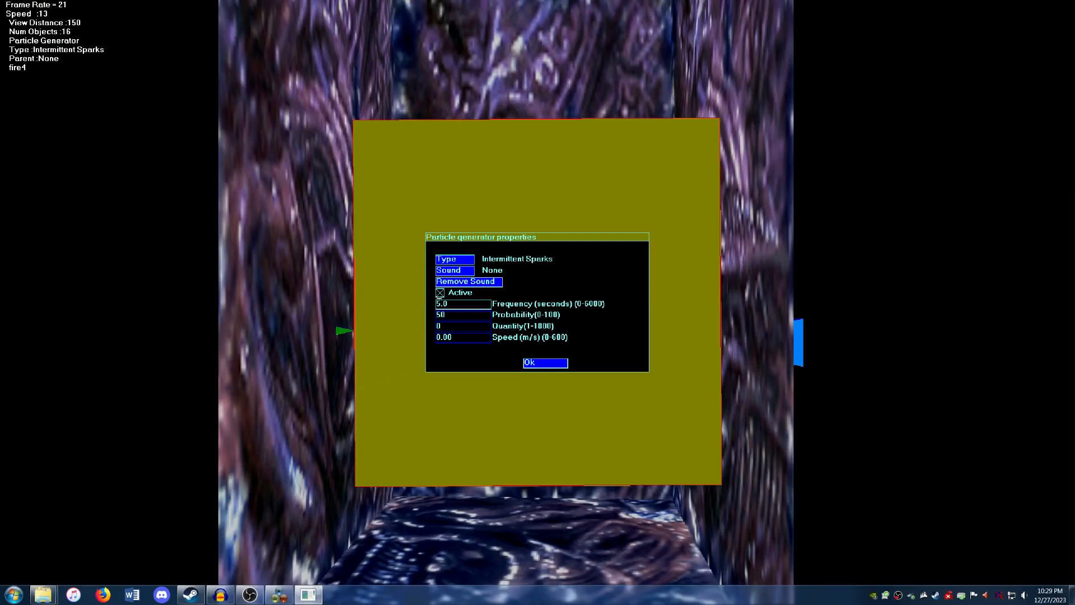
left_click(455, 259)
left_click(492, 283)
Step: Set fire4's quantity to 40 and speed to 0, clear its frequency and probability, and accept the properties
left_click(449, 329)
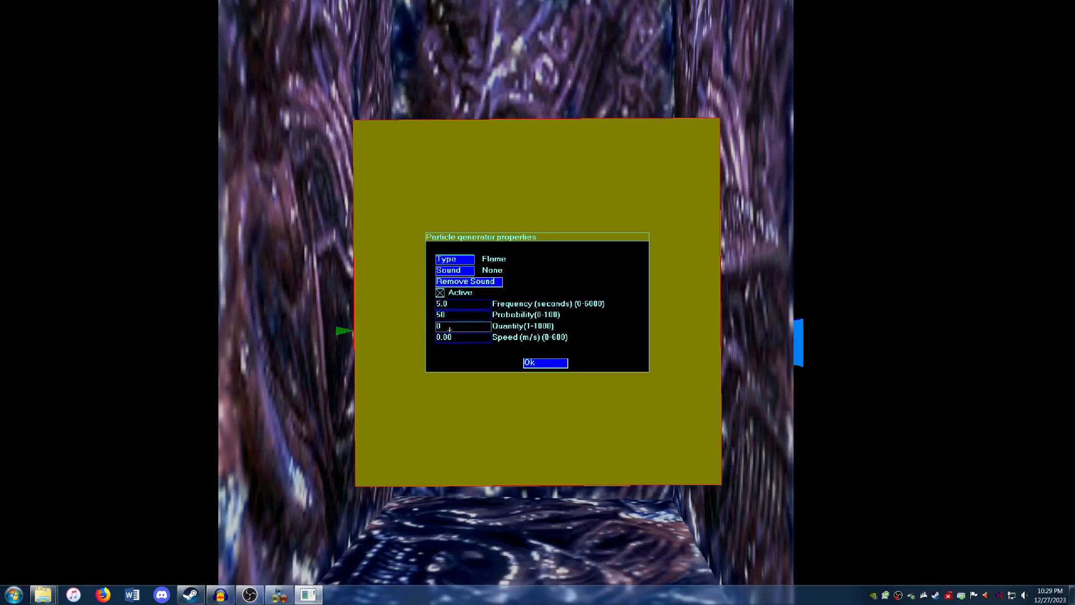
type("40")
key("Tab")
type("5")
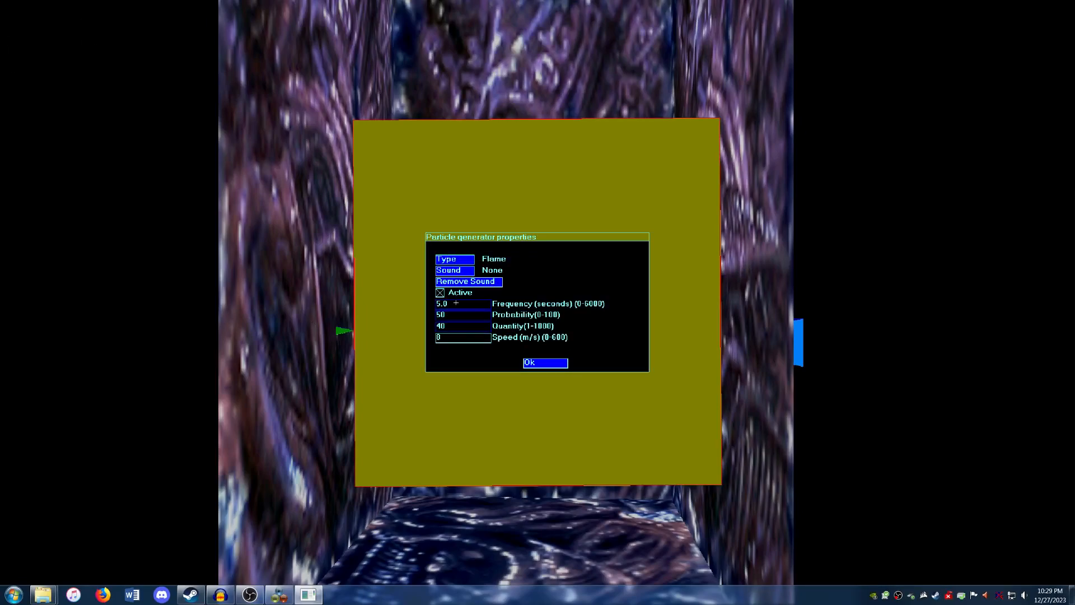
left_click(456, 305)
left_click(459, 317)
left_click(535, 362)
key("Down")
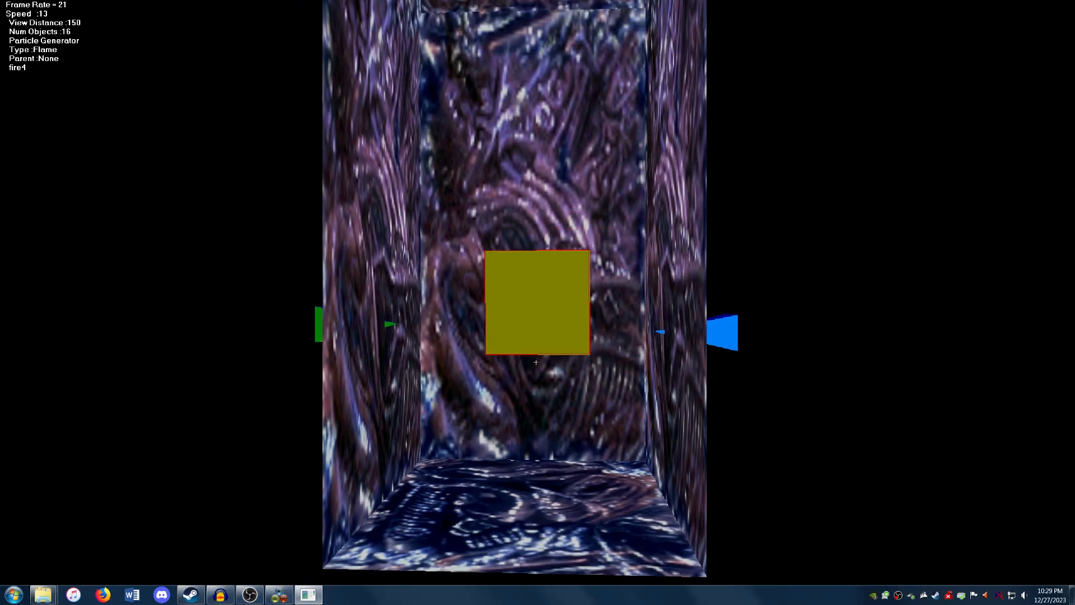
Step: Move fire4 until its tip pokes through the remaining free side wall of the alien-textured pit
key("Left")
key("Right")
key("f")
key("Up")
key("Up")
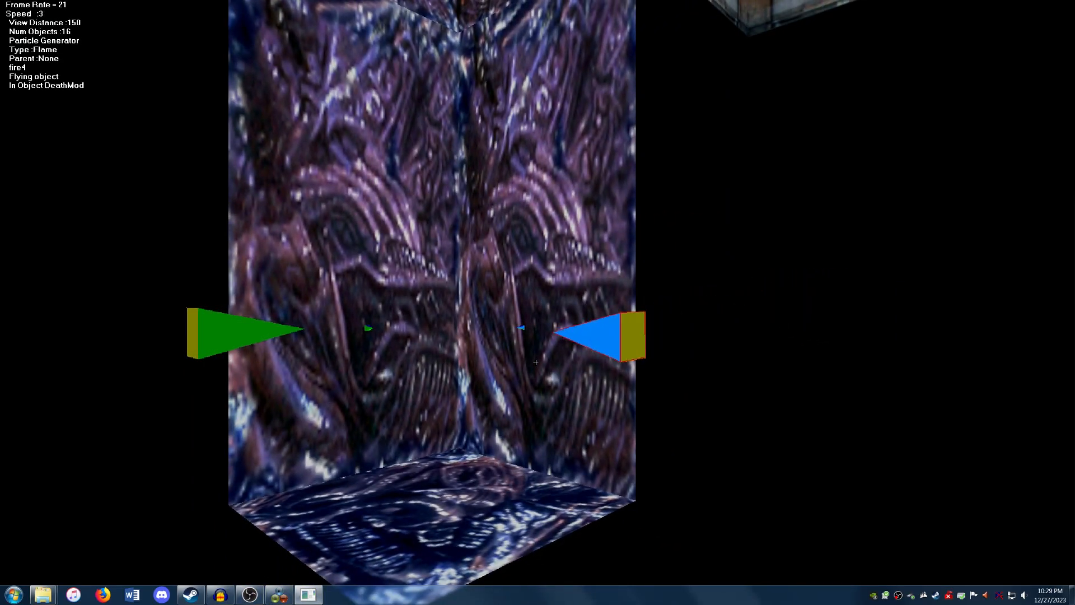
key("f")
Step: Go to the consoles in the grated corridor and review the properties of the spark generator spark1
key("Up")
key("Left")
key("Left")
key("a")
key("Down")
key("Right")
key("Up")
key("a")
key("Down")
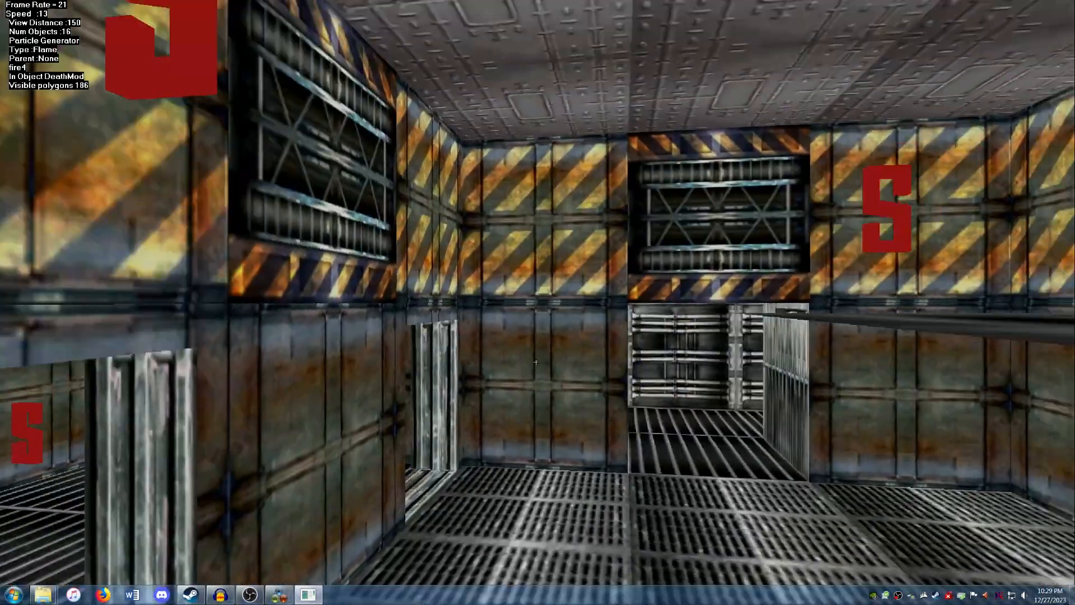
key("Right")
key("a")
key("Right")
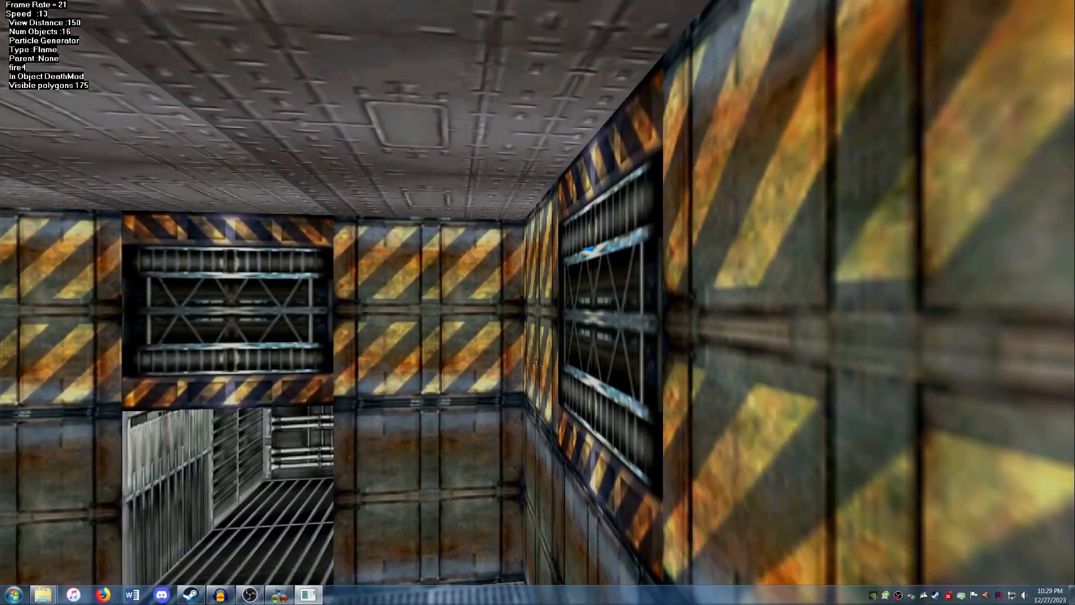
key("Up")
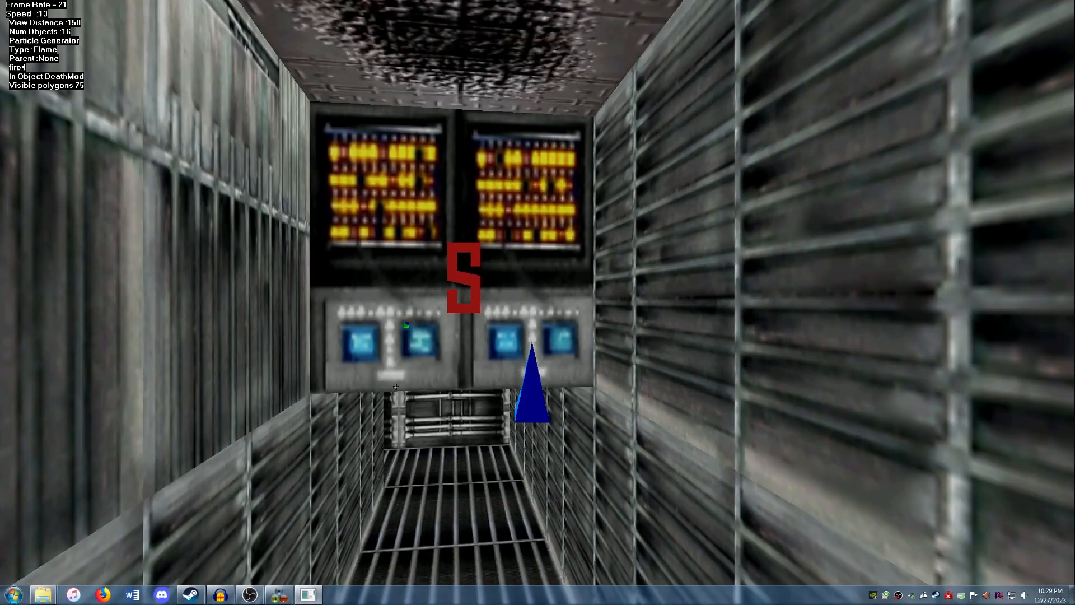
left_click(407, 338)
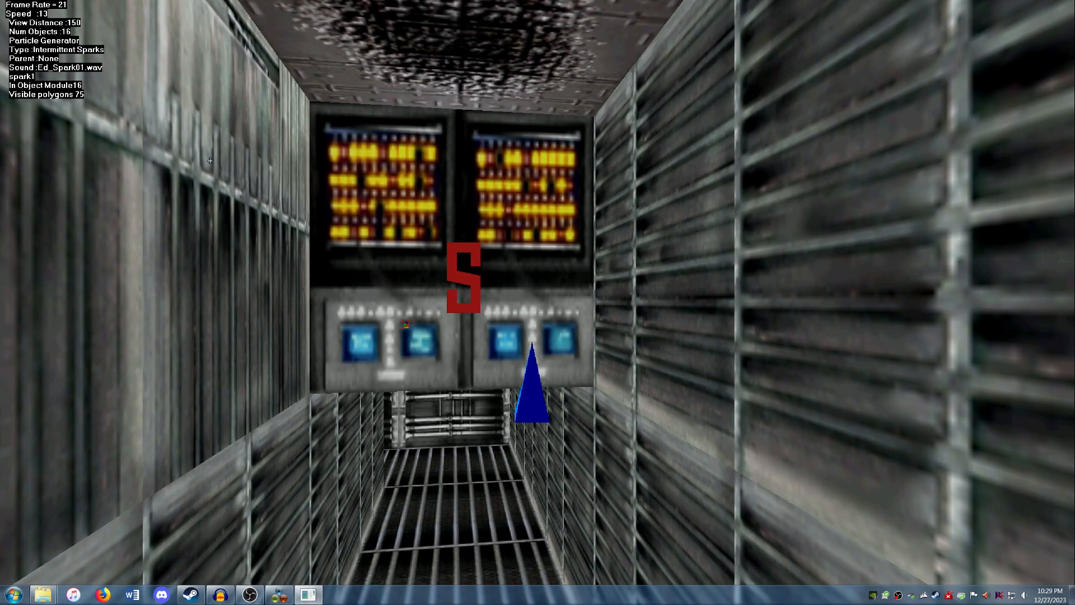
key("Return")
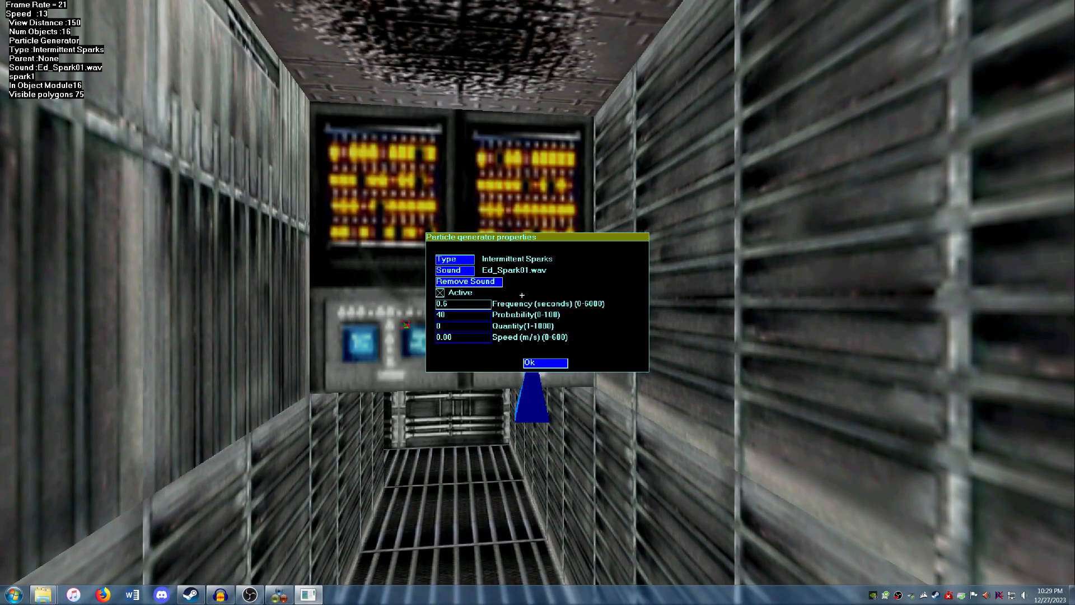
left_click(539, 366)
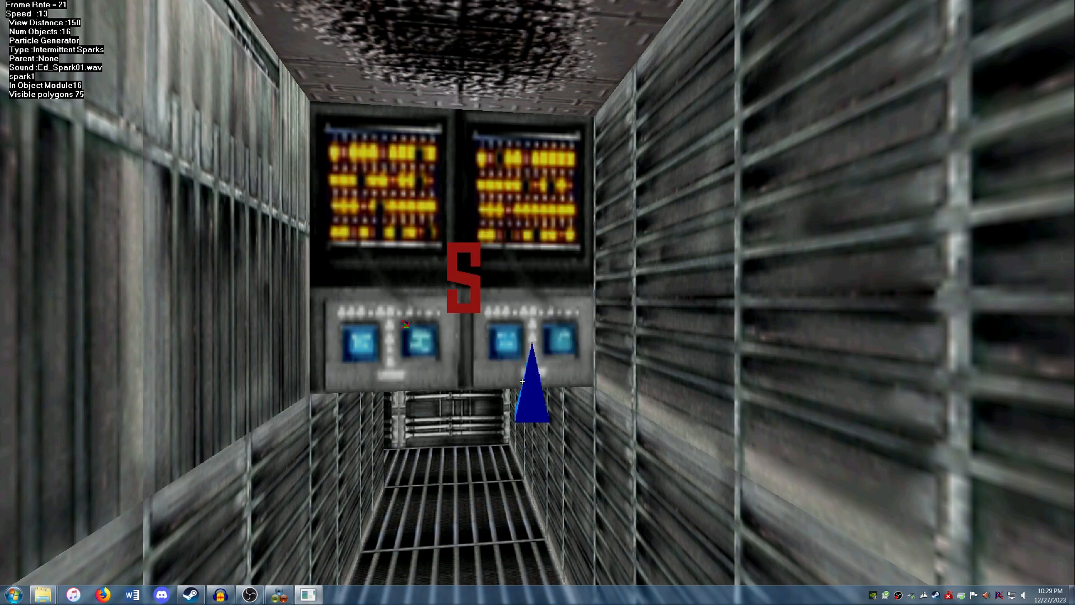
Step: Review the properties of the black smoke generator smokegen1 in the grated corridor
left_click(523, 382)
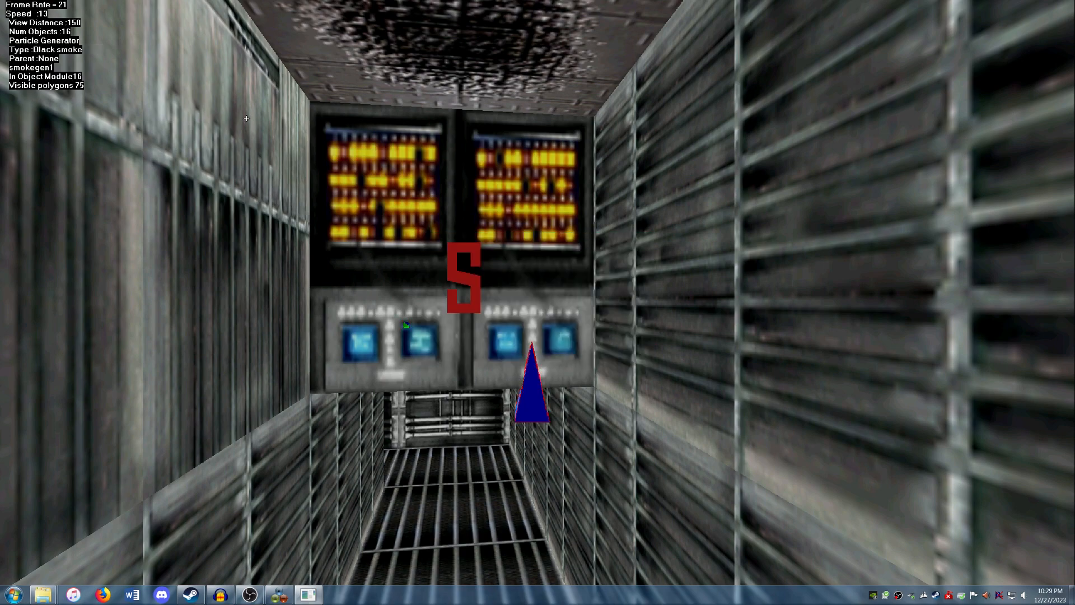
key("Return")
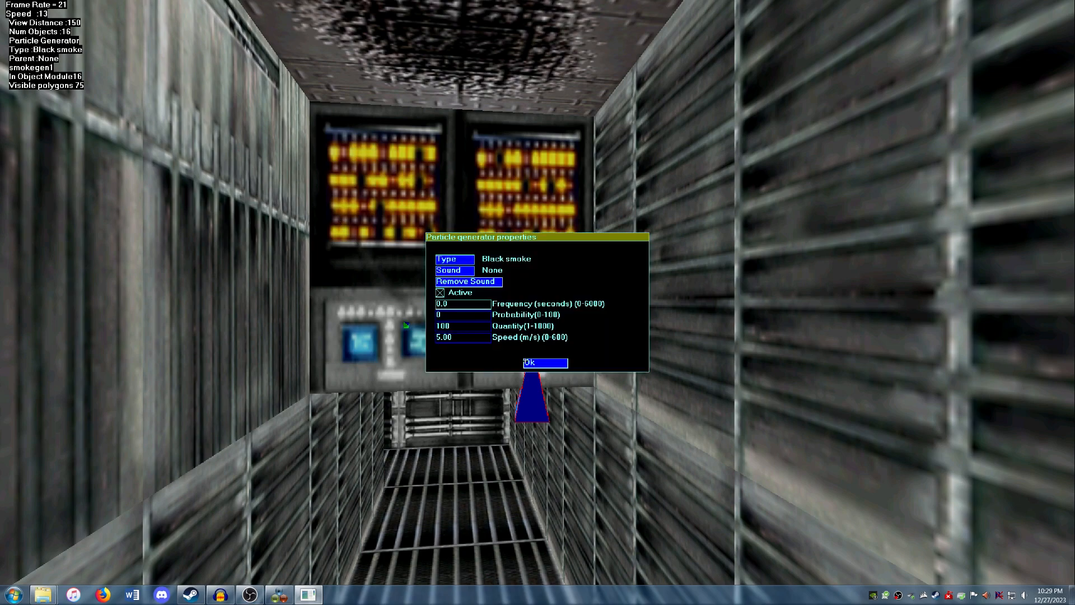
left_click(537, 362)
Step: Select the steam generator smokegen2 in the pipe recess and review its properties
key("Down")
key("Right")
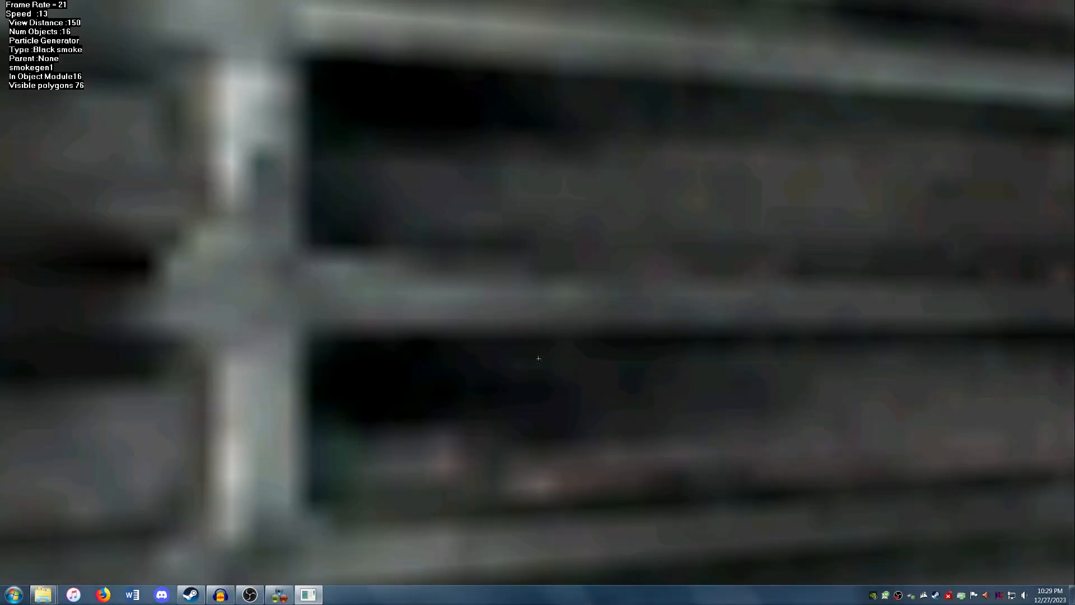
key("Right")
left_click(690, 179)
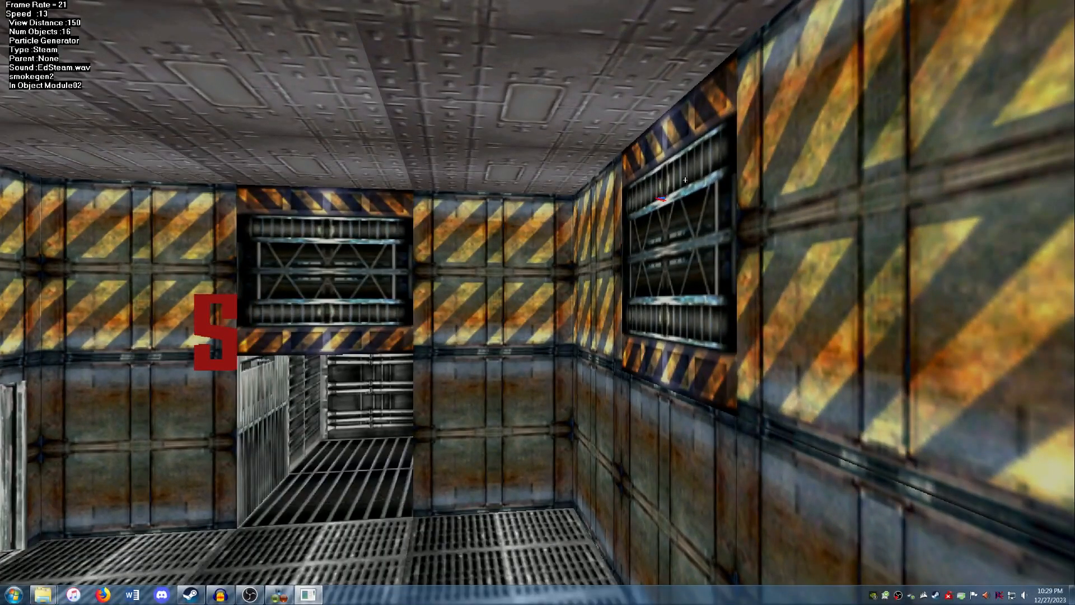
key("Up")
key("Right")
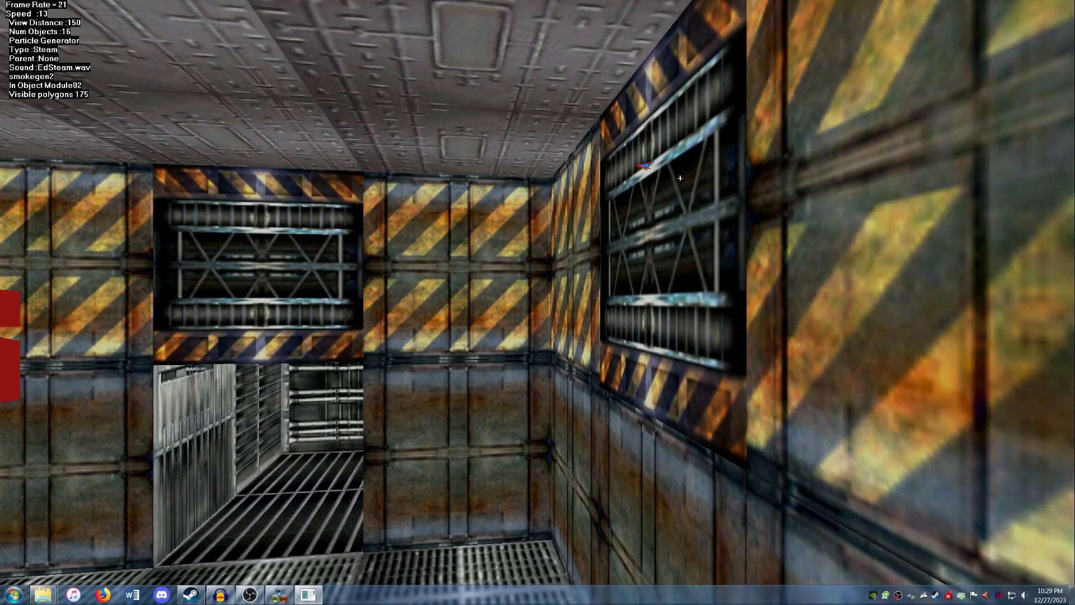
key("Return")
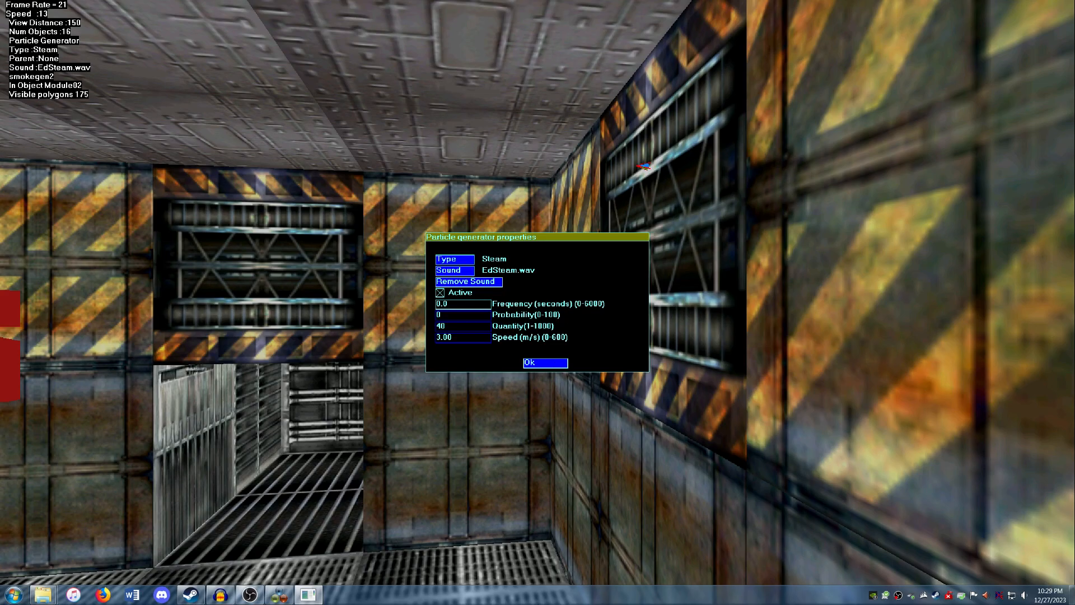
left_click(552, 365)
Step: Return to the alien-textured pit and select fire1, fire2 and the neighbouring flame generator to check them
key("Down")
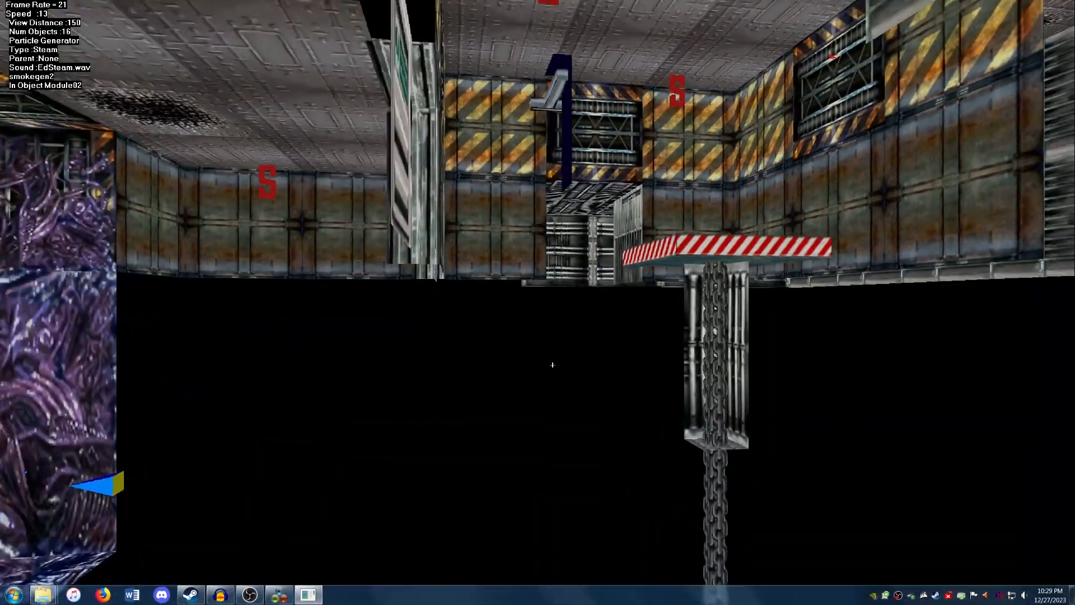
key("Left")
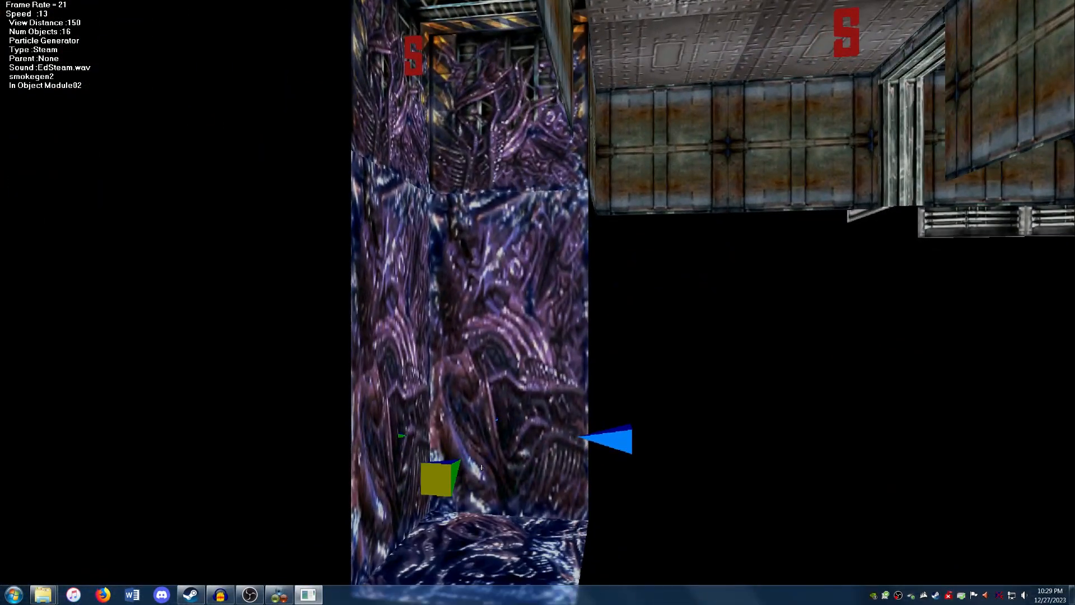
left_click(447, 463)
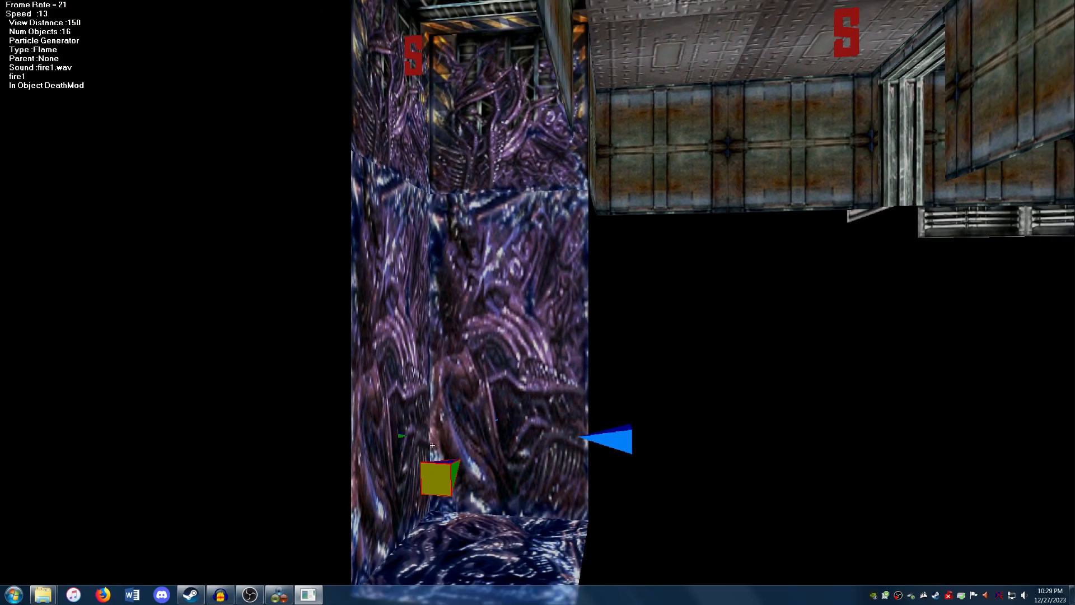
left_click(401, 435)
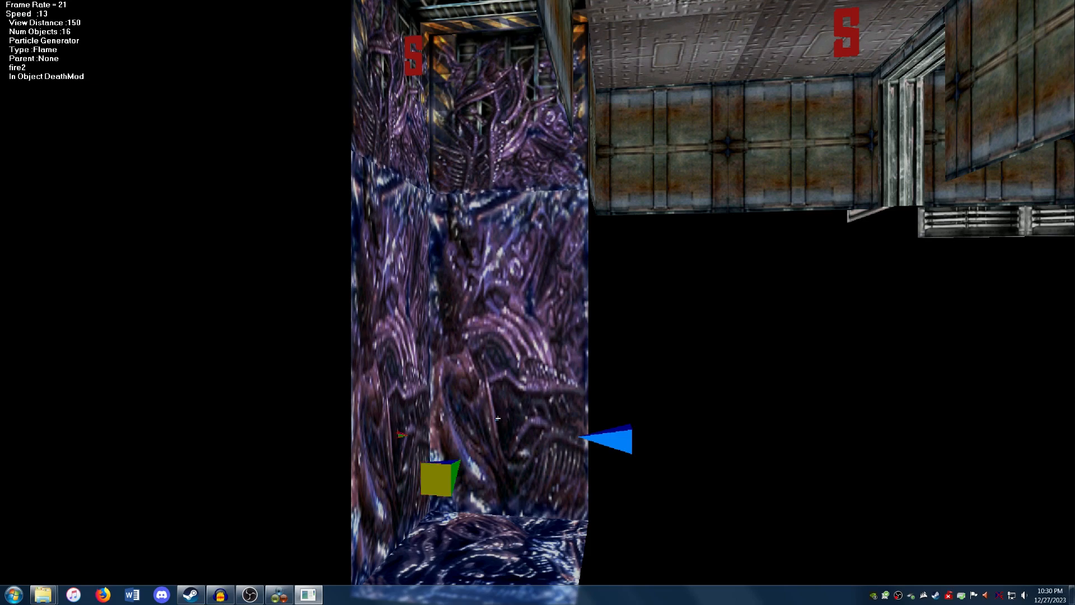
left_click(590, 438)
Step: Save the level with its particle generators and exit the level editor
left_click(11, 5)
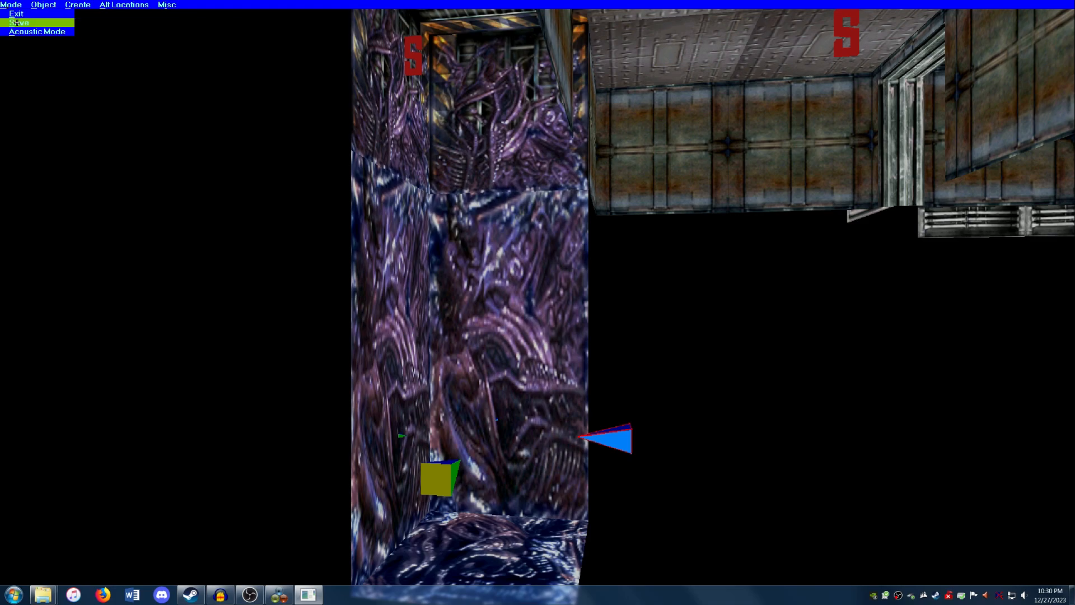
left_click(7, 12)
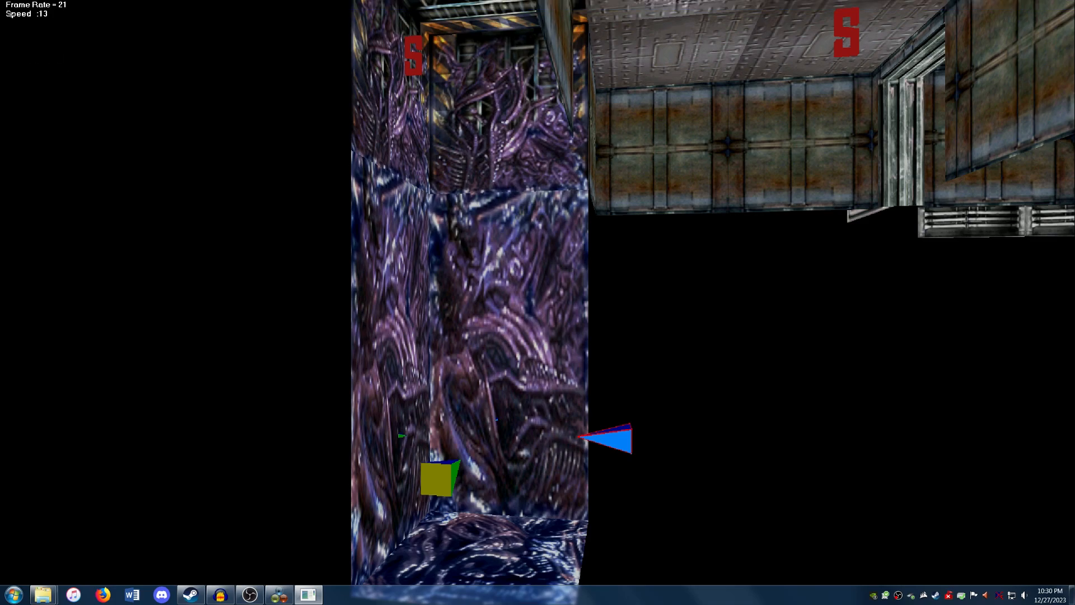
left_click(7, 5)
left_click(8, 13)
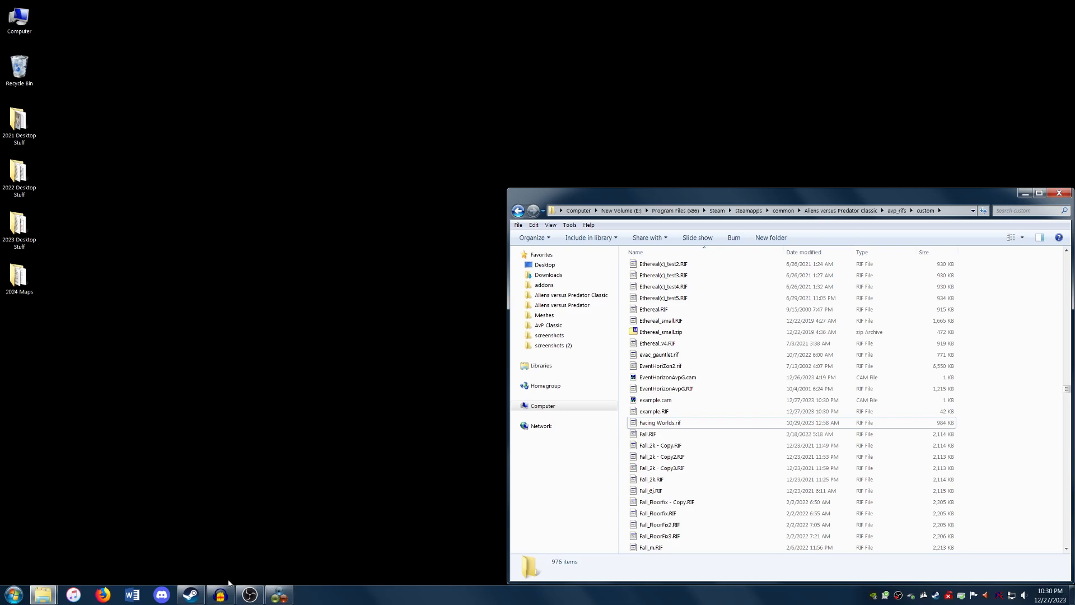
Step: Switch to Steam and launch Aliens versus Predator Classic 2000, continuing past the title screen
left_click(191, 593)
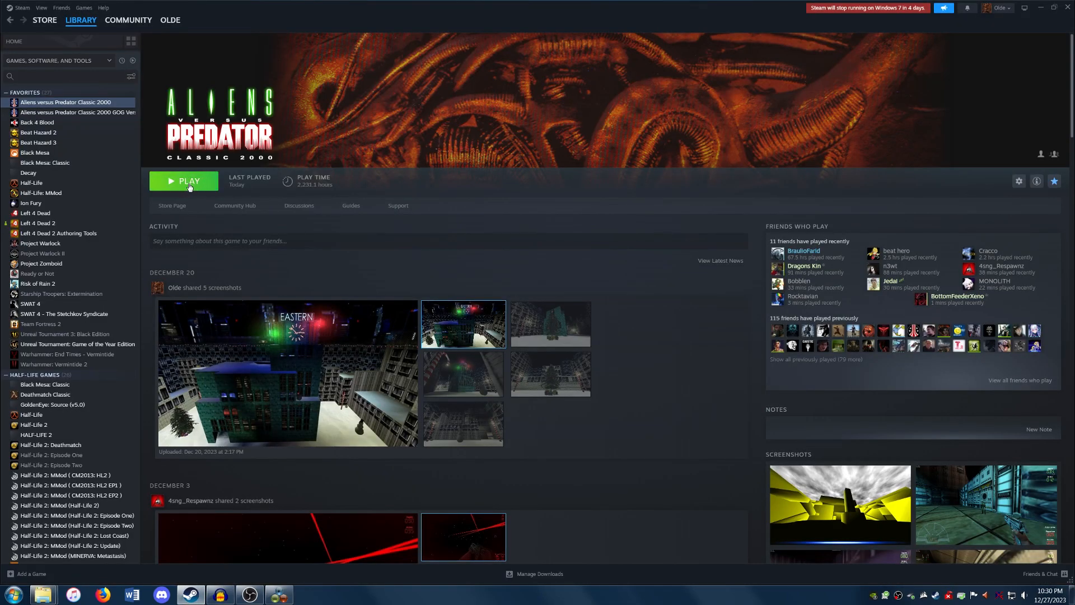
left_click(189, 182)
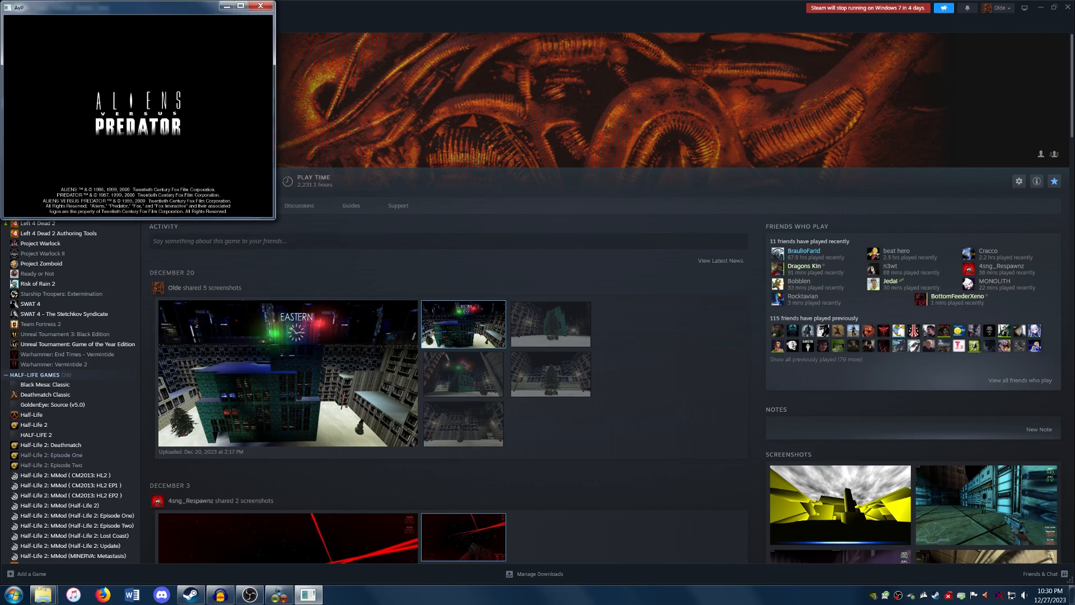
key("Return")
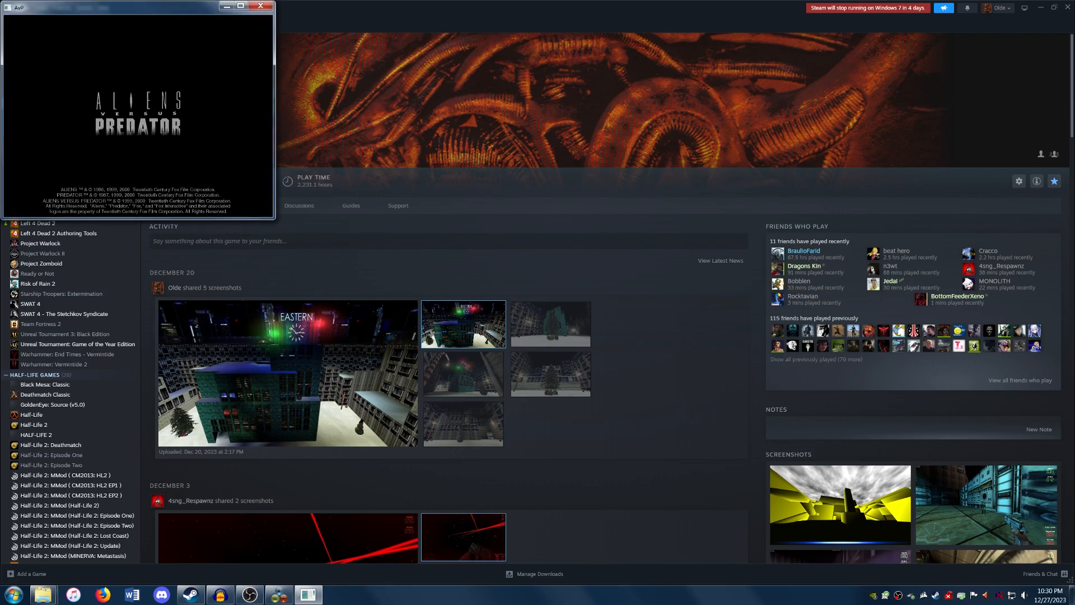
Step: Start a game on the edited custom level to test its particle generators
key("Return")
key("Down")
key("Down")
key("Return")
key("Down")
key("Return")
key("Down")
key("Down")
key("Return")
key("Down")
key("Return")
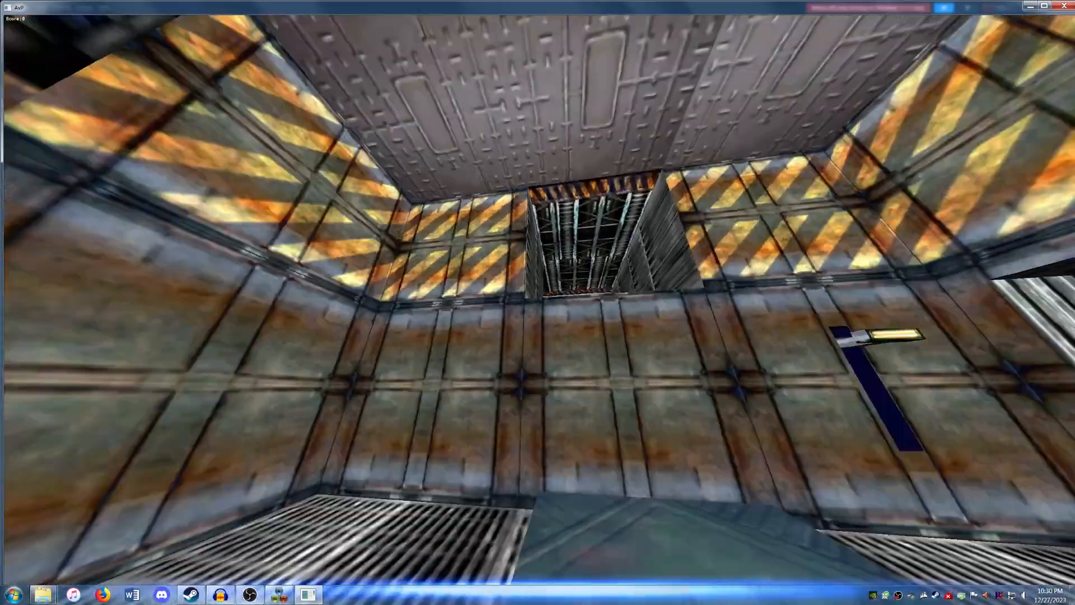
Step: Move through the striped hall to the grated corridor and examine the particle effects around the consoles in the game
key("w")
key("space")
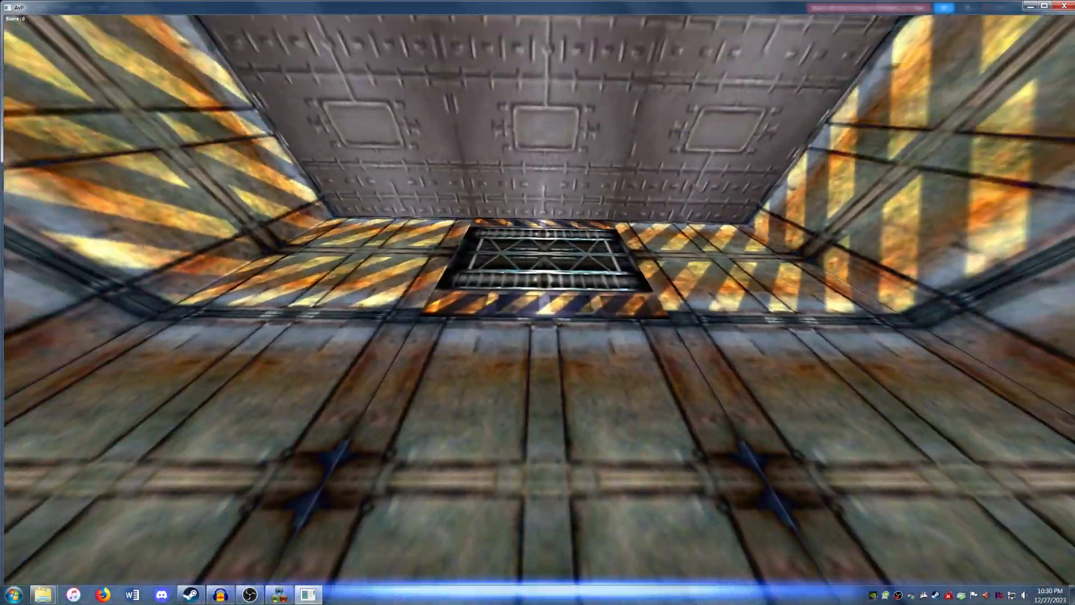
key("w")
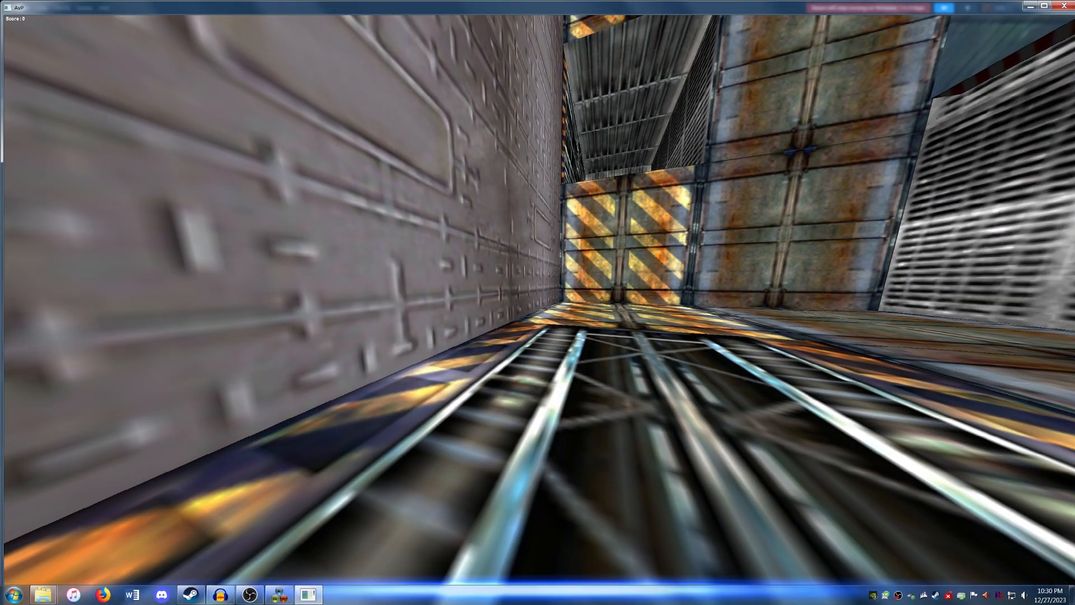
key("w")
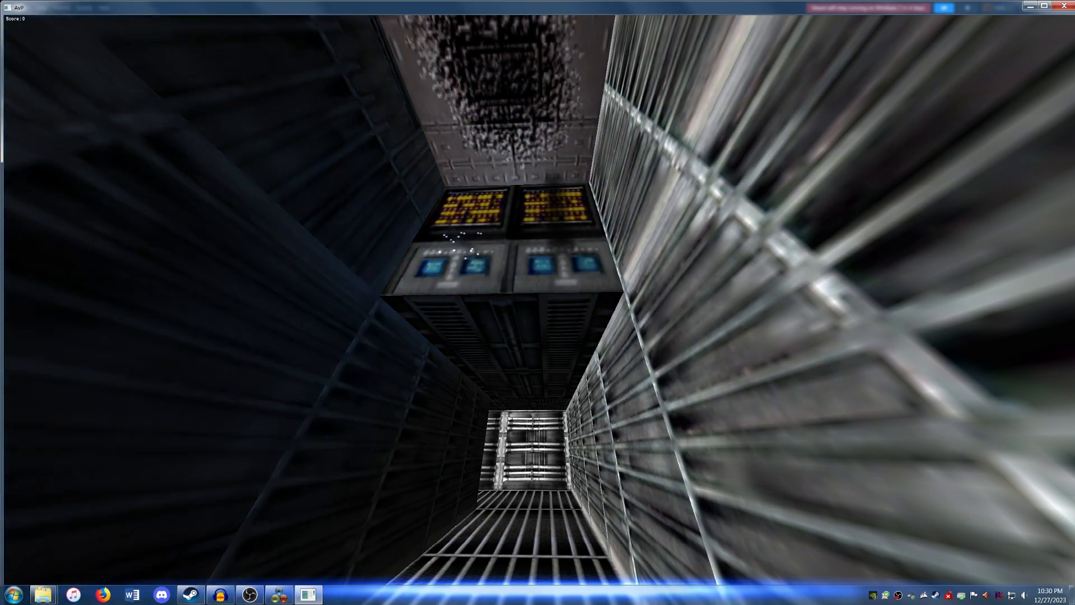
Step: Explore the corridor beside the alien-textured walls and the adjoining grated-floor room to check the effects there
key("w")
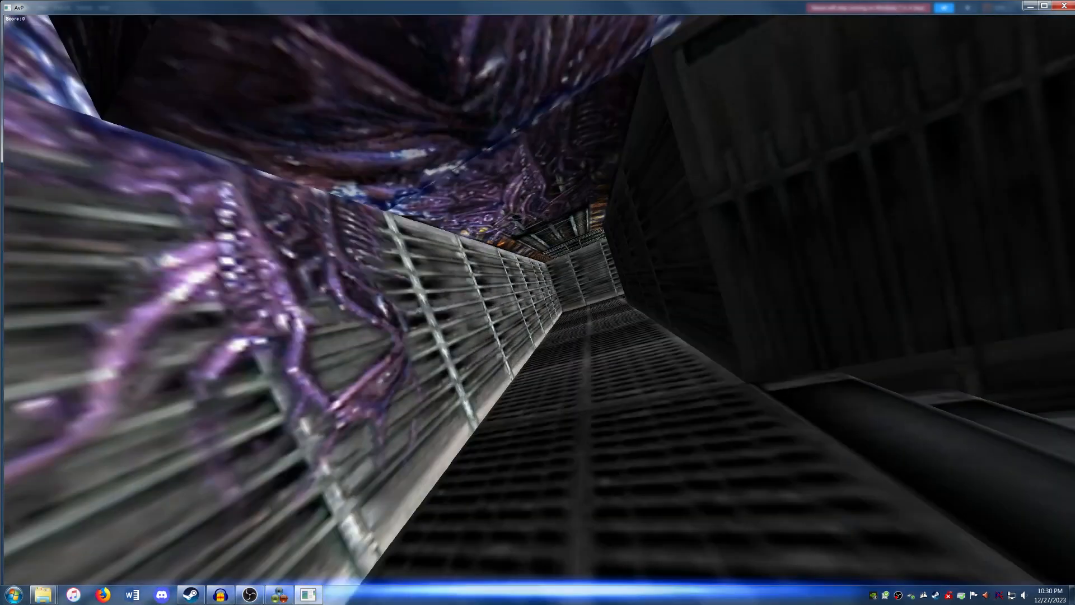
key("w")
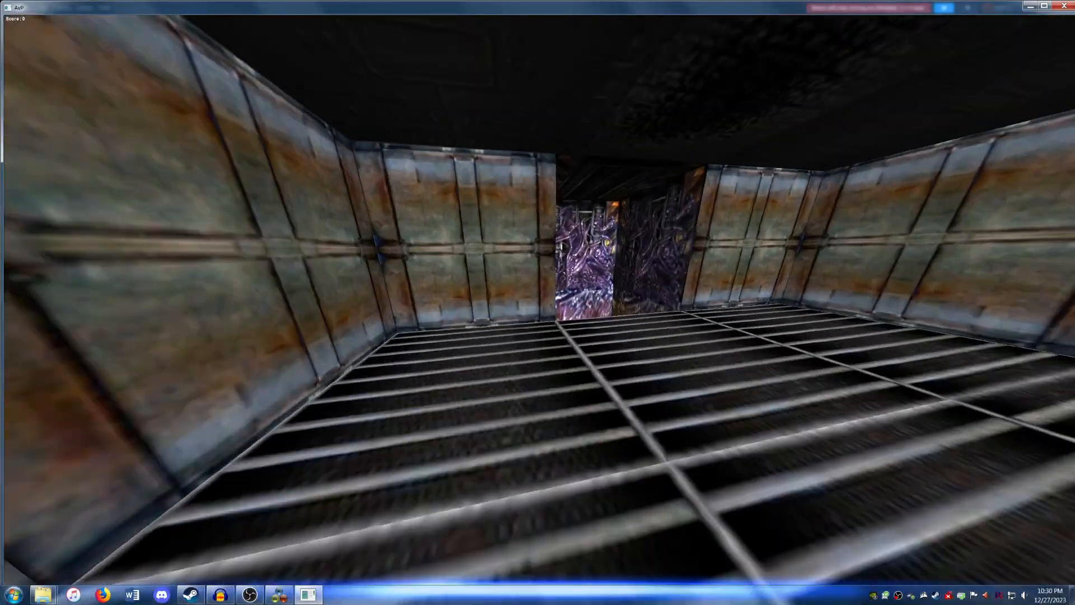
key("w")
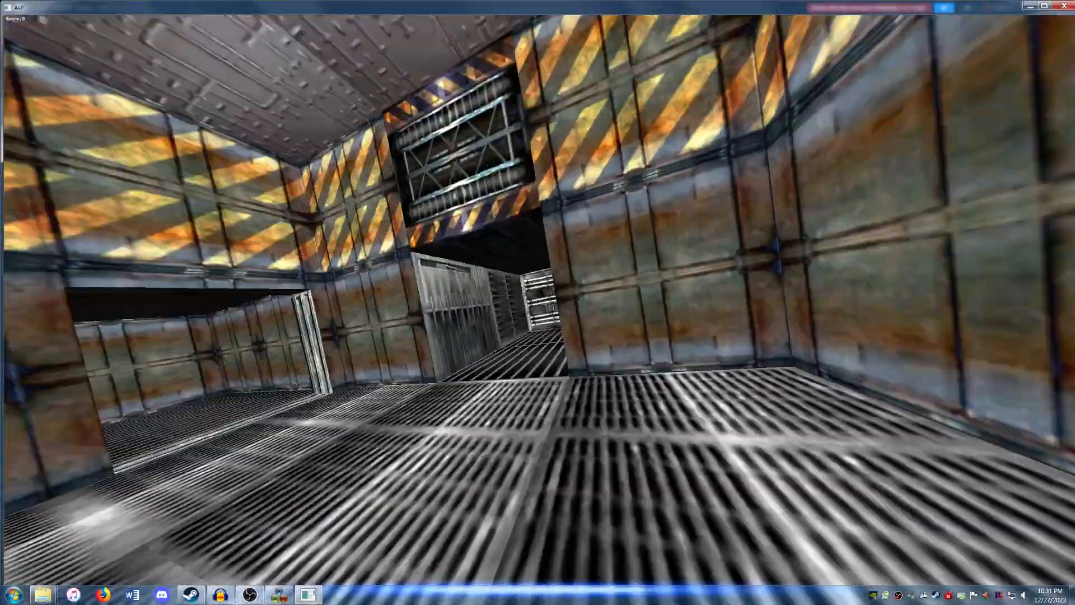
Step: Return to the corridor consoles to inspect the sparks up close and view the ceiling smoke from a distance
key("w")
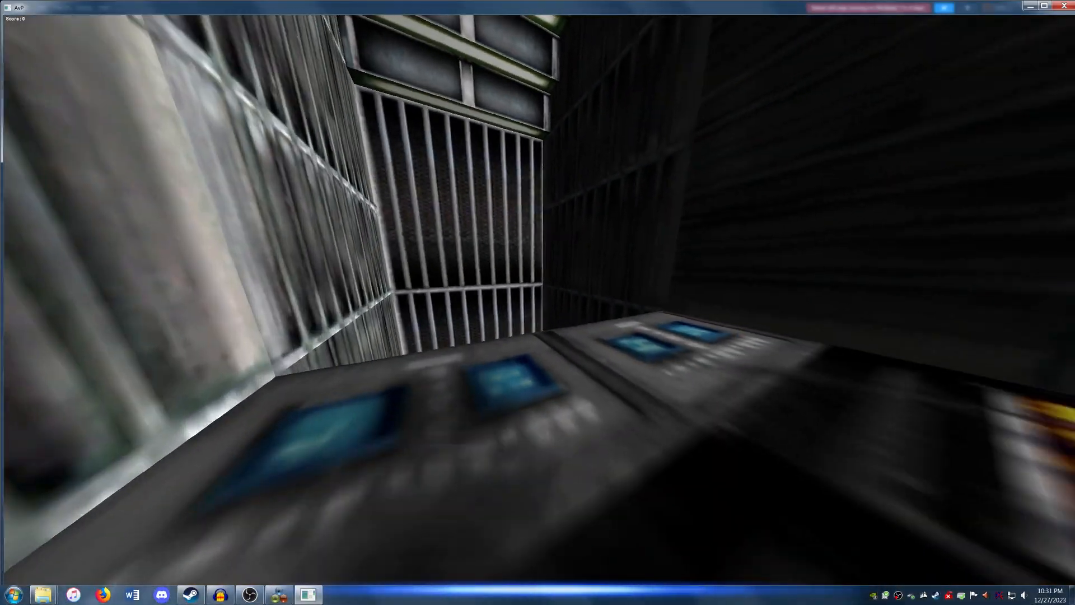
key("w")
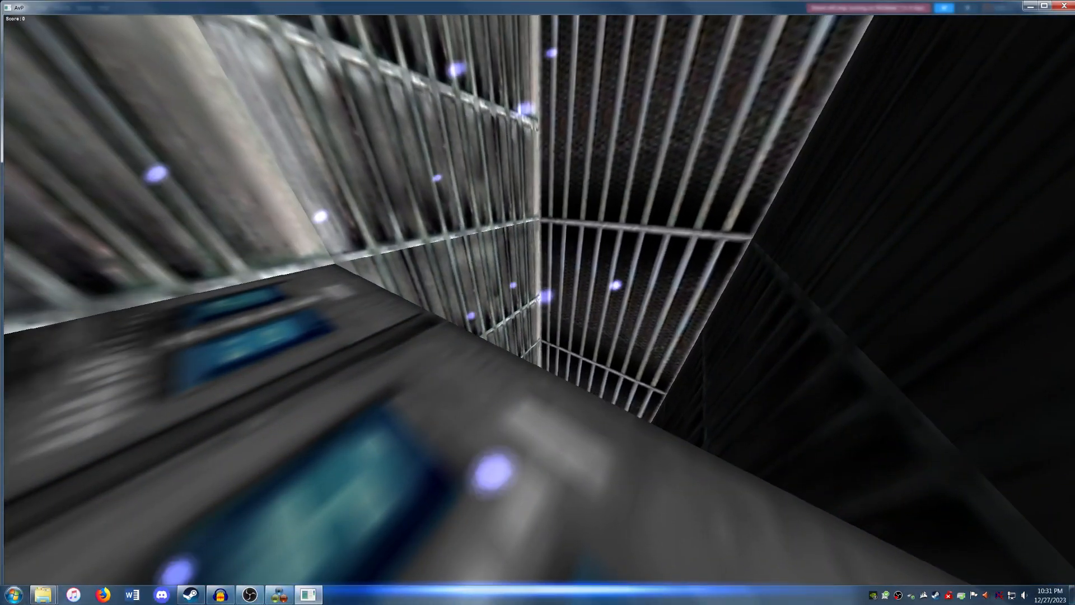
key("s")
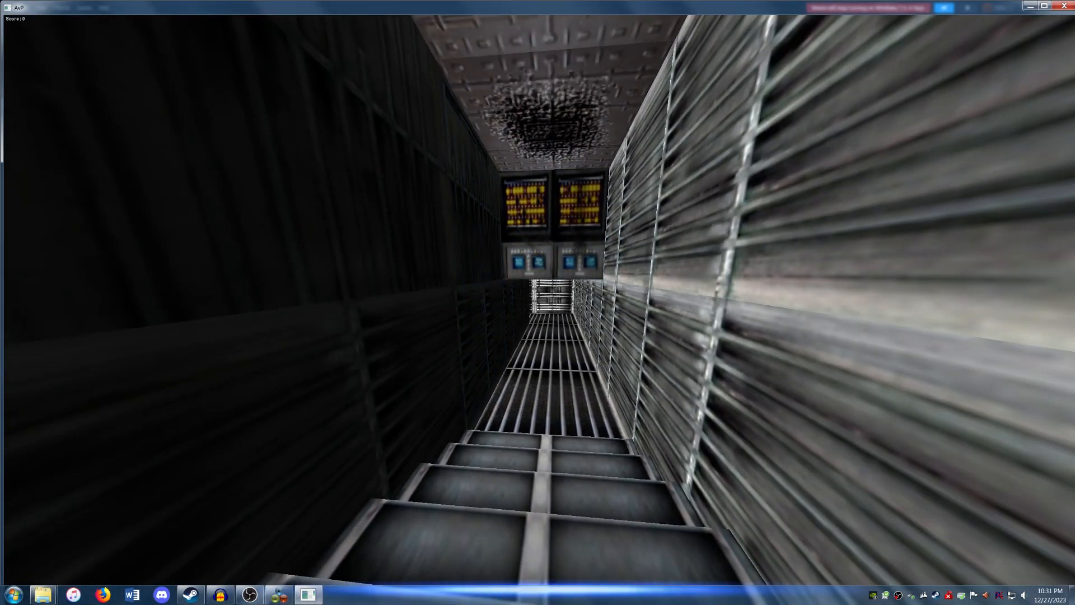